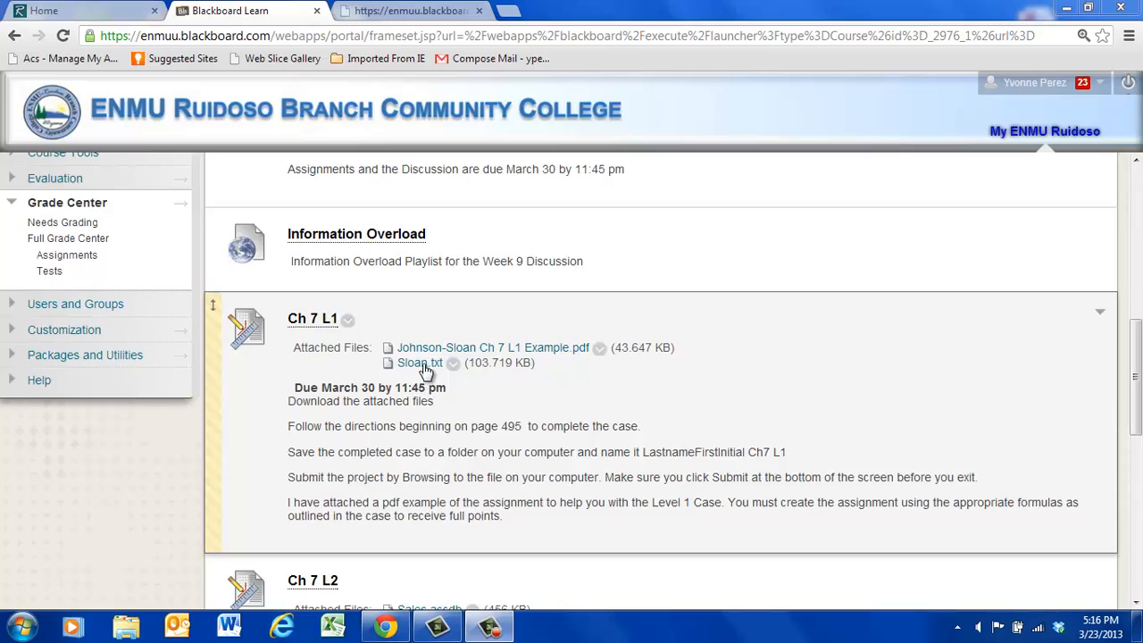
Open the Sloan.txt attachment of the Ch 7 L1 assignment and copy its entire text.
click(420, 363)
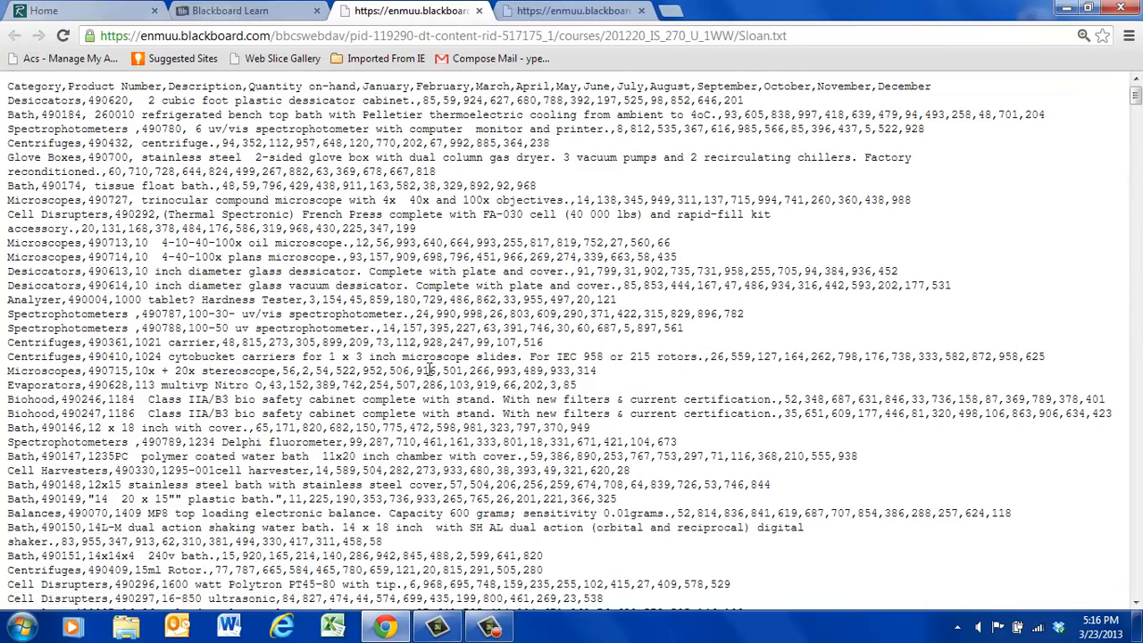
scroll(430, 369, down, 10)
scroll(430, 369, up, 10)
drag(7, 87, 947, 642)
drag(1041, 640, 1041, 639)
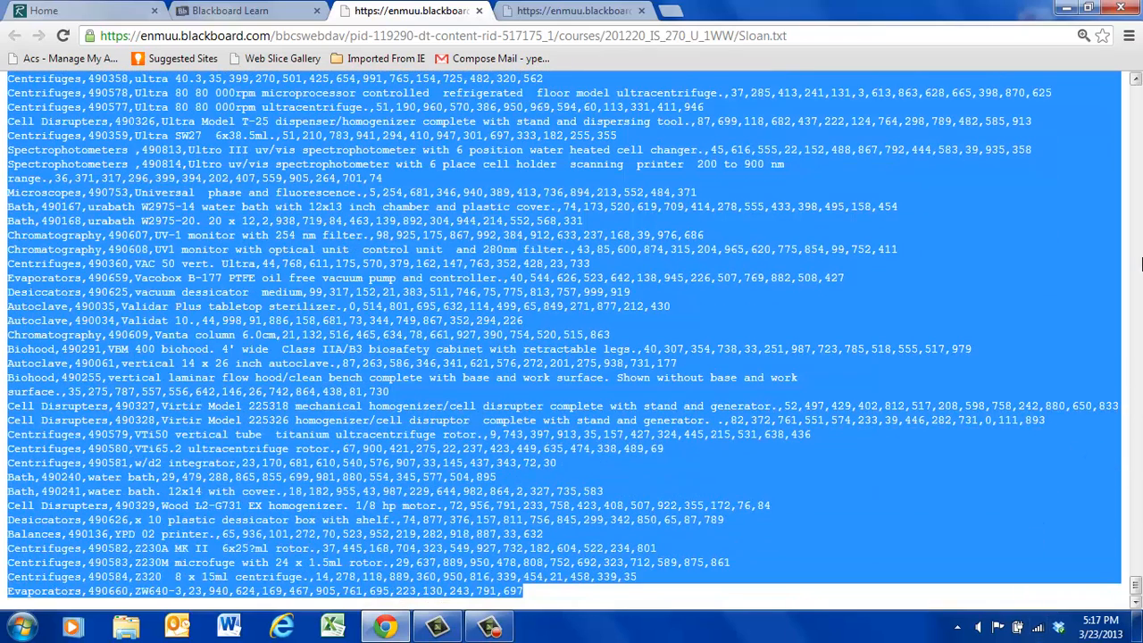
right_click(567, 319)
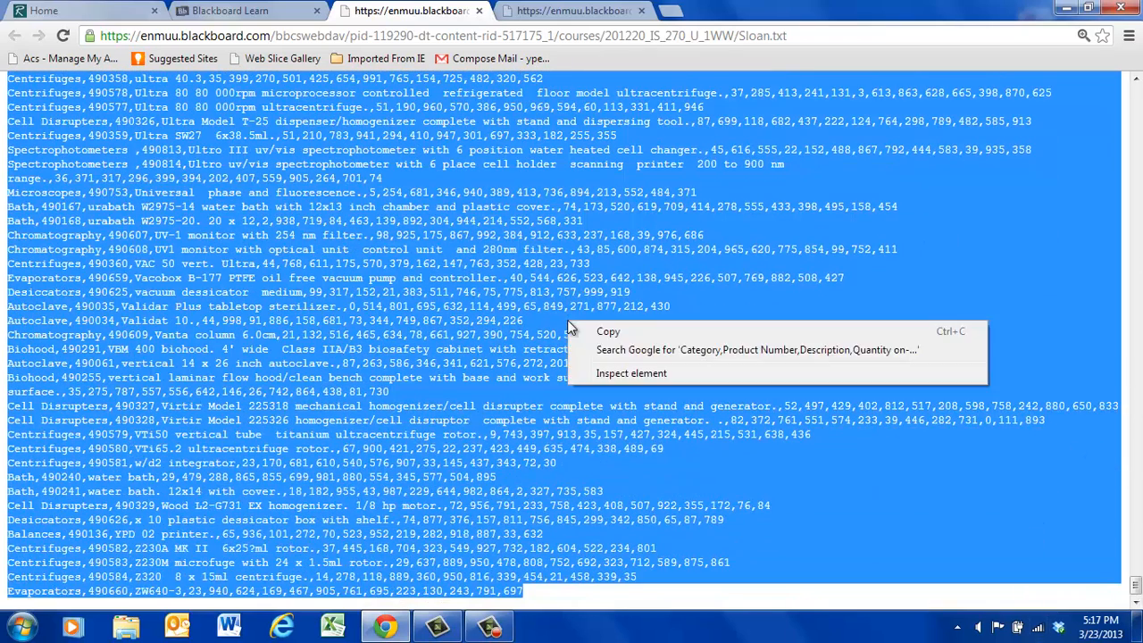
click(620, 331)
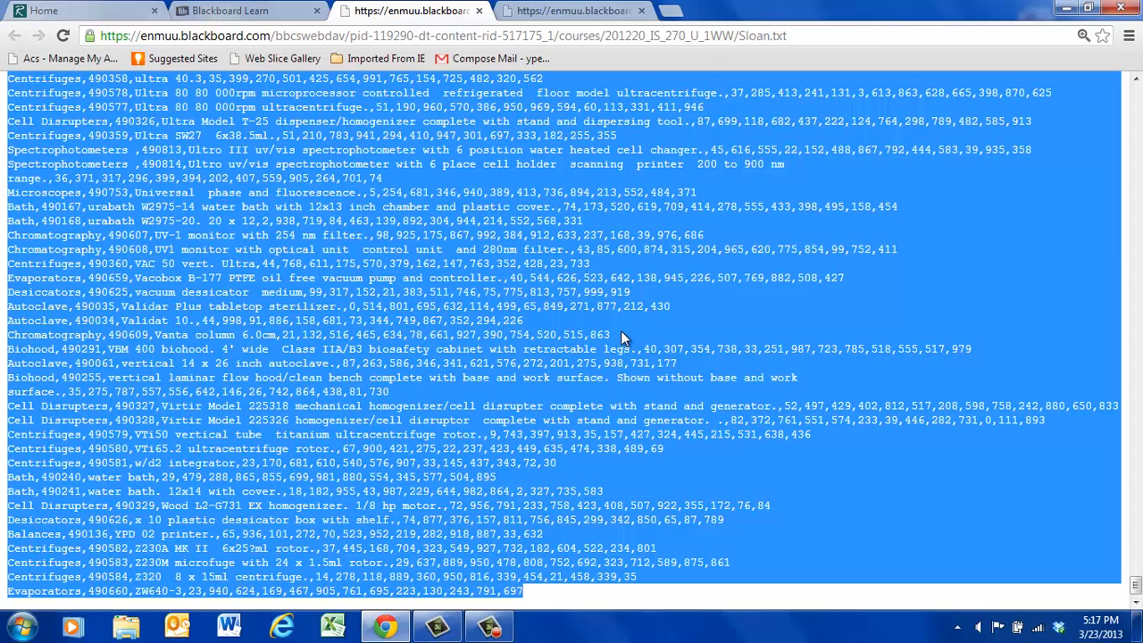
Switch to Excel and save the blank workbook to the Desktop as Johnson-Sloan.
click(333, 628)
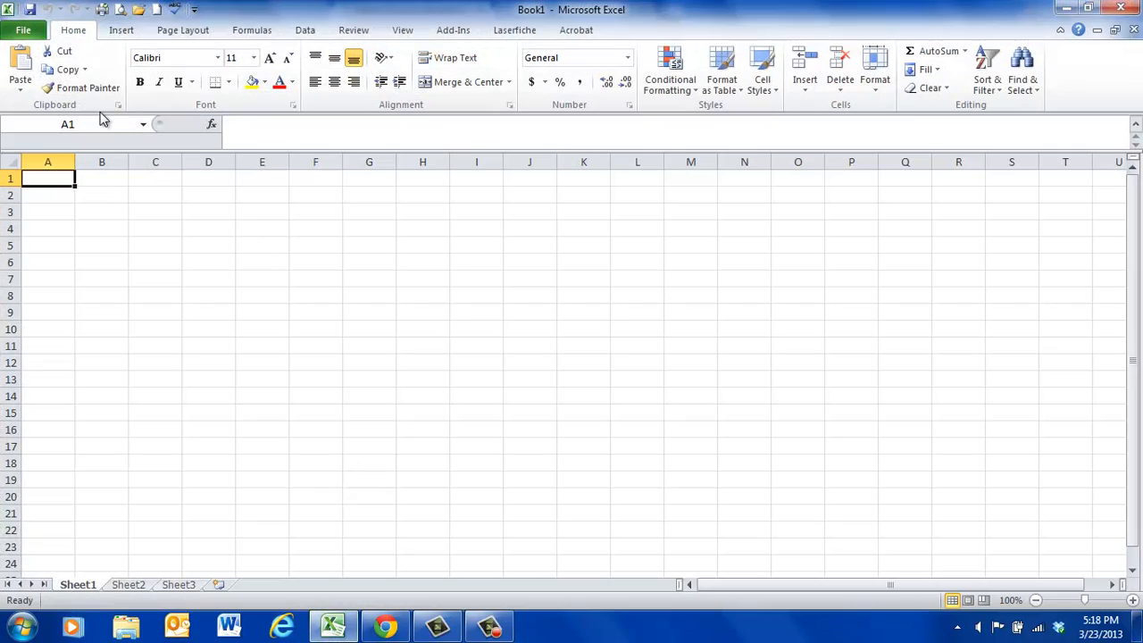
click(22, 30)
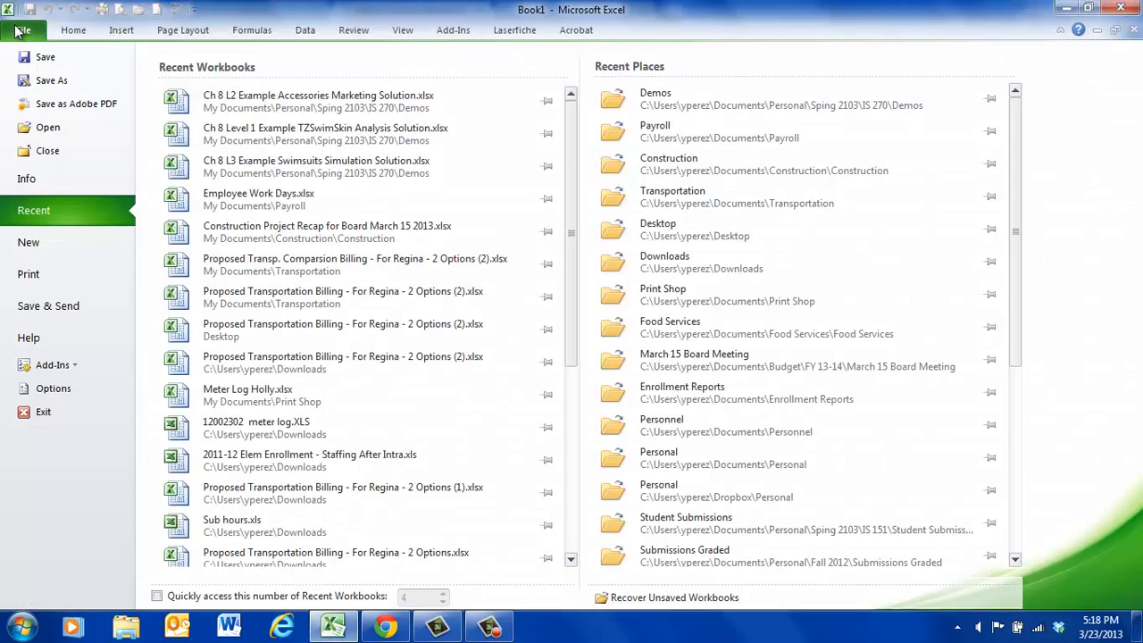
click(41, 82)
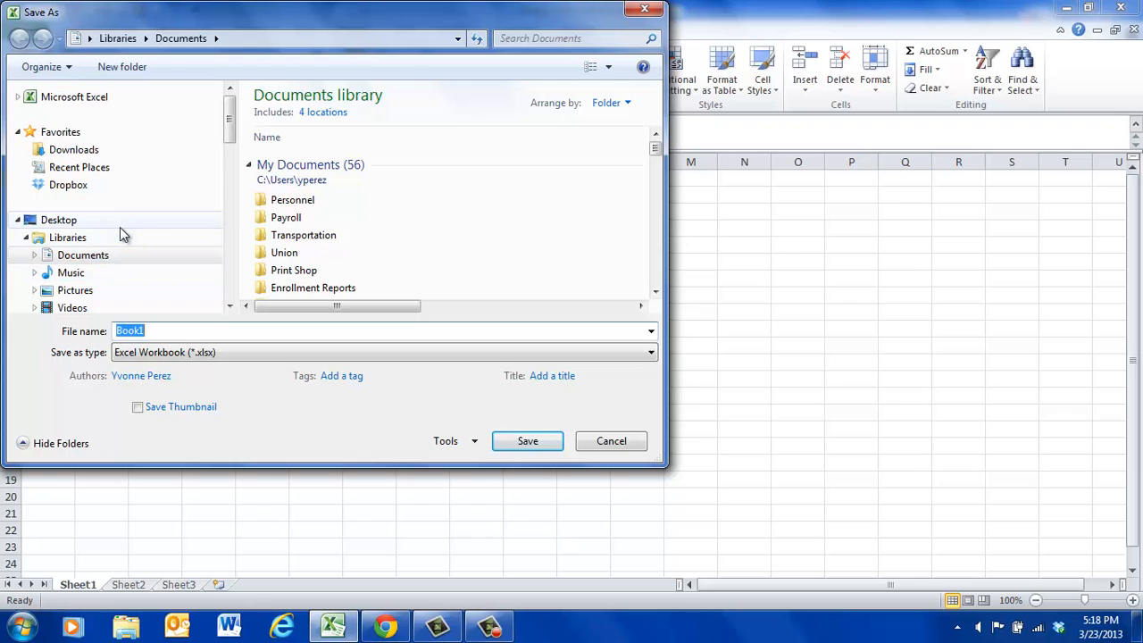
click(70, 220)
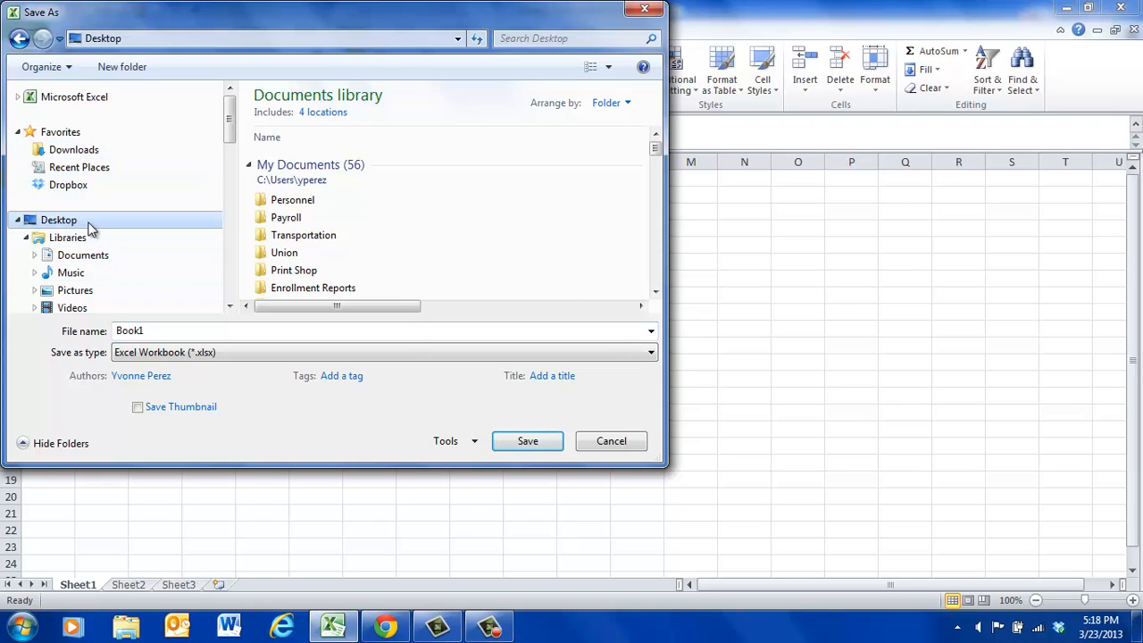
double_click(153, 328)
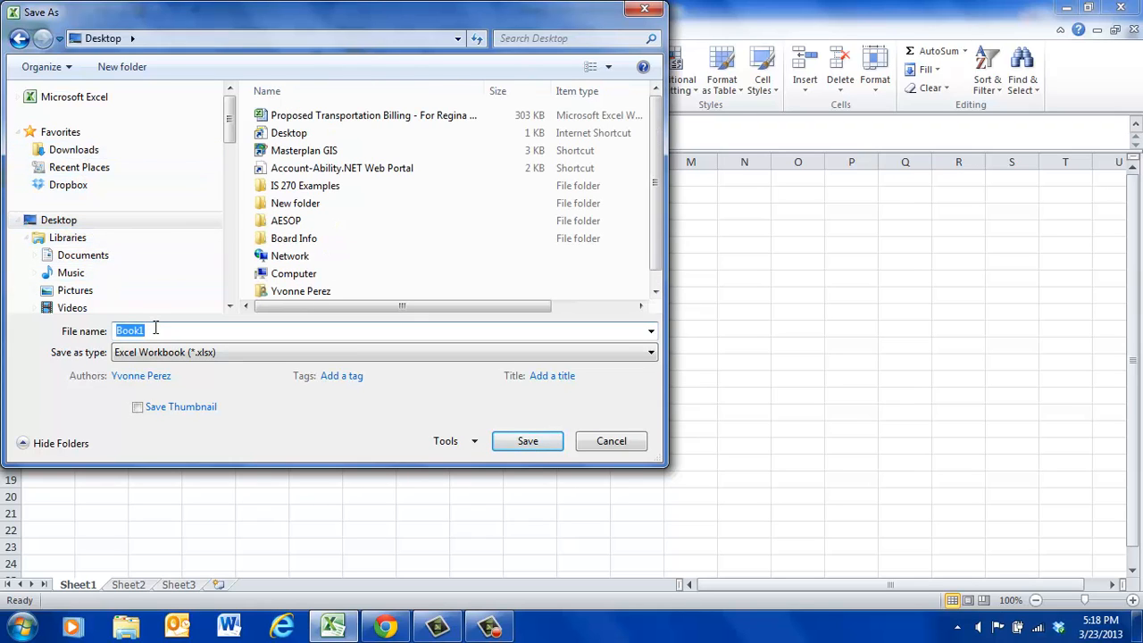
text(J)
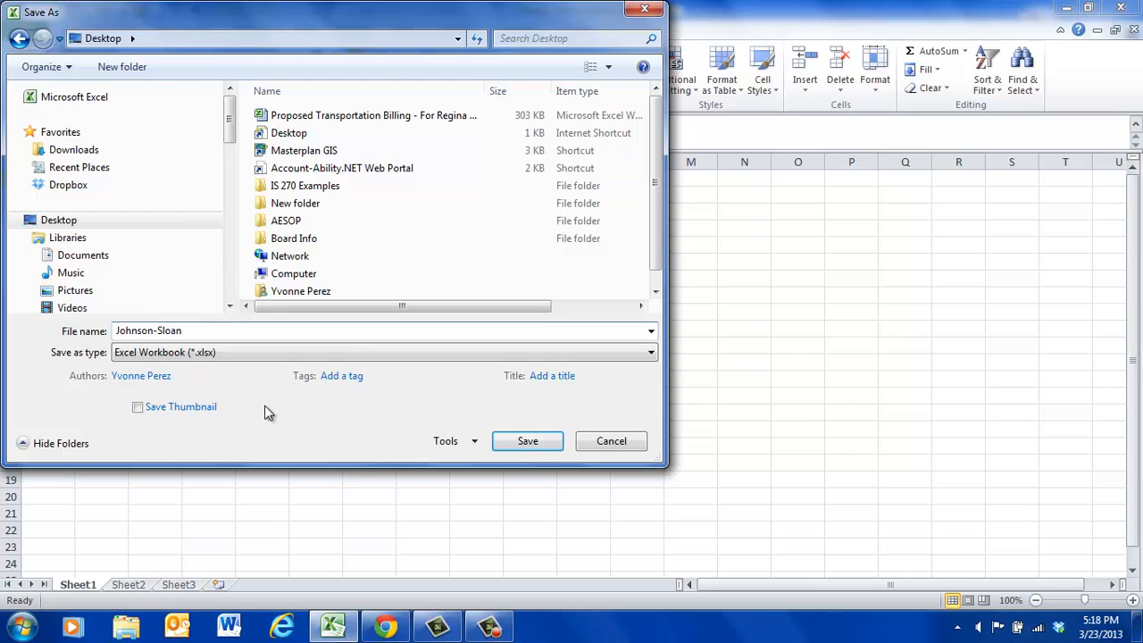
text(ohnson-Sloan)
click(528, 440)
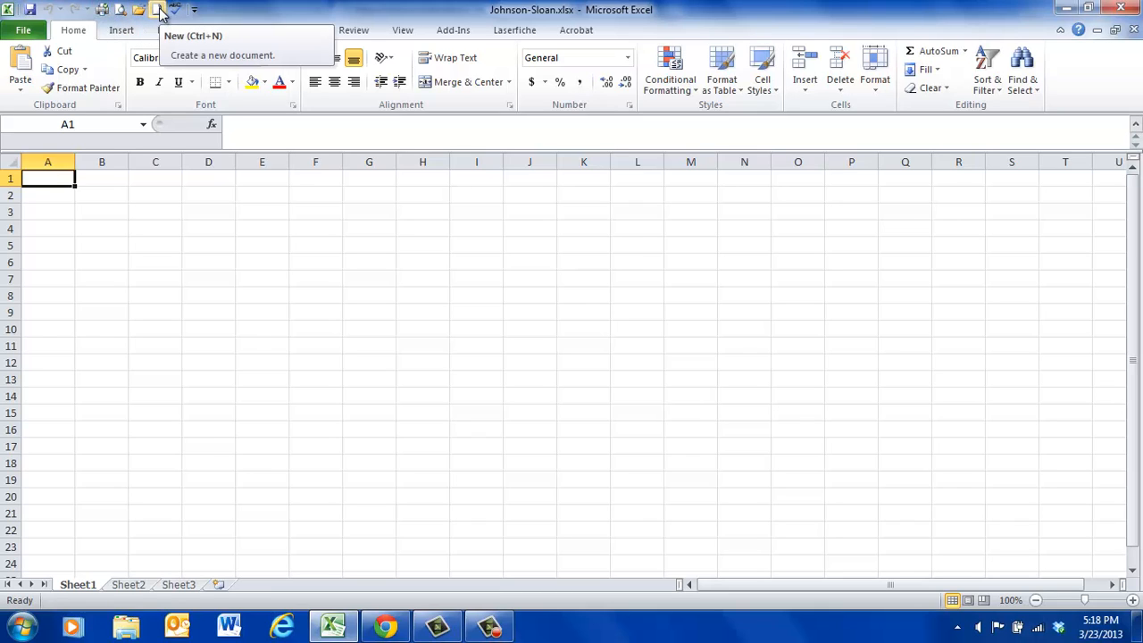
Create a new blank workbook and paste the copied Sloan text into Sheet1 with the whole sheet selected, accepting the size mismatch.
click(195, 10)
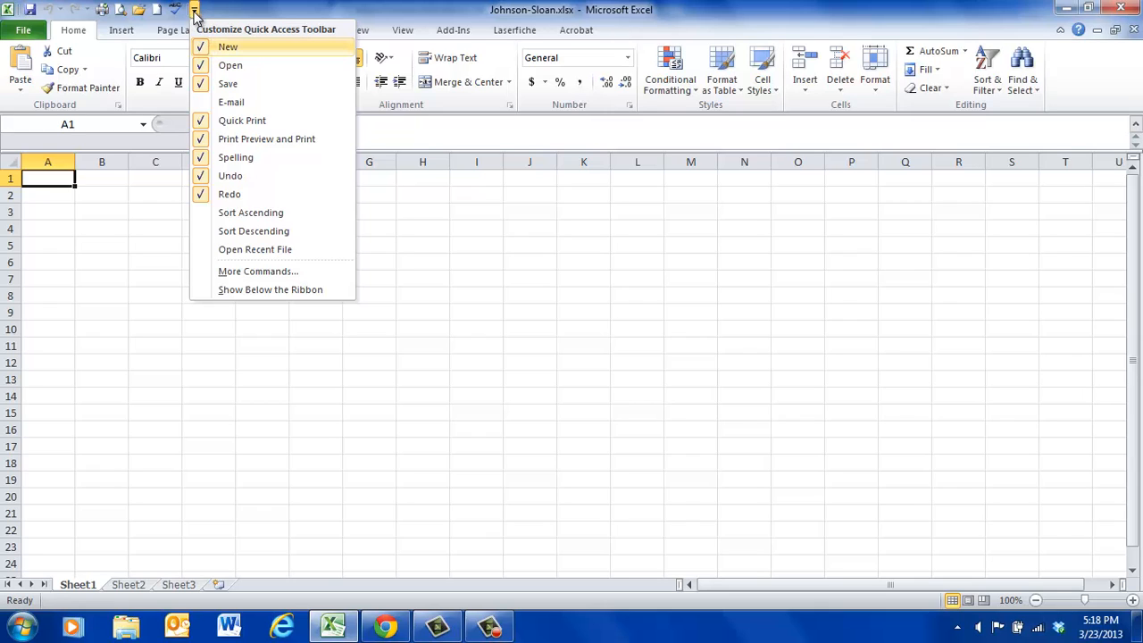
click(157, 11)
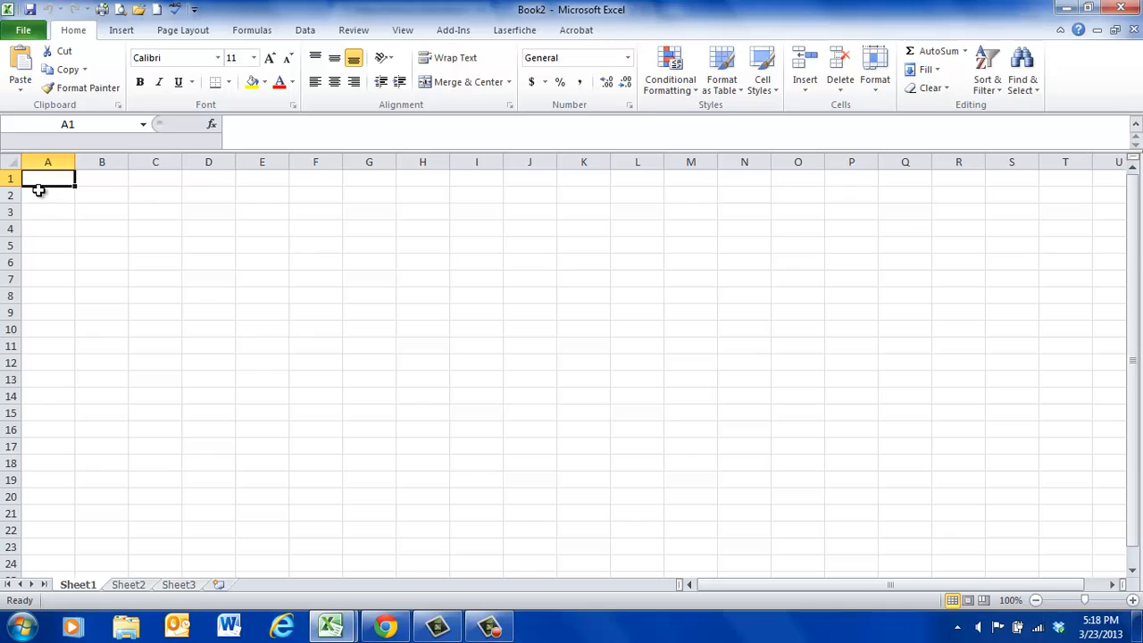
click(13, 166)
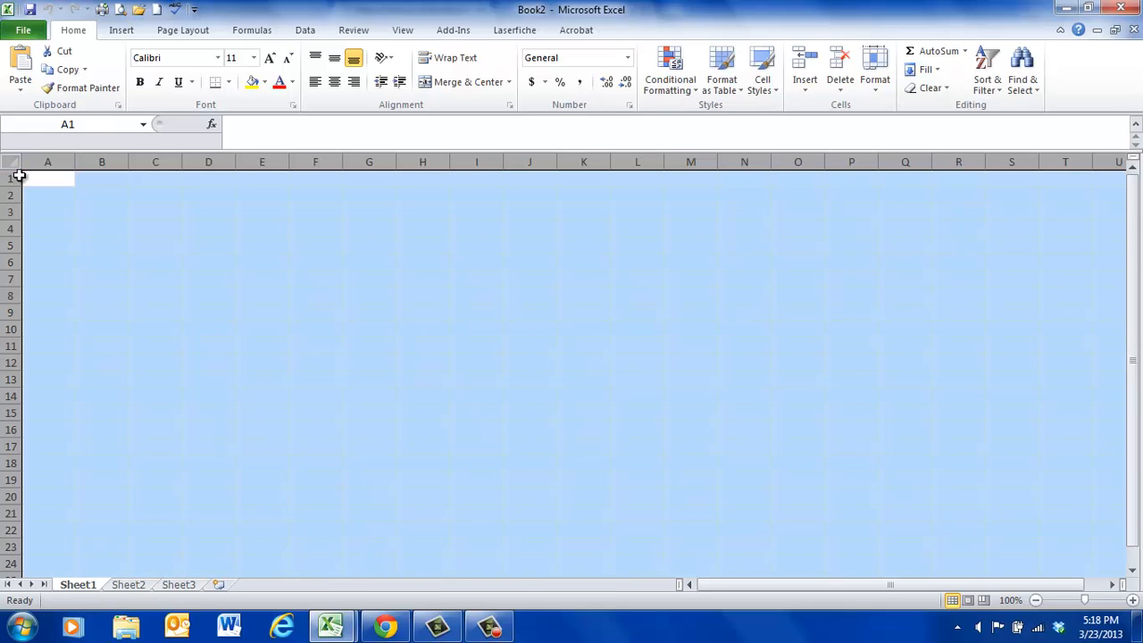
right_click(11, 164)
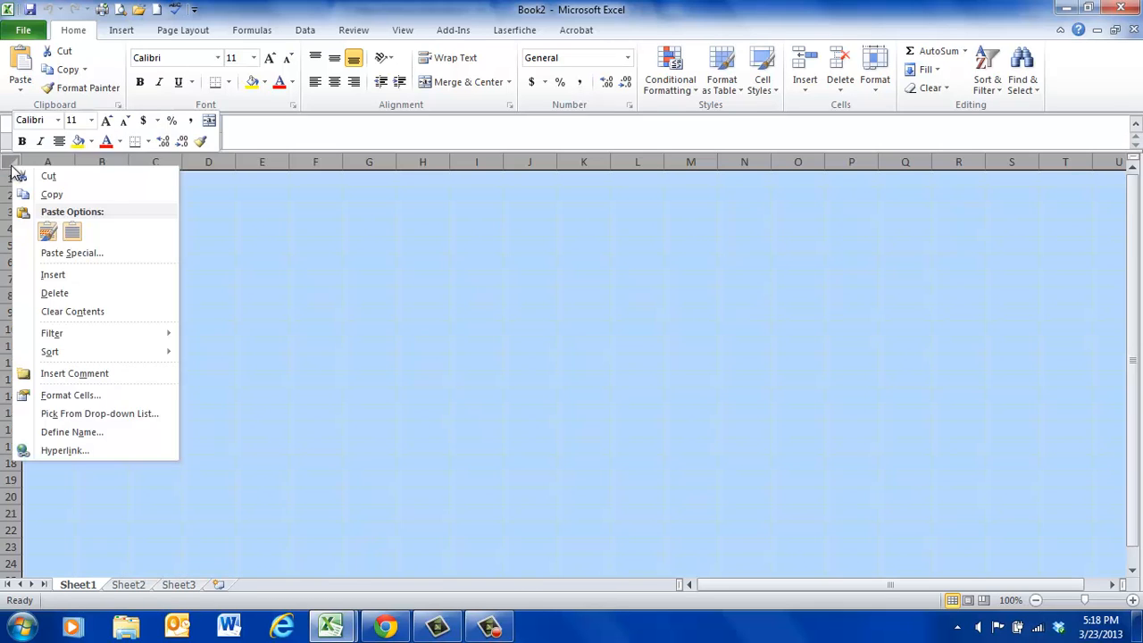
click(47, 236)
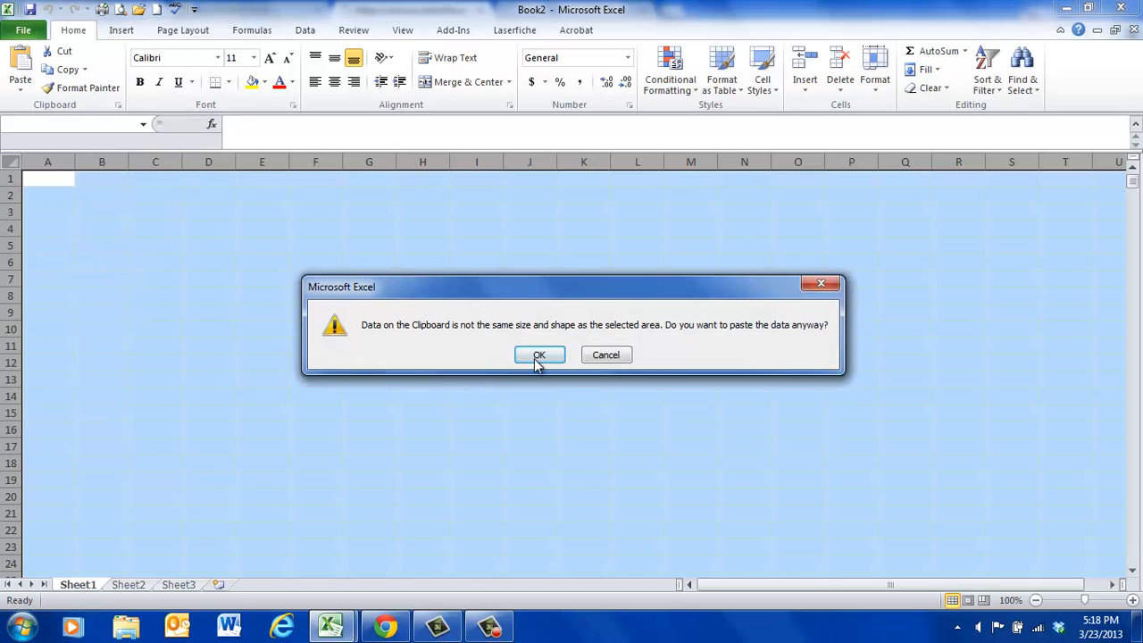
click(539, 356)
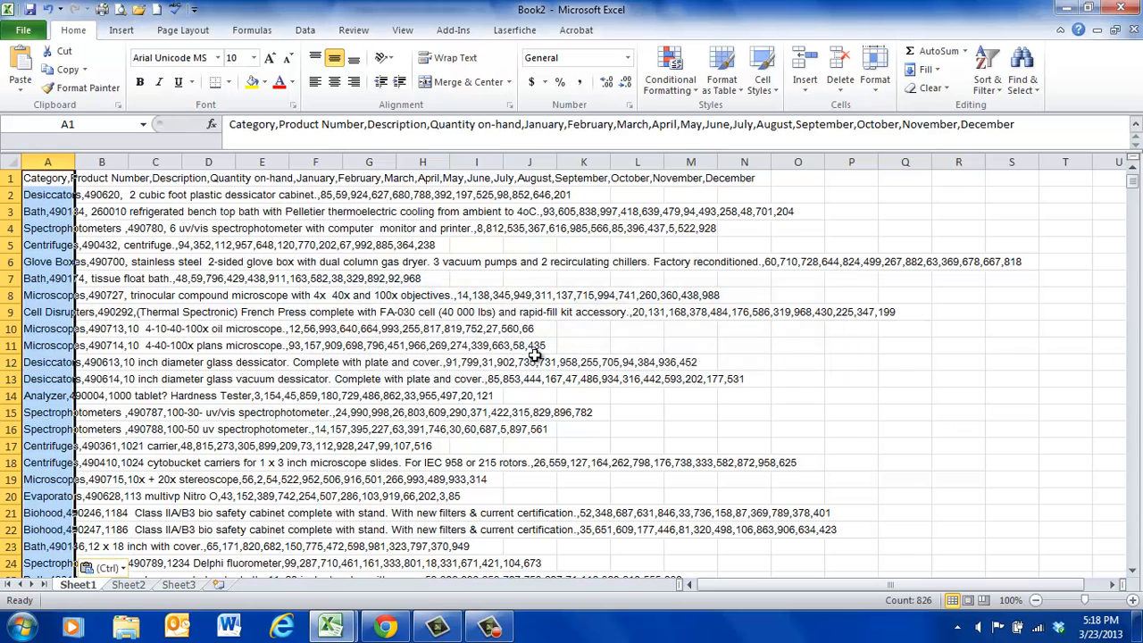
Examine how the pasted records are stored, comparing column A cells such as A1, A9 and A15 with B1 and N1.
click(404, 393)
scroll(388, 415, down, 1)
scroll(388, 415, up, 1)
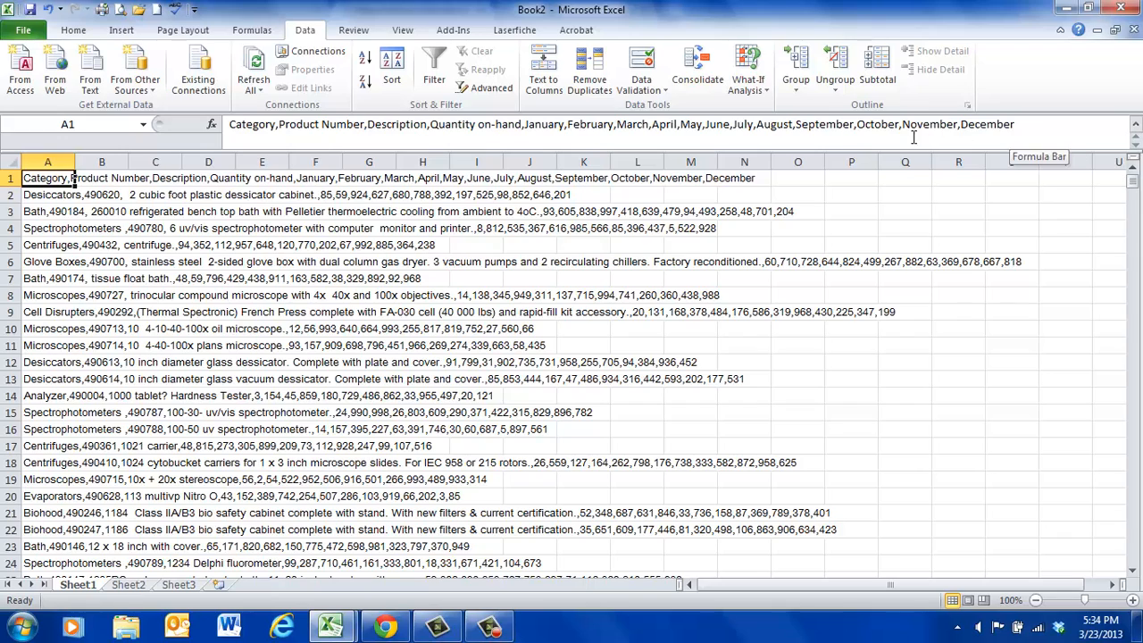
click(100, 177)
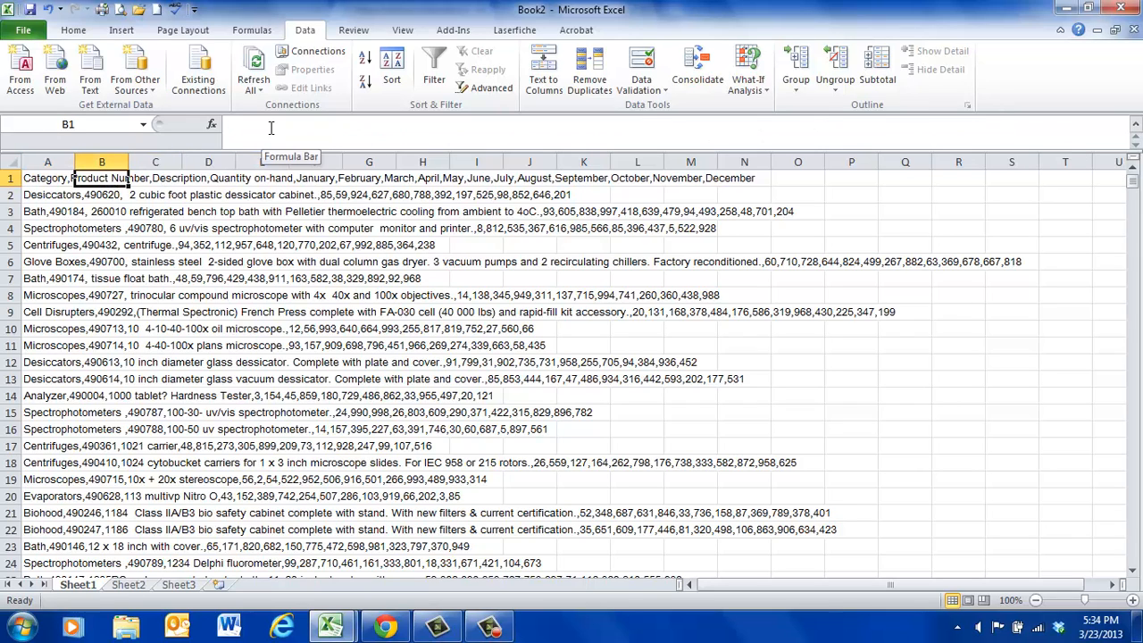
click(746, 178)
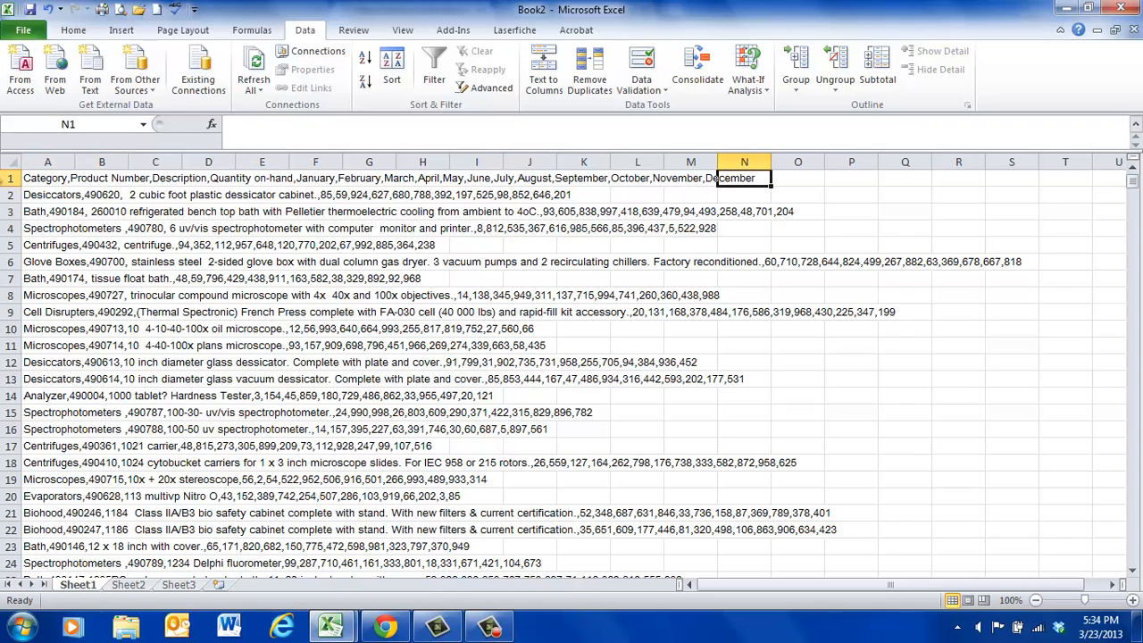
click(47, 180)
click(46, 310)
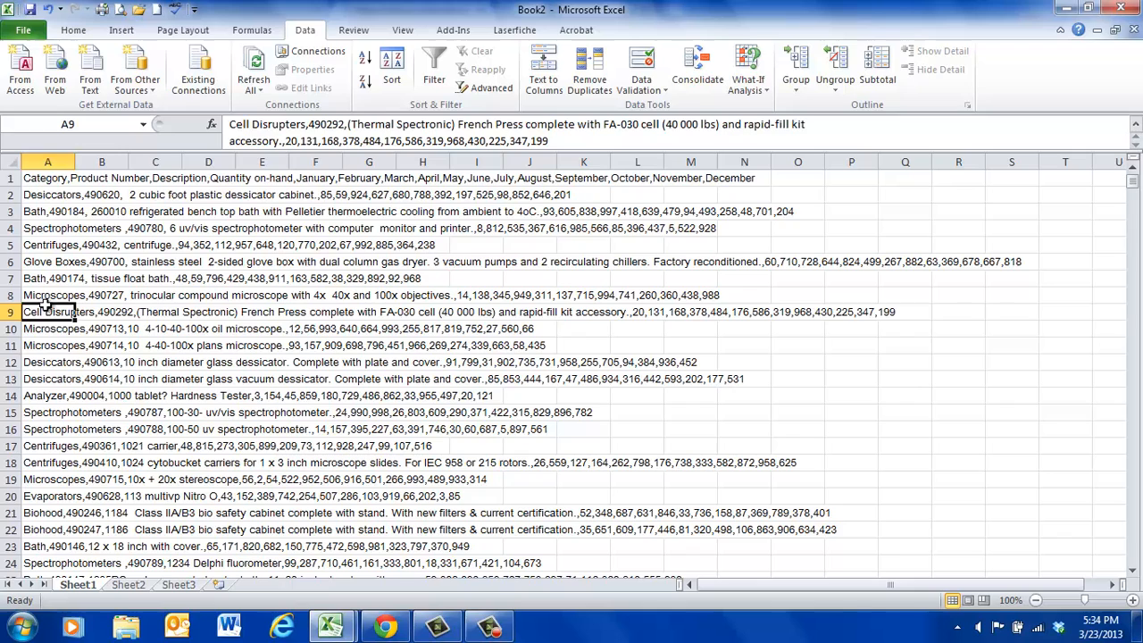
click(43, 344)
click(47, 380)
click(46, 411)
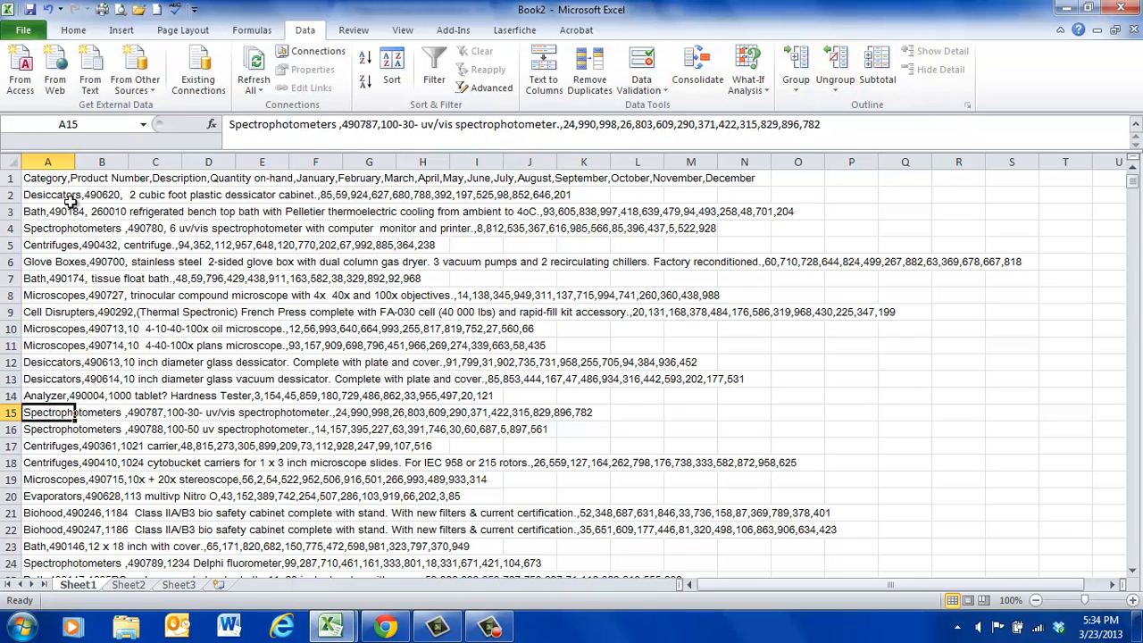
Select all the pasted records in column A, from A1 through A826.
click(49, 179)
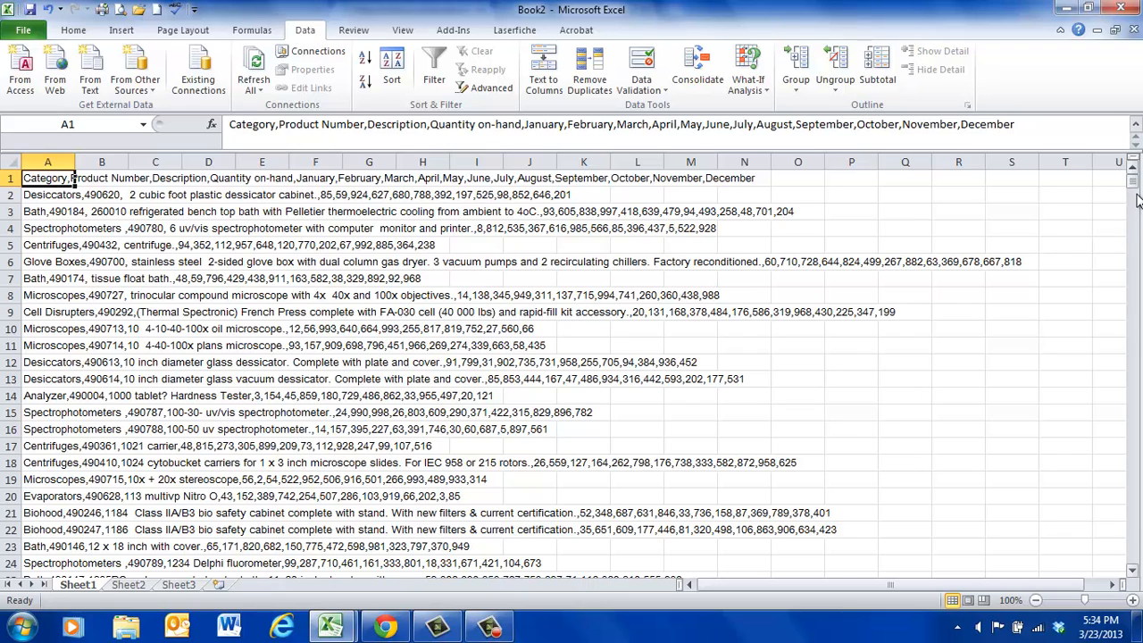
mouse_move(1136, 185)
mouse_down()
mouse_move(1132, 267)
mouse_move(1130, 184)
mouse_up()
click(1132, 571)
click(1132, 572)
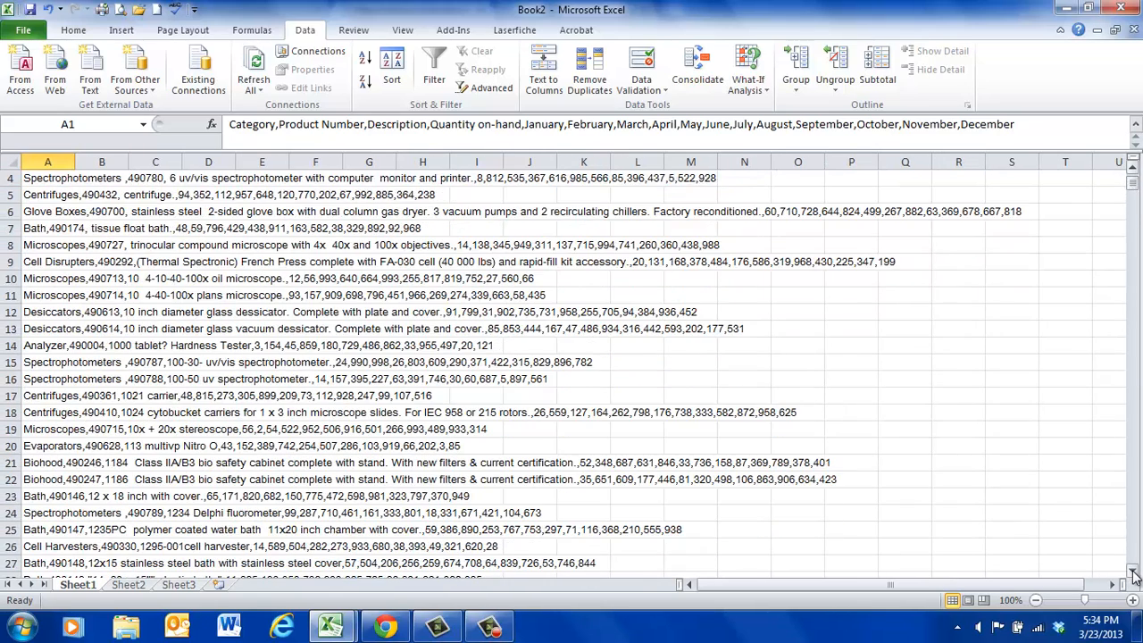
click(1134, 564)
click(1134, 564)
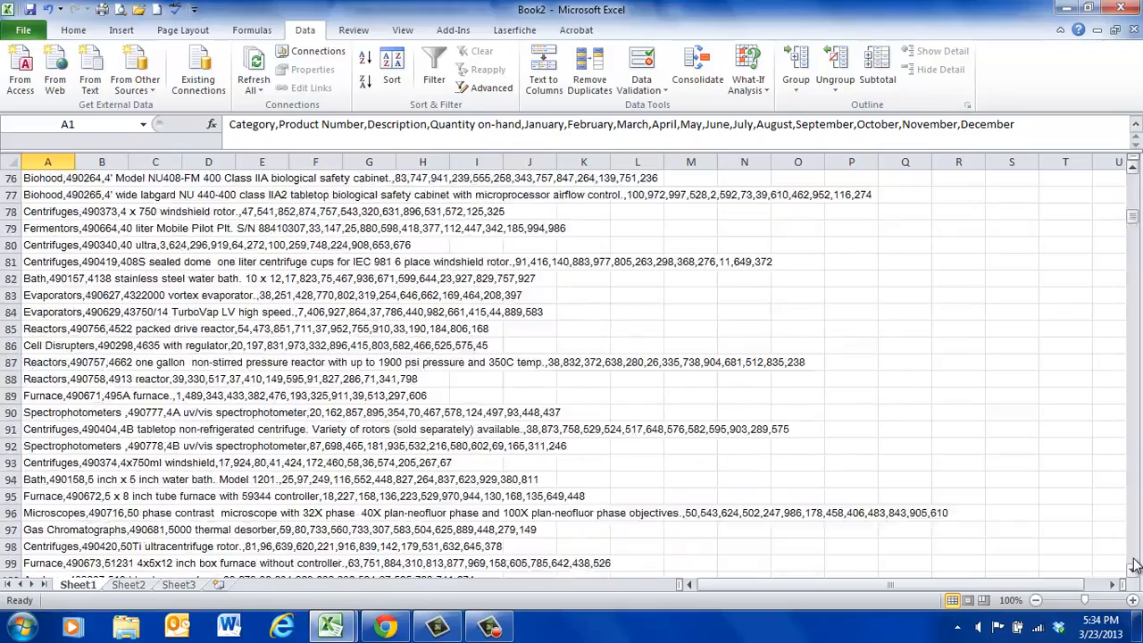
click(1134, 565)
click(1134, 564)
click(1135, 564)
click(1134, 564)
click(1134, 565)
drag(1131, 272, 1132, 591)
click(1132, 571)
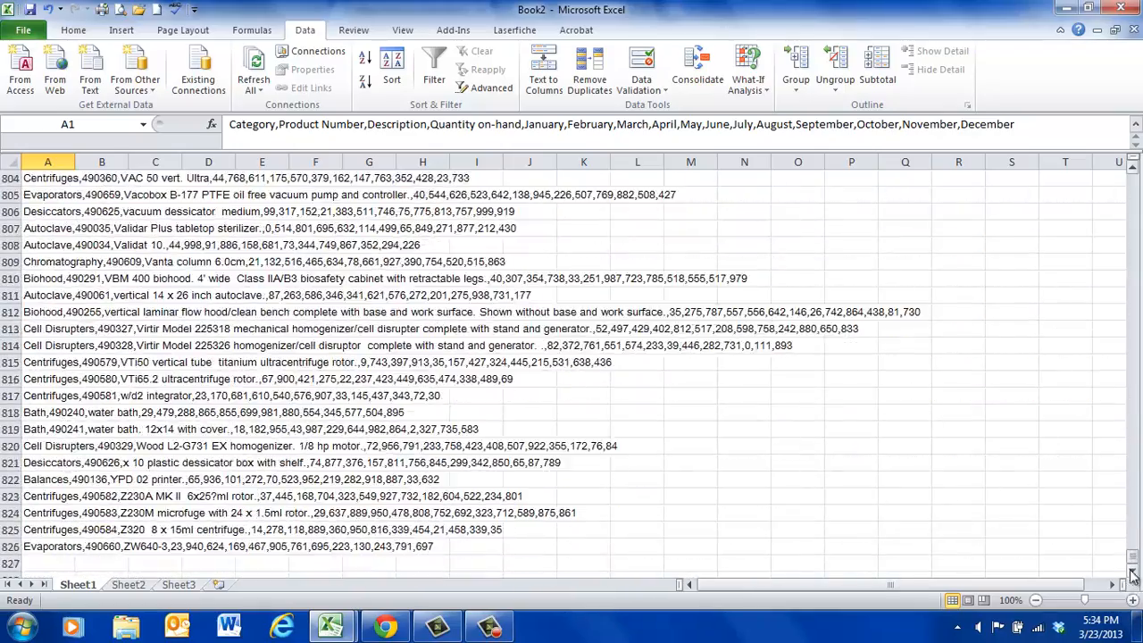
shift+click(42, 550)
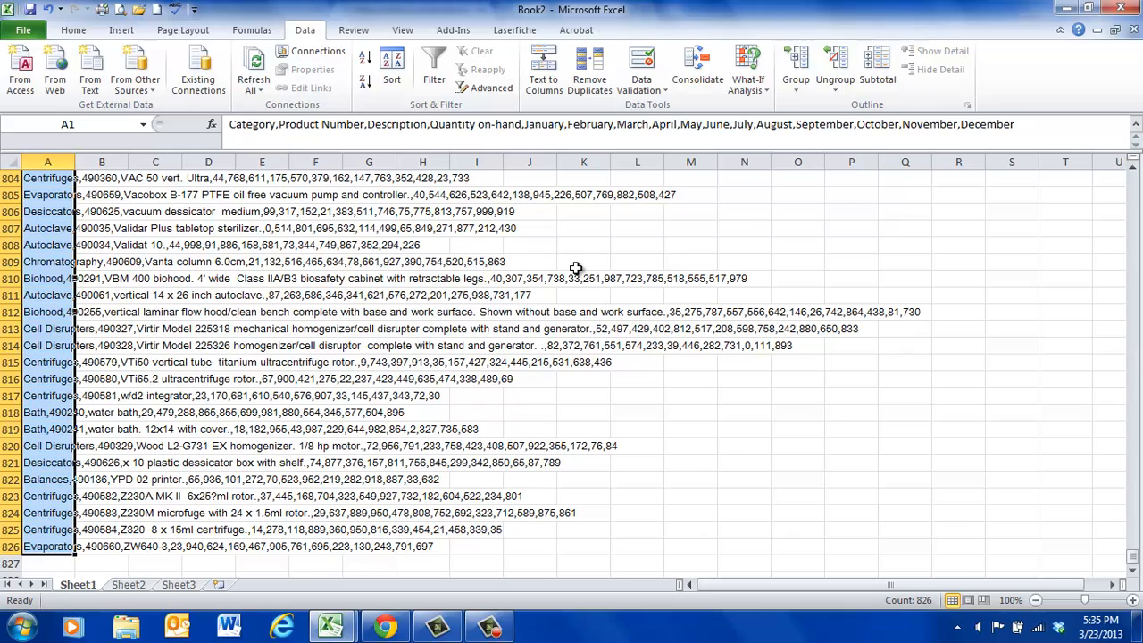
Start Text to Columns on the selected records with the Delimited data type, keeping the current Windows color scheme and suppressing its message.
click(72, 32)
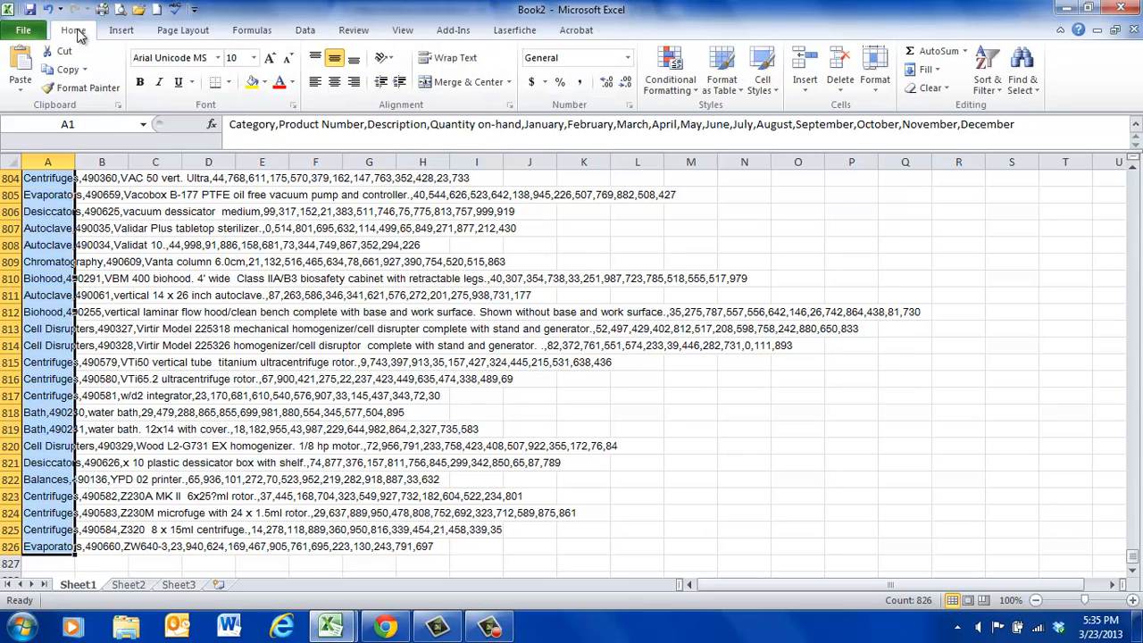
click(305, 31)
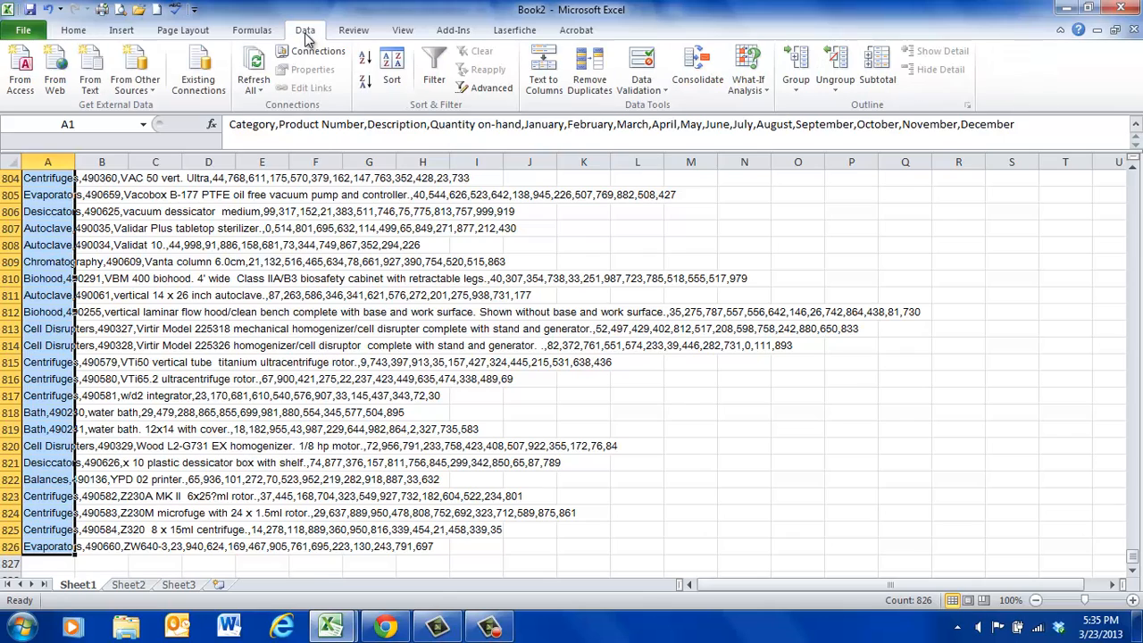
click(546, 85)
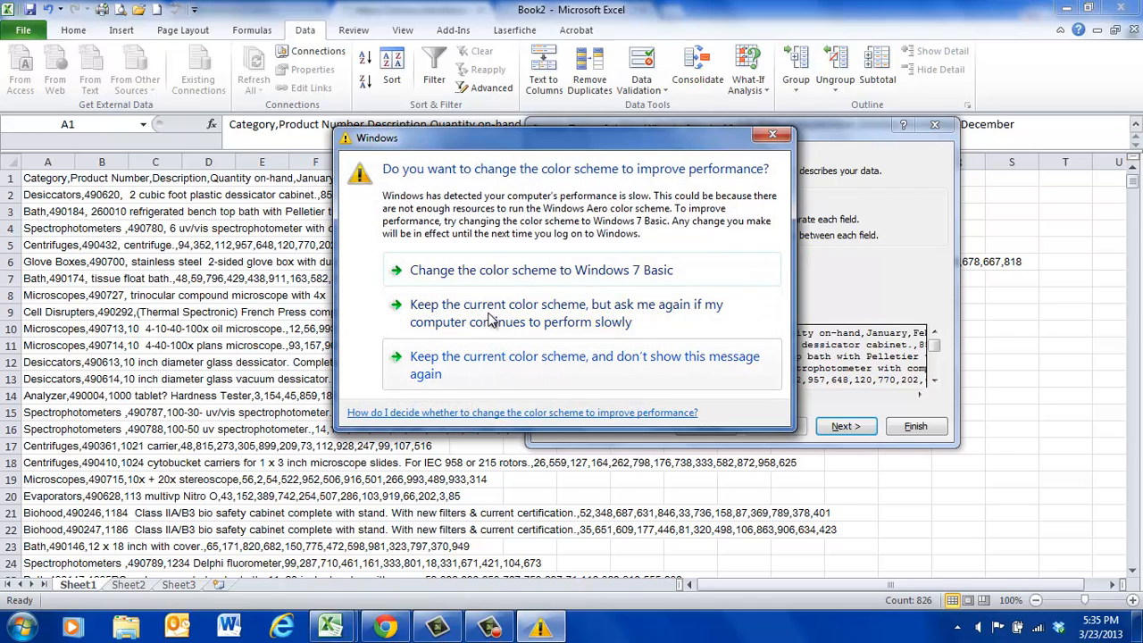
click(497, 360)
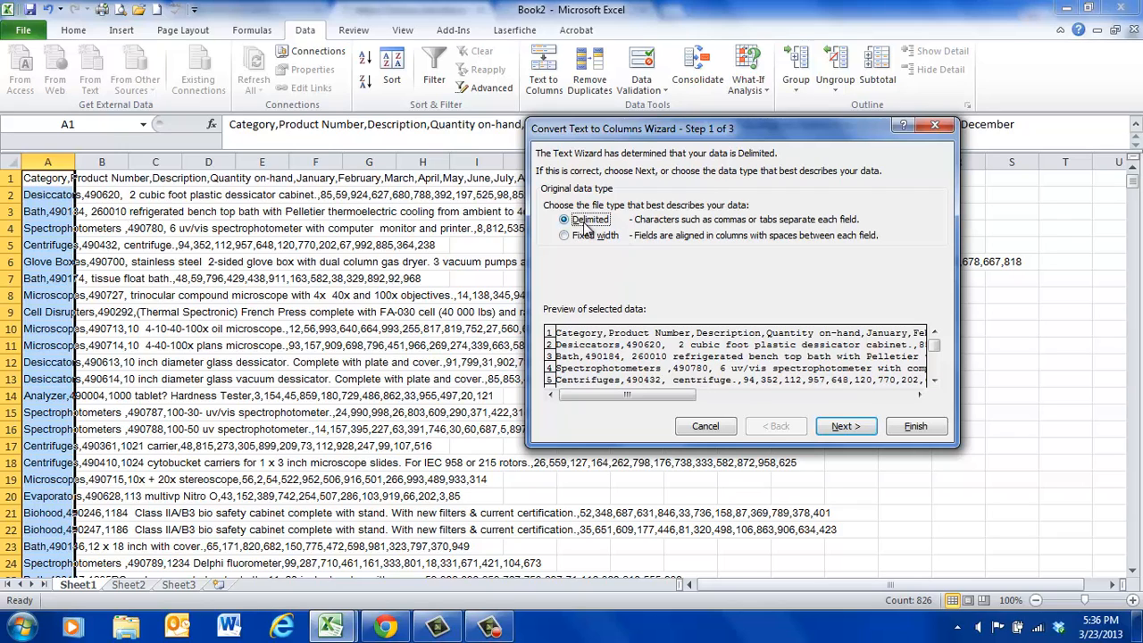
click(843, 427)
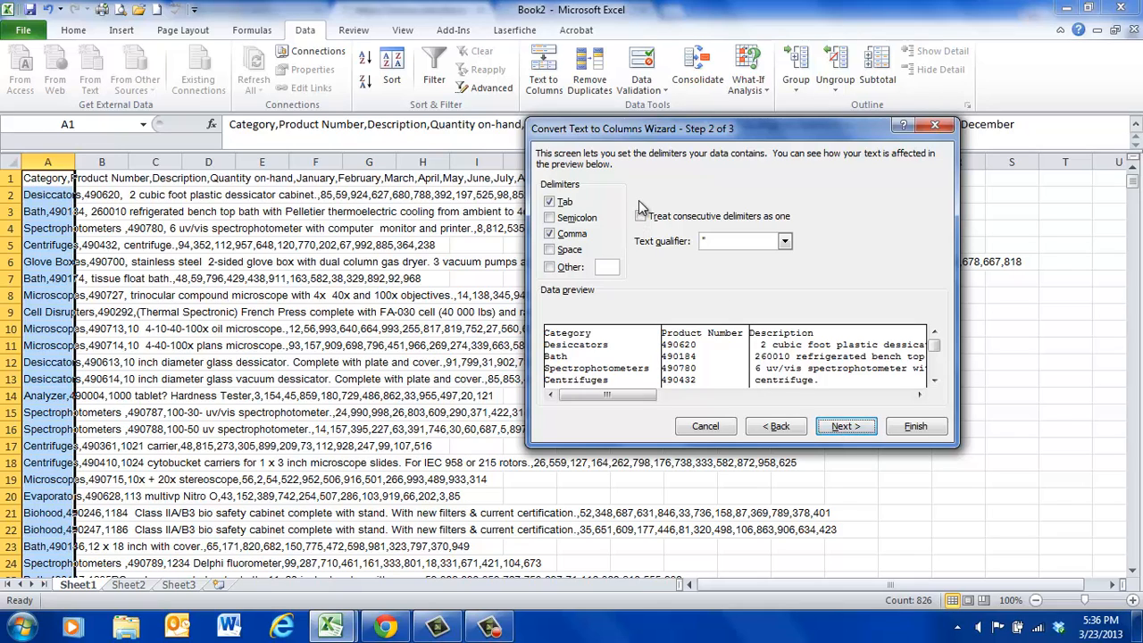
Set Comma as the only delimiter for the text conversion, with Tab turned off.
click(550, 234)
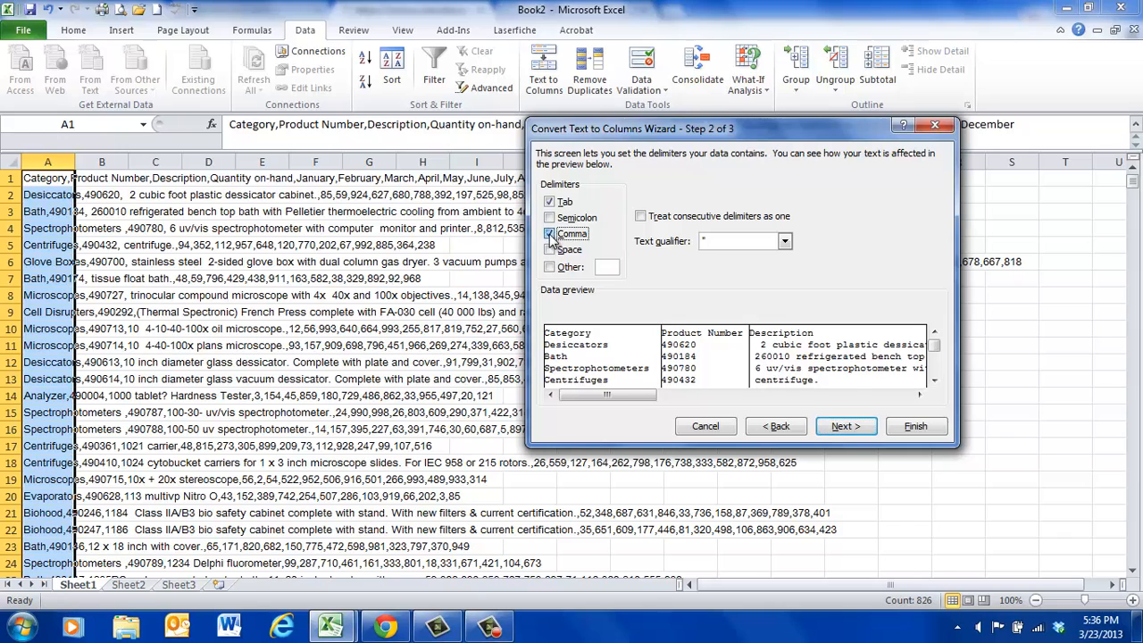
click(549, 235)
click(549, 202)
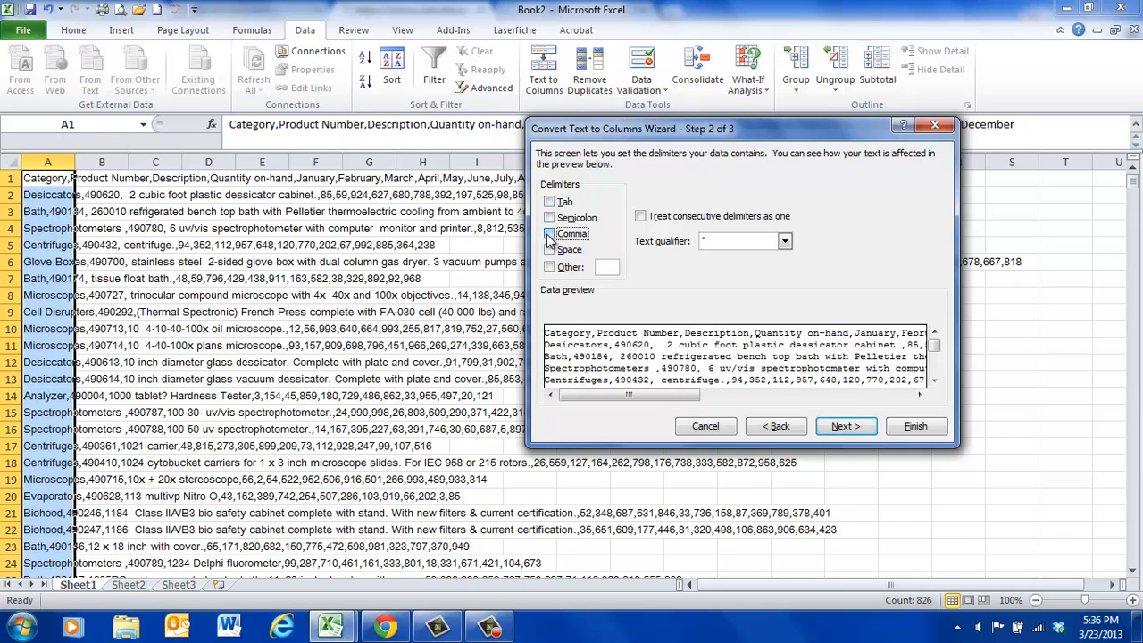
click(549, 235)
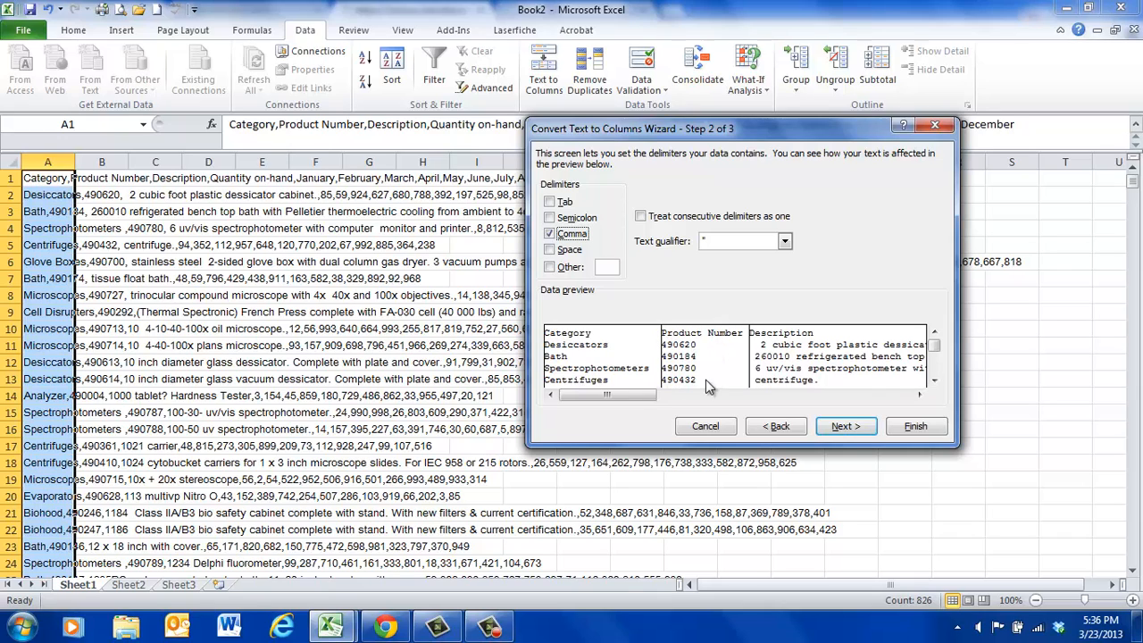
Check the comma-split preview across its fields and complete the text conversion with General column format and destination $A$1.
click(920, 396)
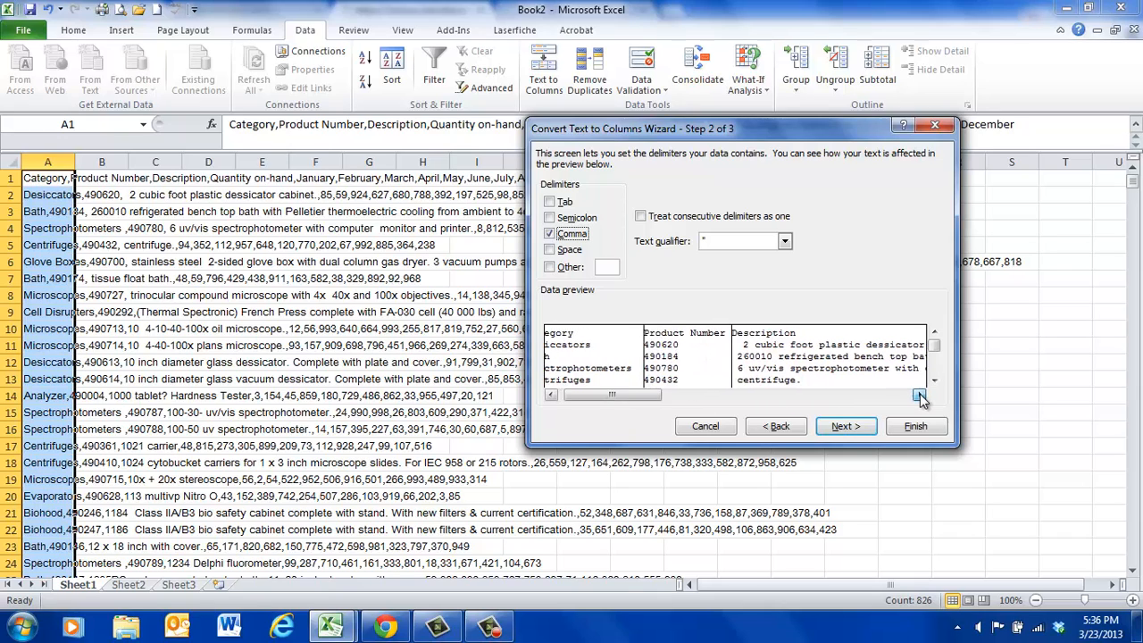
drag(625, 395, 728, 394)
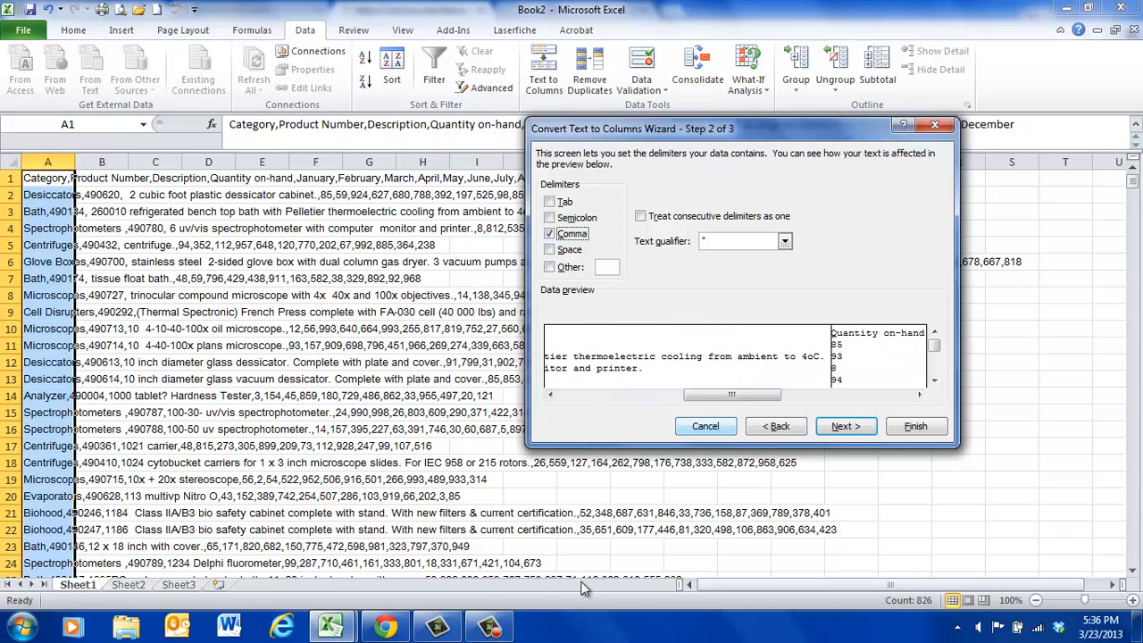
mouse_move(488, 630)
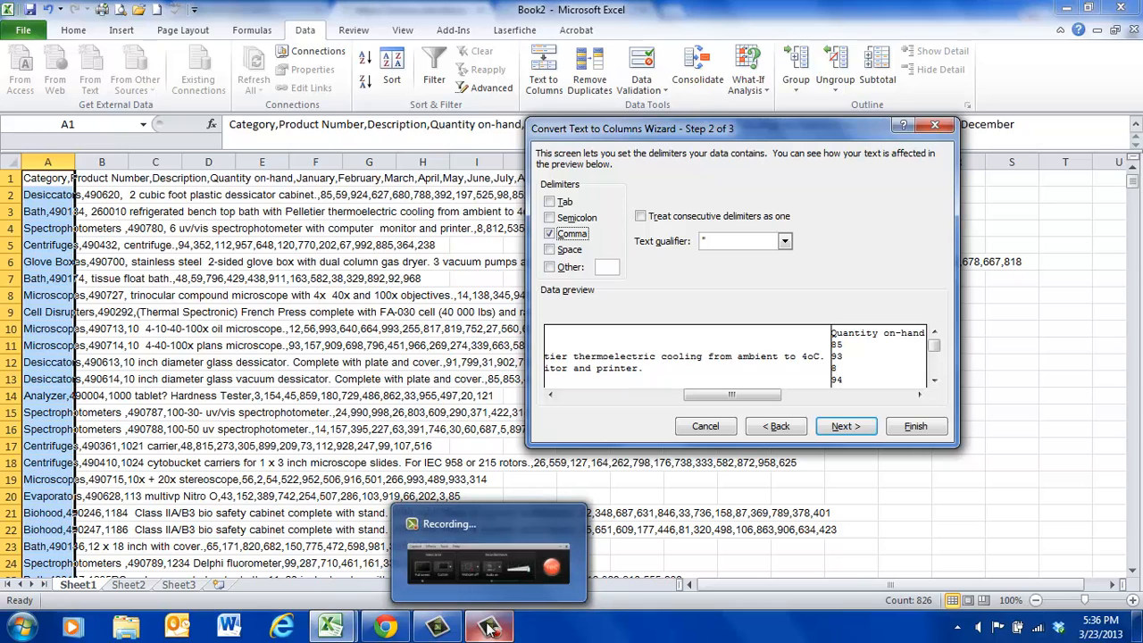
click(919, 395)
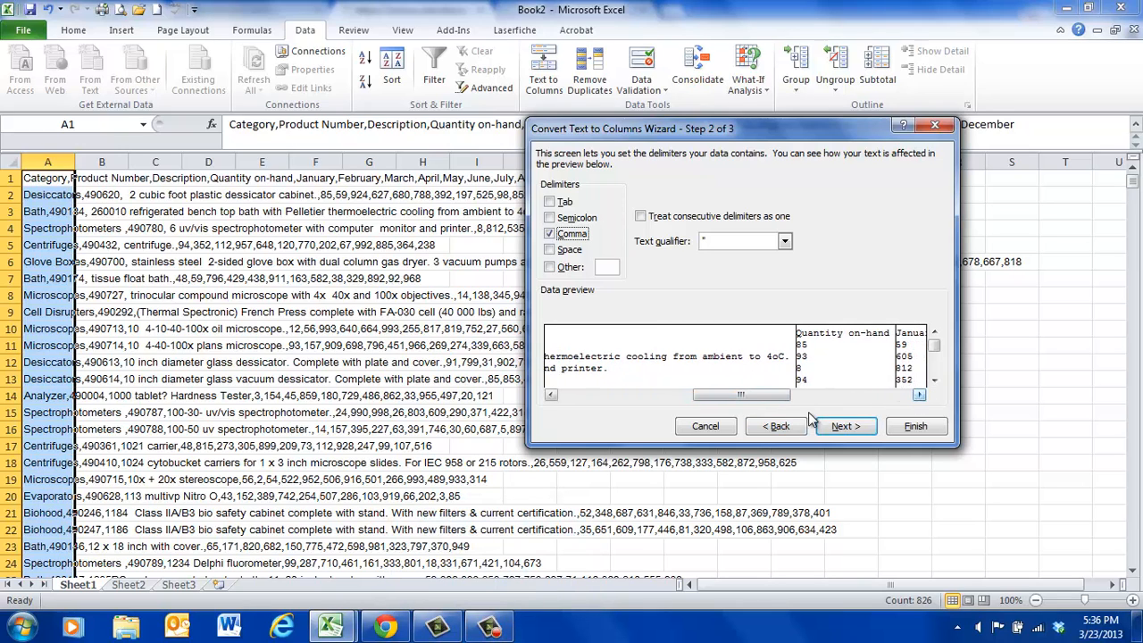
drag(775, 396, 571, 403)
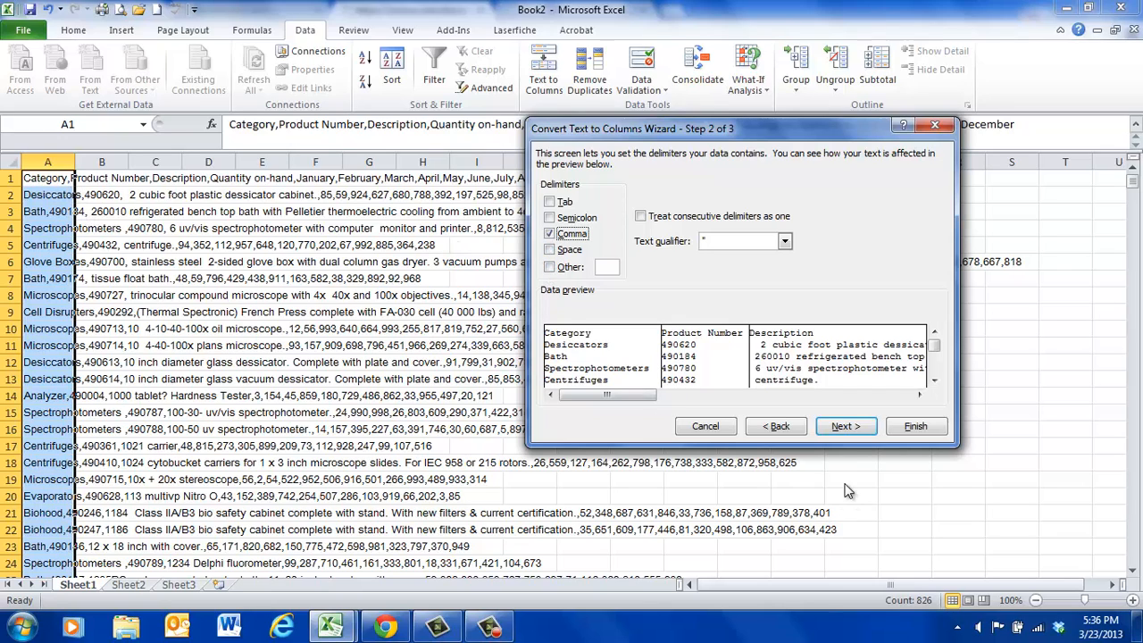
click(845, 427)
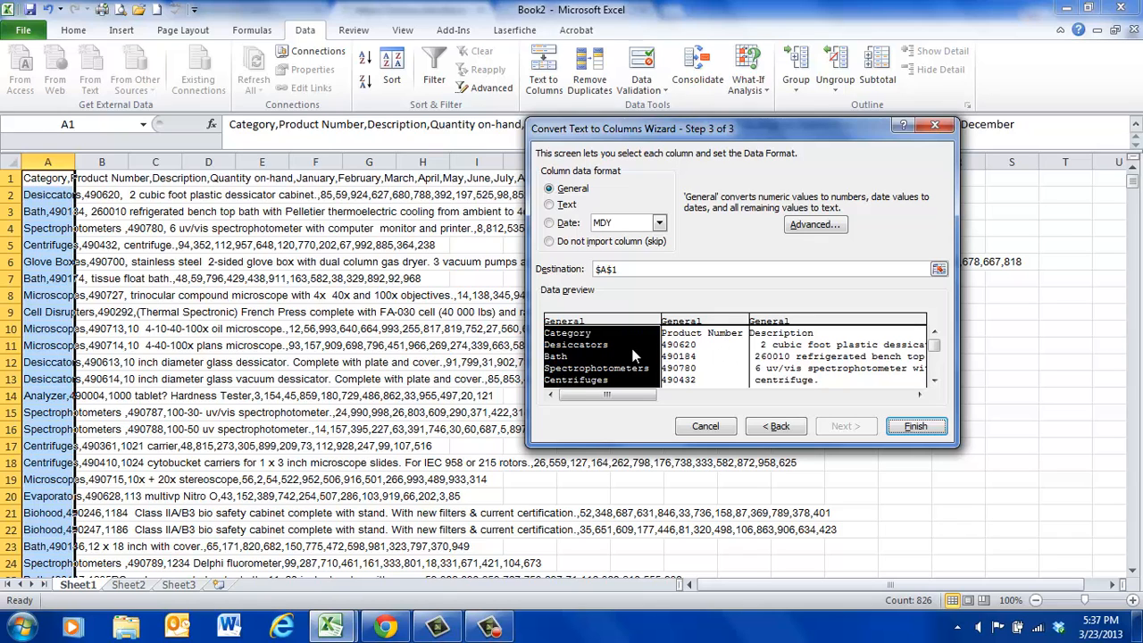
click(918, 427)
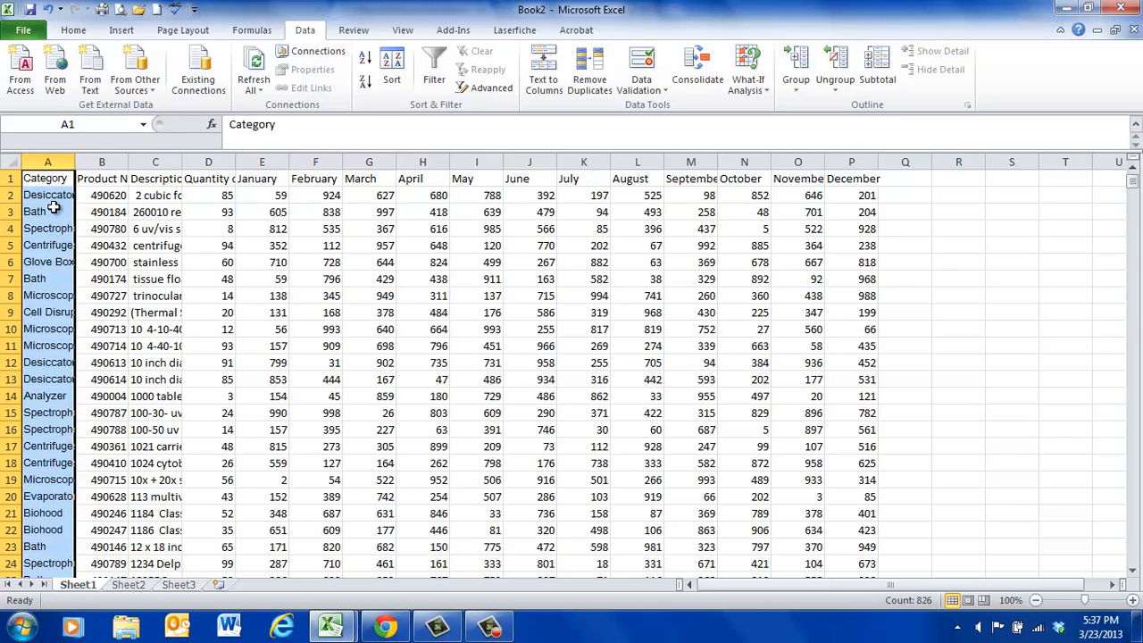
Start a sort of the whole Sheet1 data, treating the first row as headers, with Category values A to Z as the first level.
click(11, 161)
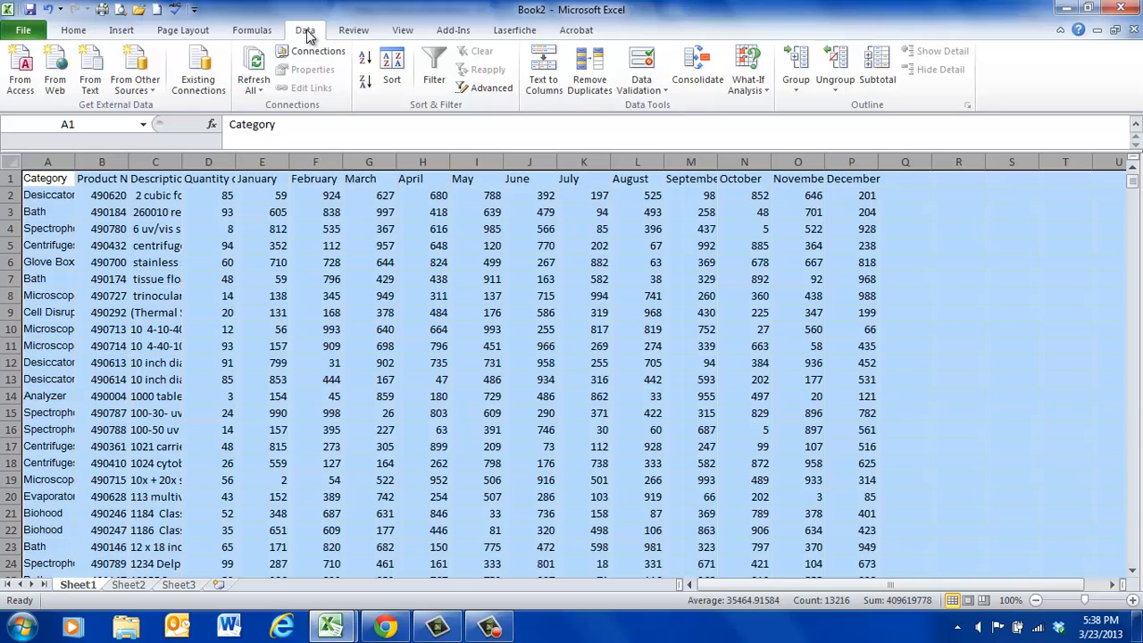
click(396, 71)
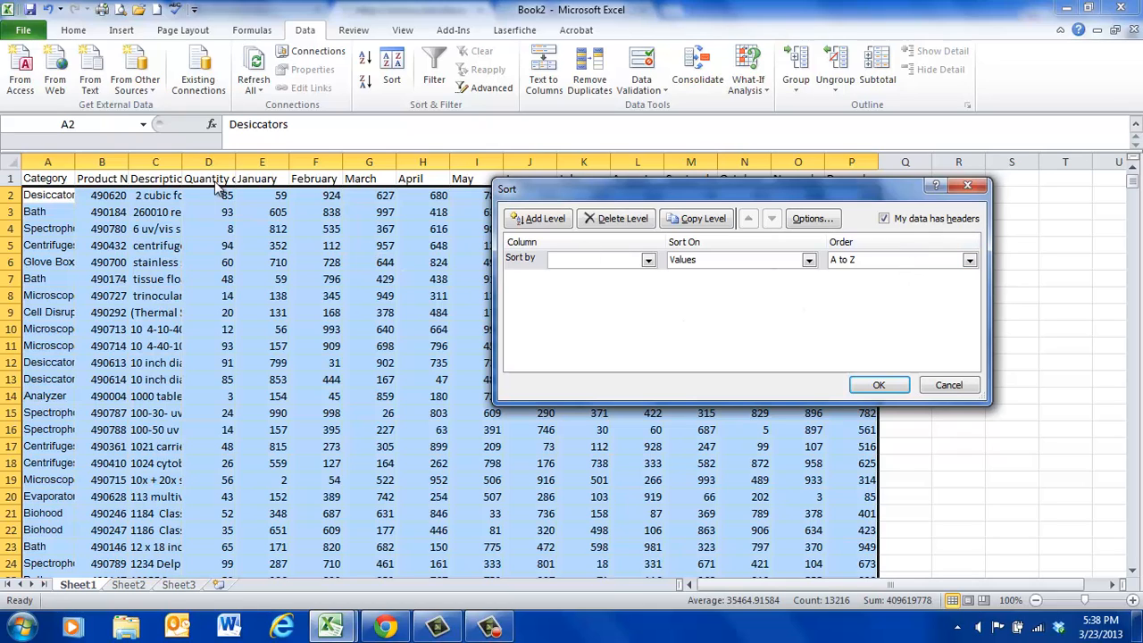
click(884, 219)
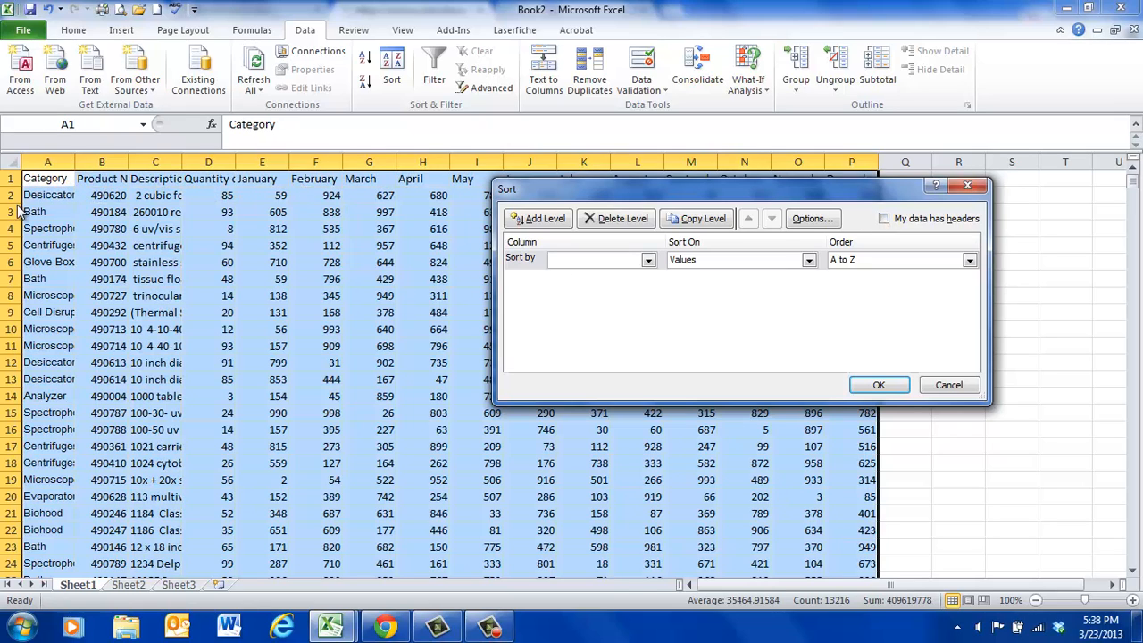
click(887, 221)
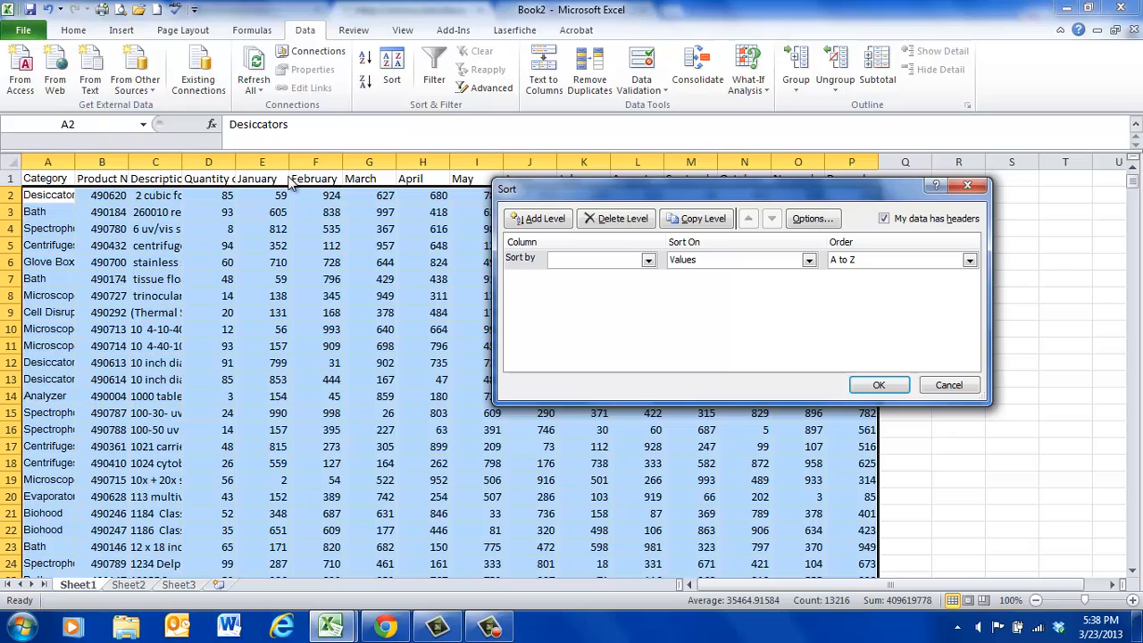
click(648, 260)
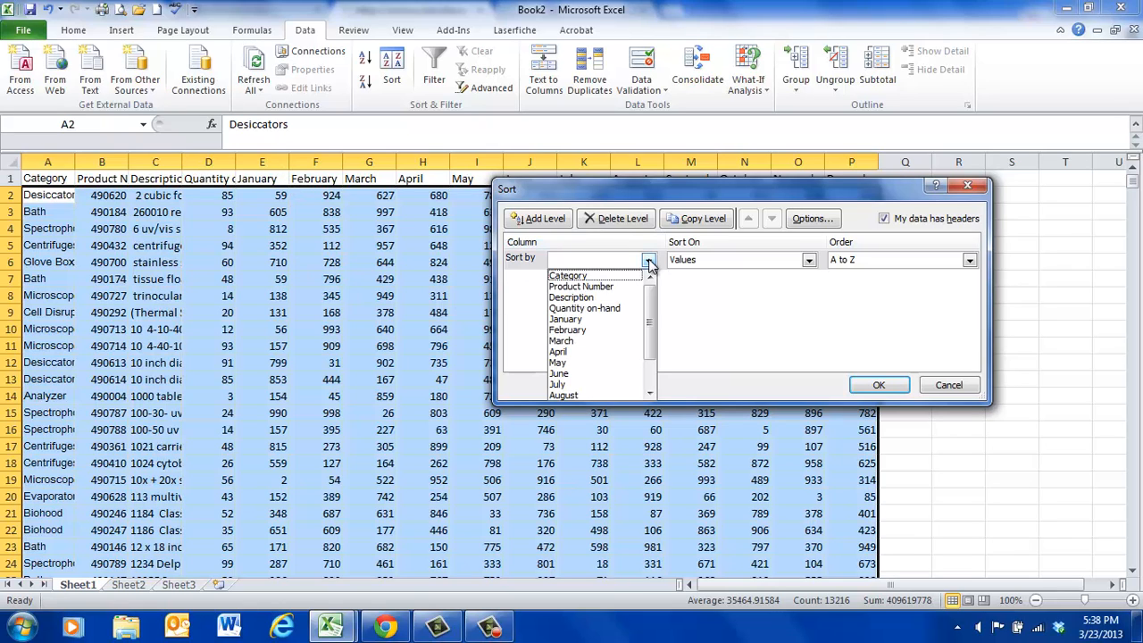
click(599, 276)
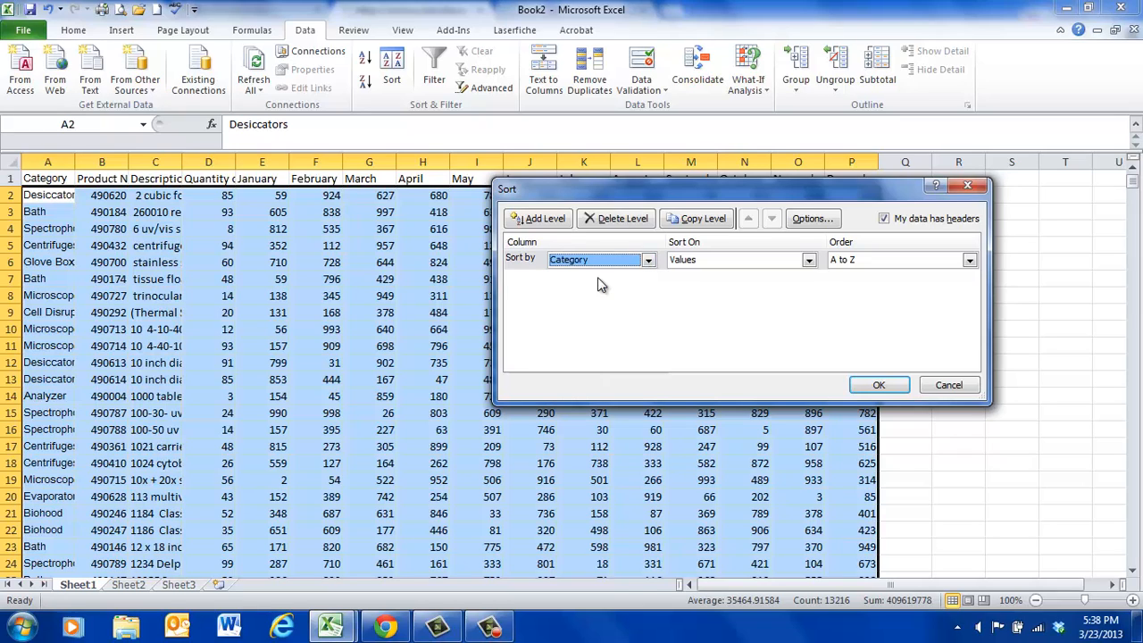
Add Product Number, Smallest to Largest, as the second sort level and apply the sort.
click(532, 224)
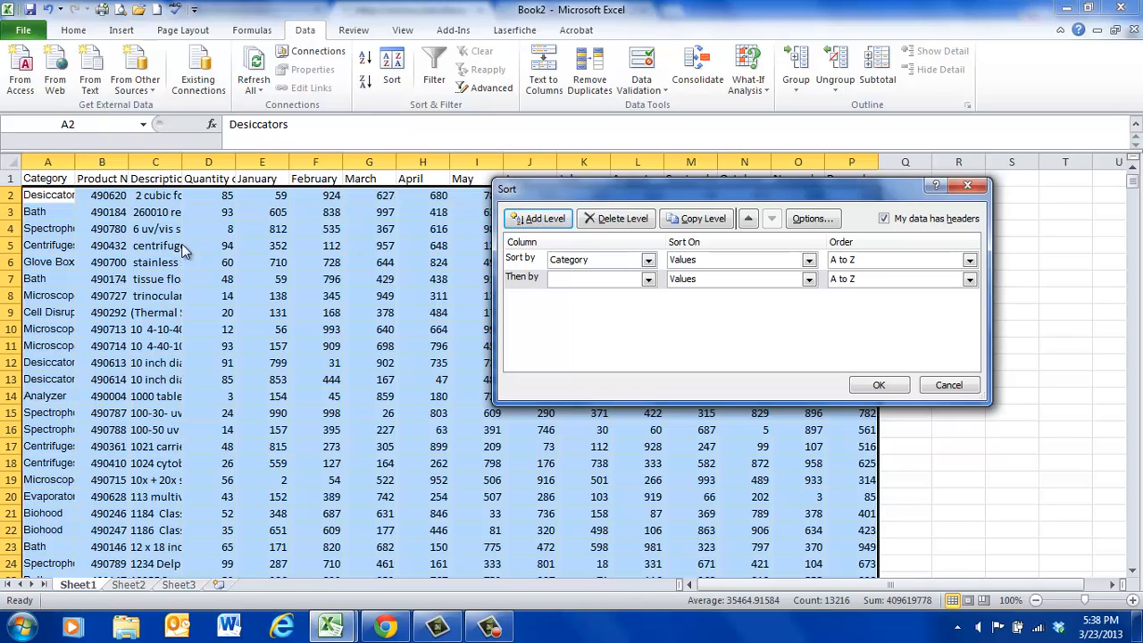
click(650, 279)
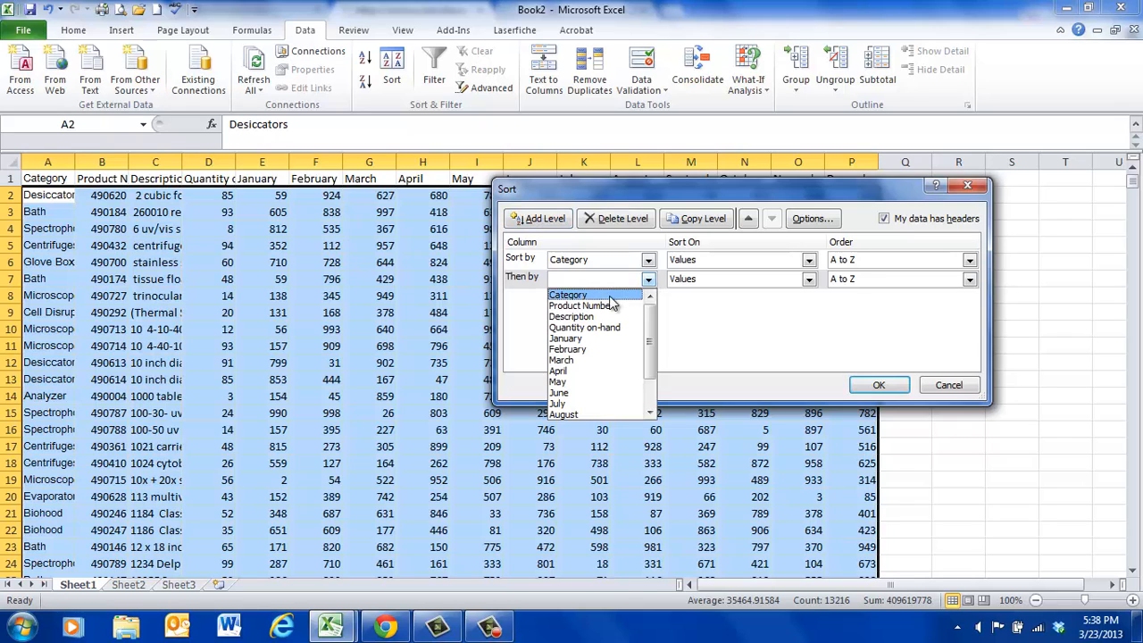
click(599, 306)
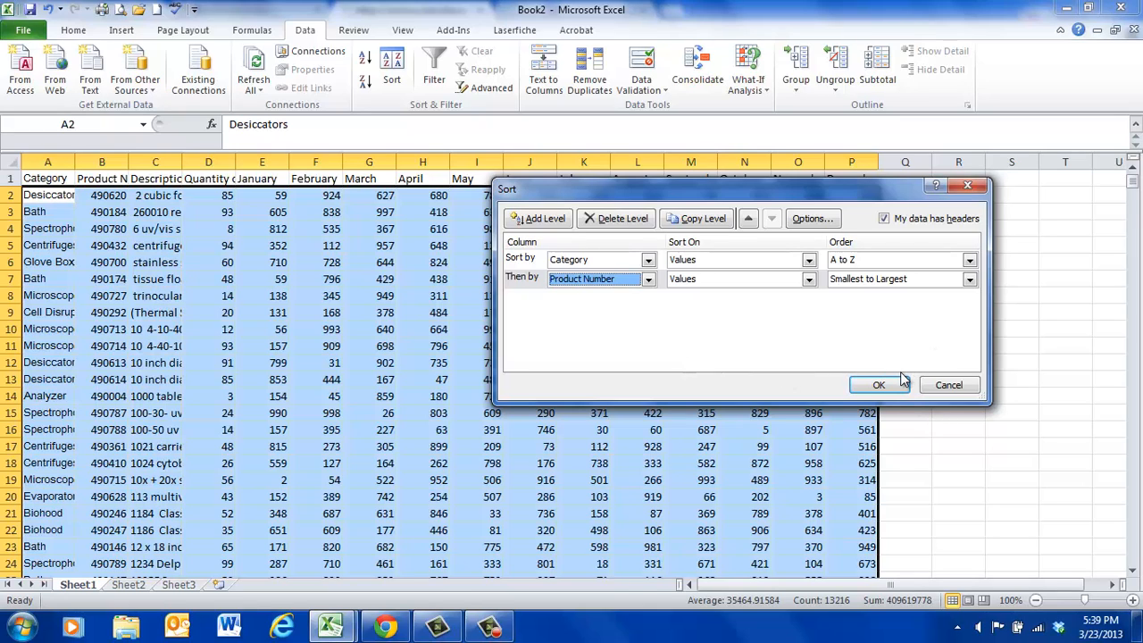
key(Tab)
key(Tab)
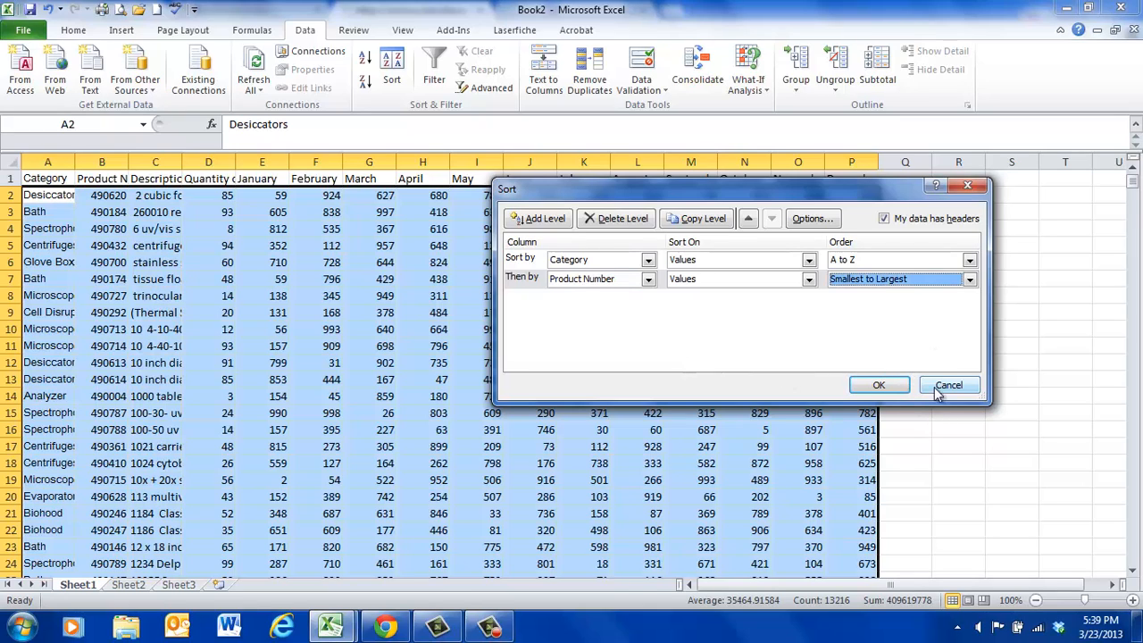
click(879, 388)
click(879, 388)
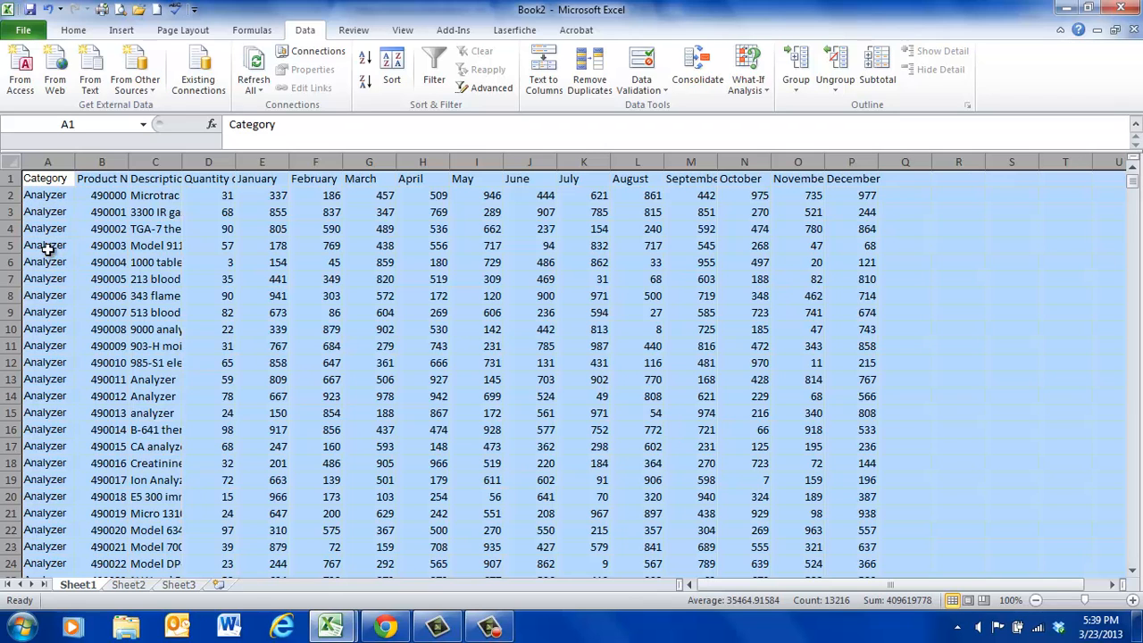
Review the order of the sorted records on Sheet1 and the list of categories with their numeric codes on Sheet2.
scroll(53, 314, down, 8)
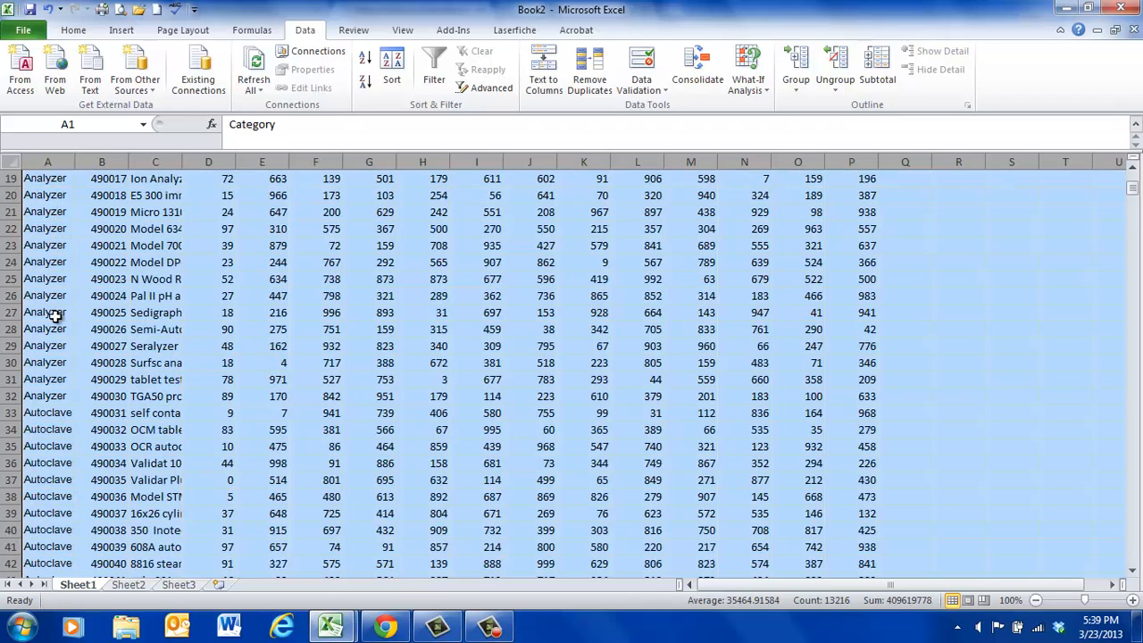
scroll(56, 316, down, 18)
scroll(56, 316, up, 20)
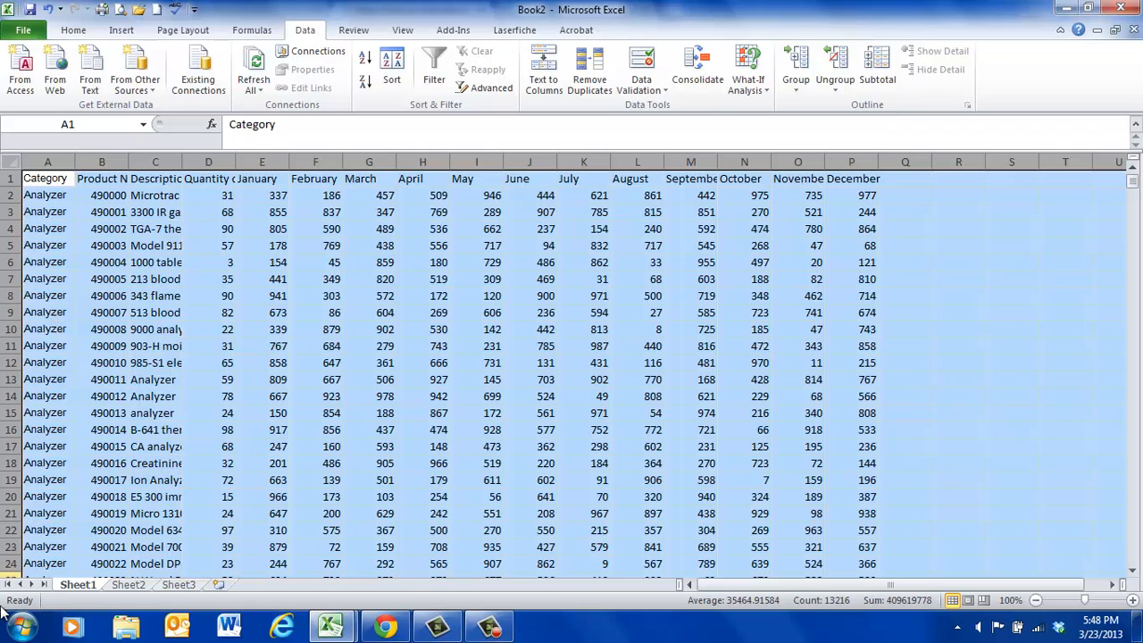
click(129, 585)
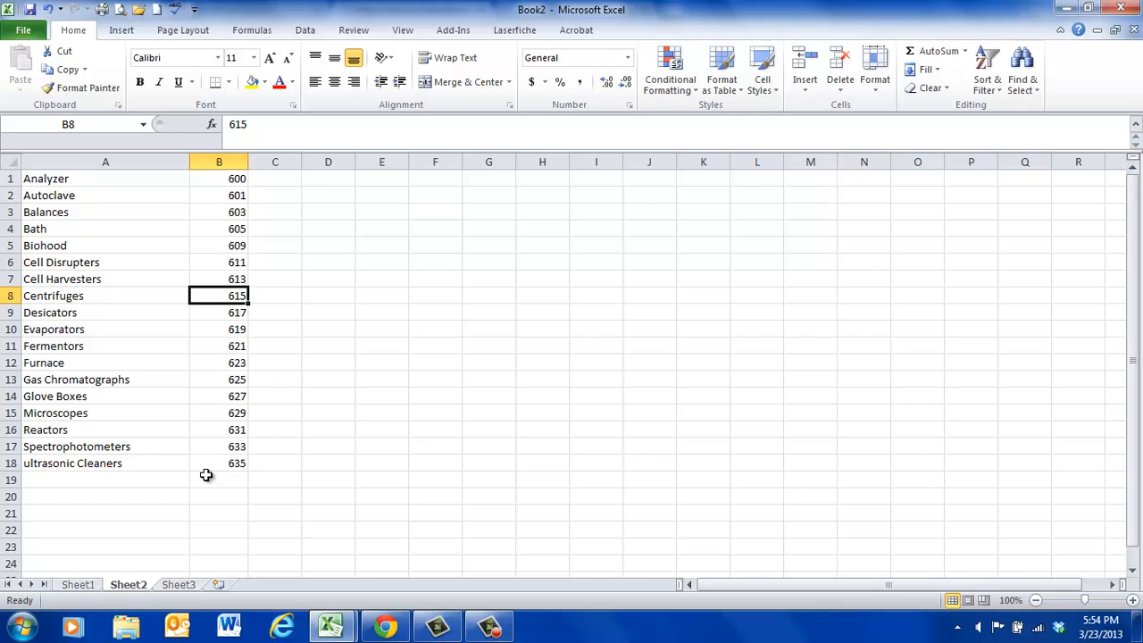
click(76, 585)
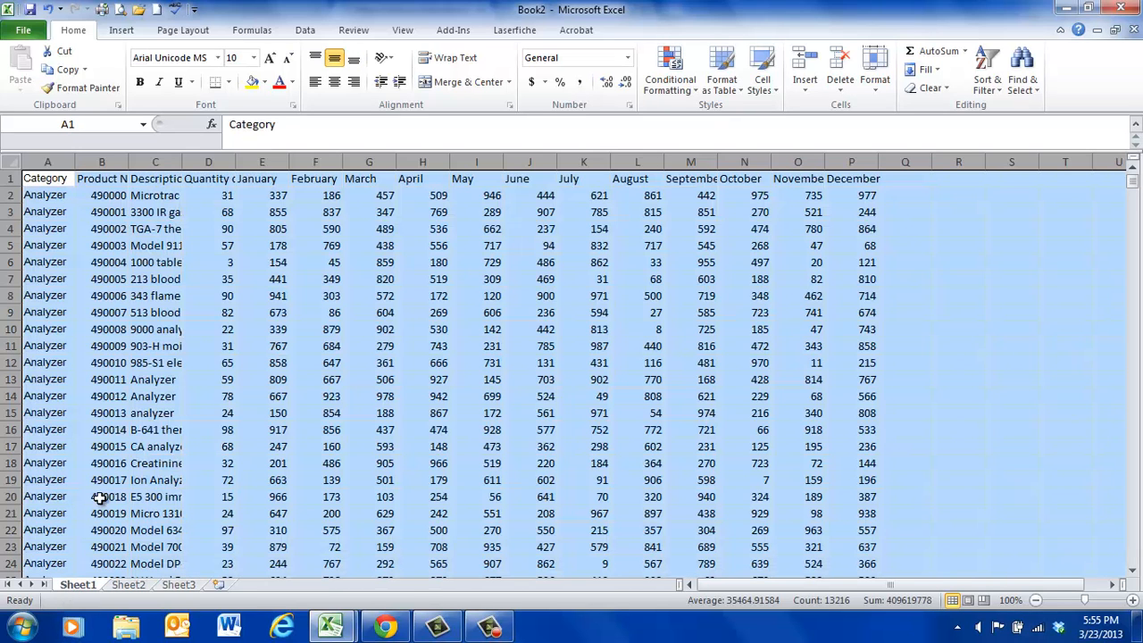
Insert three blank sheet columns between the Category and Product Number columns on Sheet1.
click(81, 220)
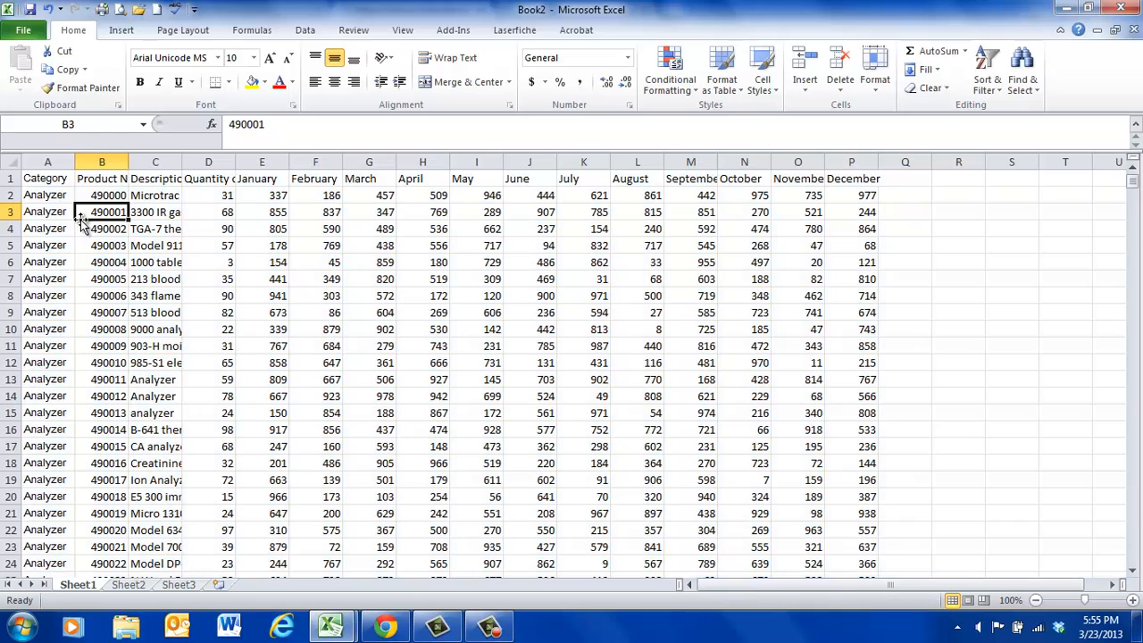
click(100, 161)
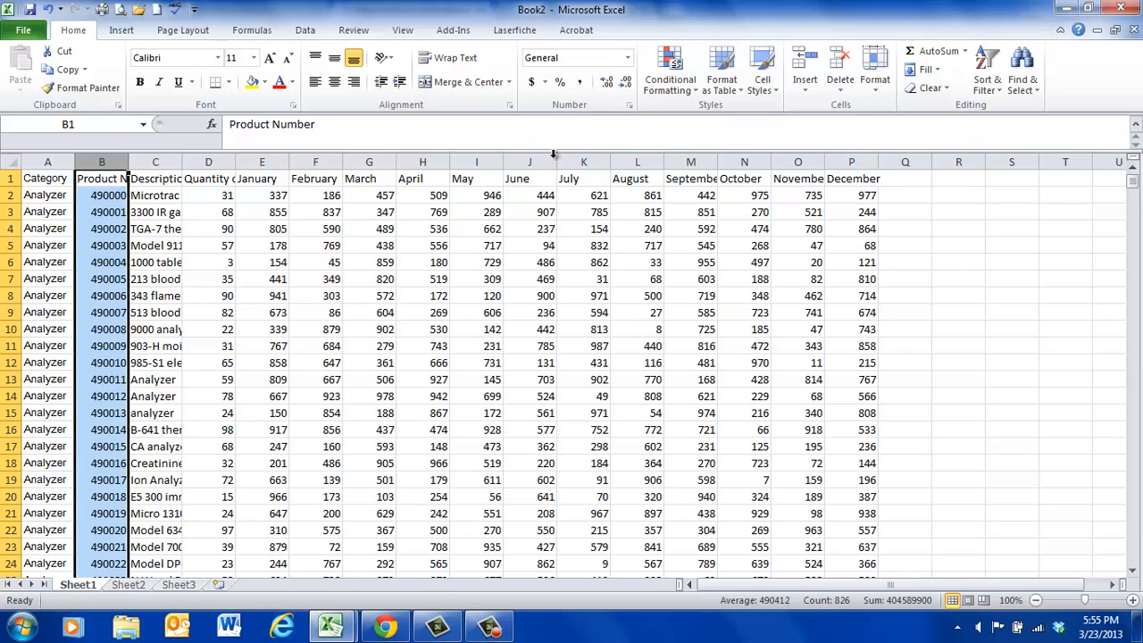
click(804, 89)
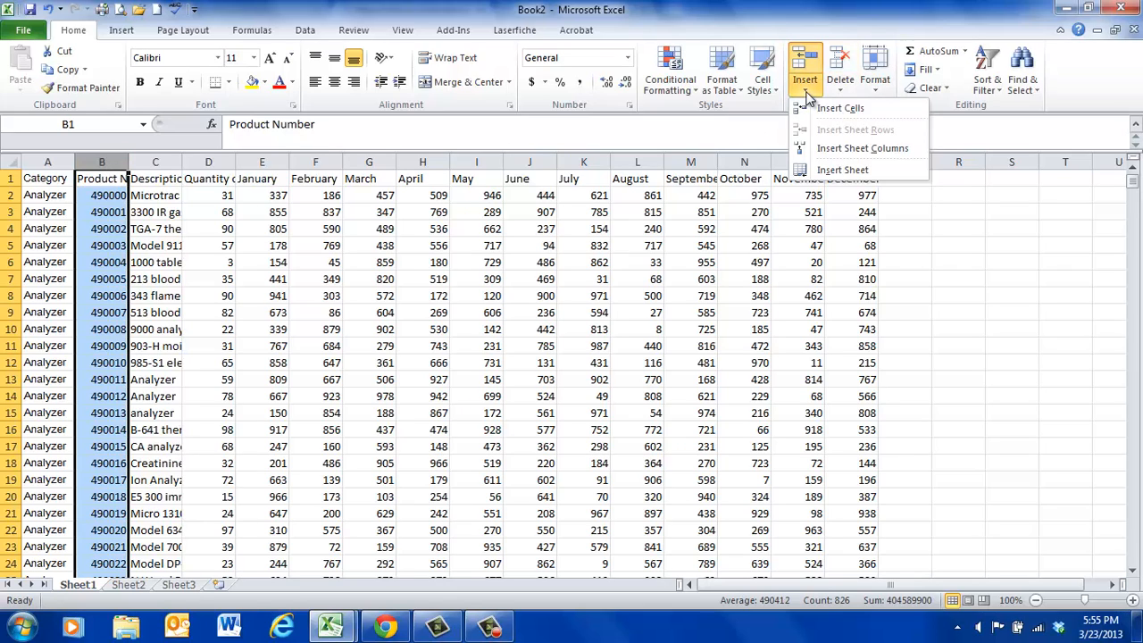
click(853, 148)
click(805, 71)
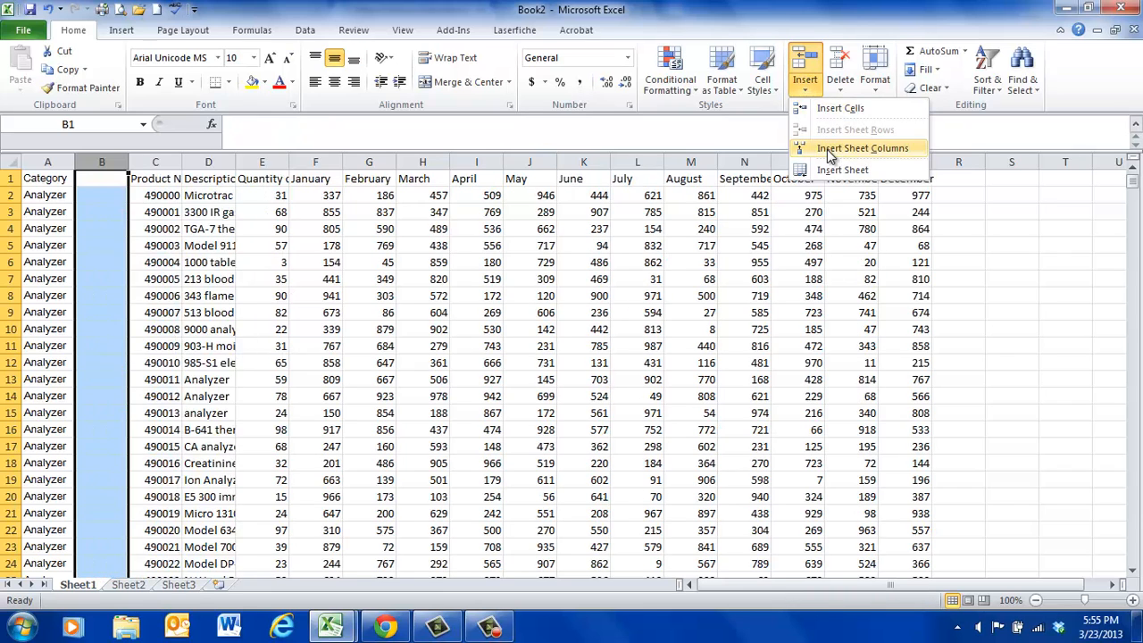
click(853, 148)
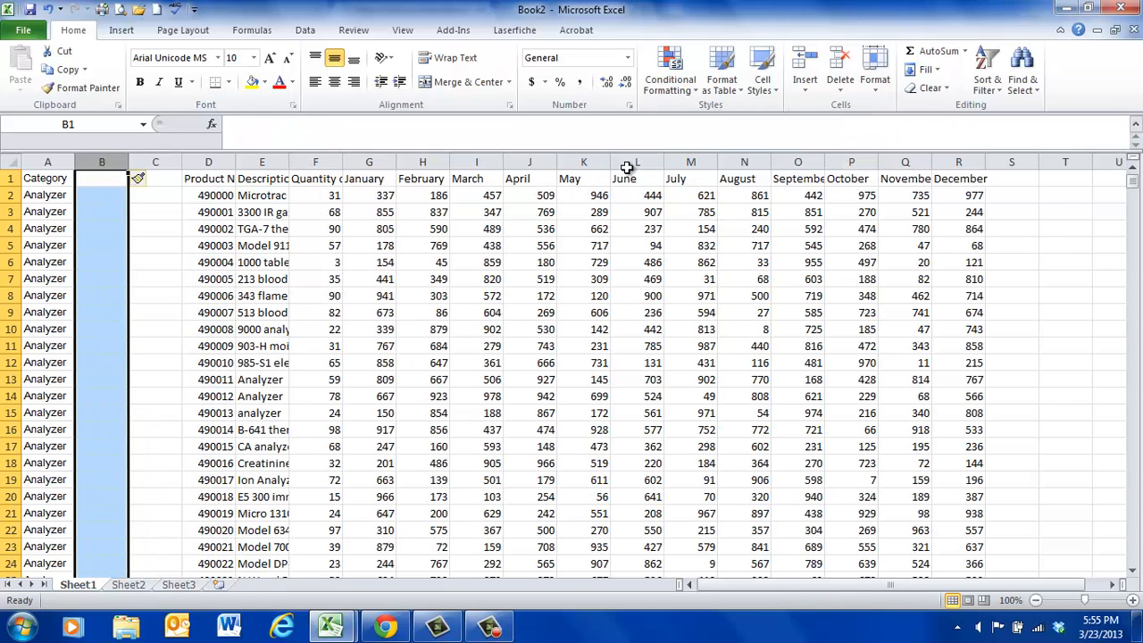
click(806, 89)
click(853, 148)
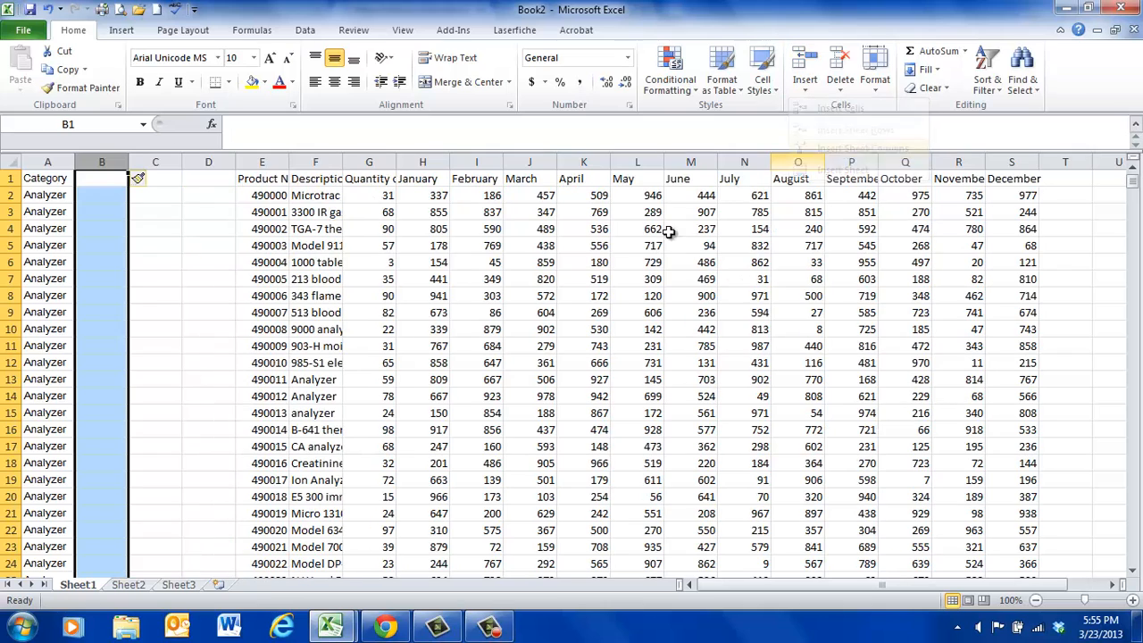
Start a VLOOKUP formula in cell B2 of Sheet1 with the category range A2:A826 as the lookup value.
click(106, 200)
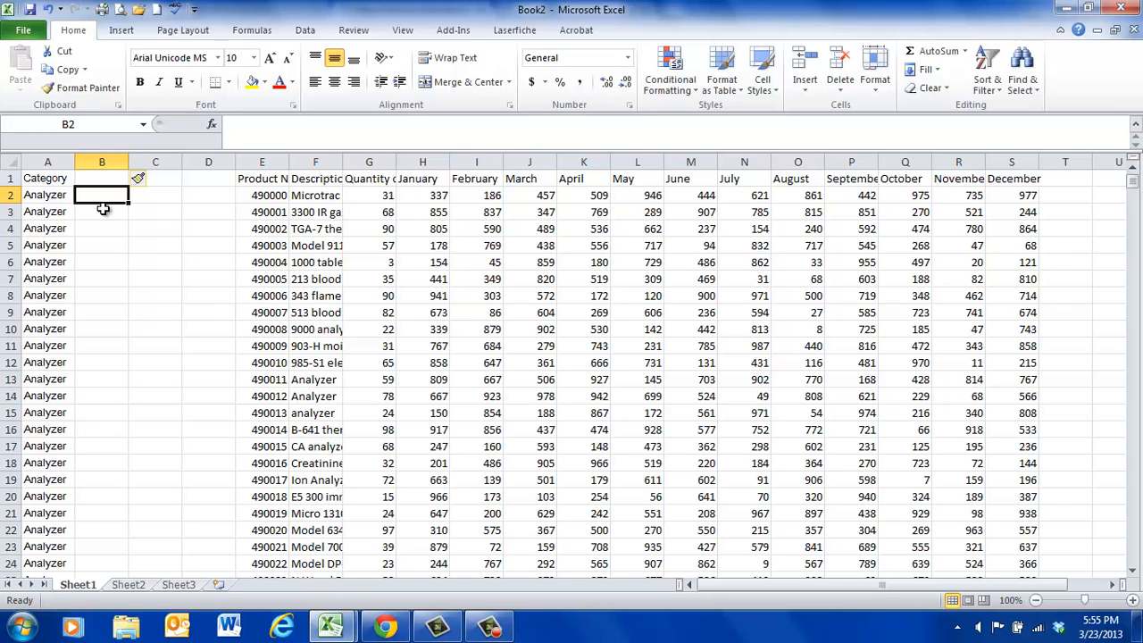
text(=)
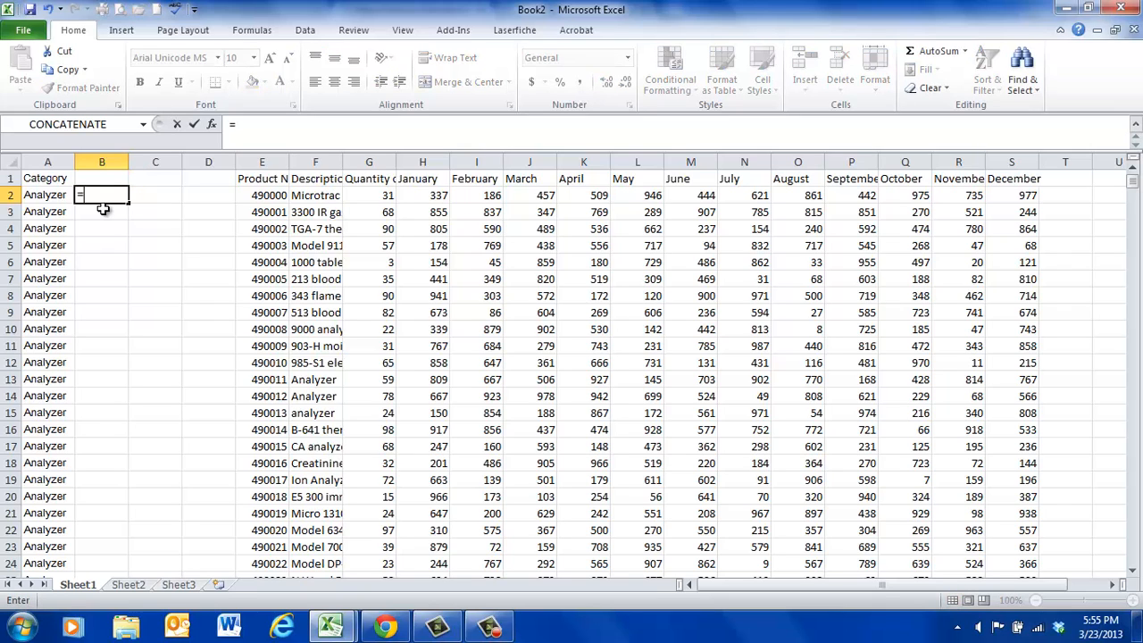
text(vlook)
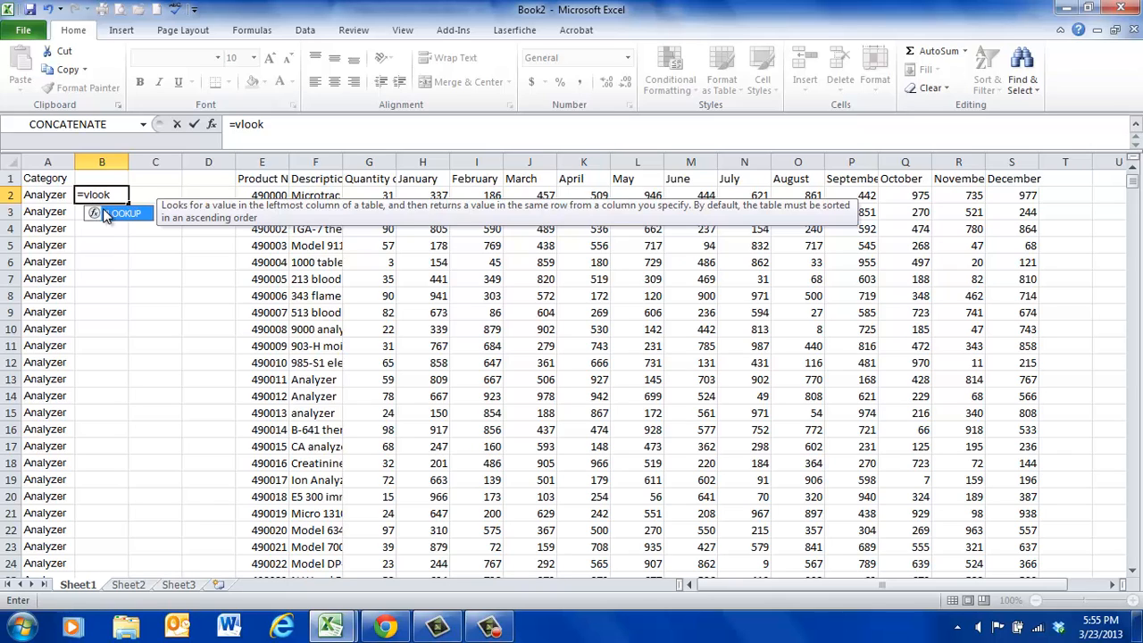
double_click(104, 211)
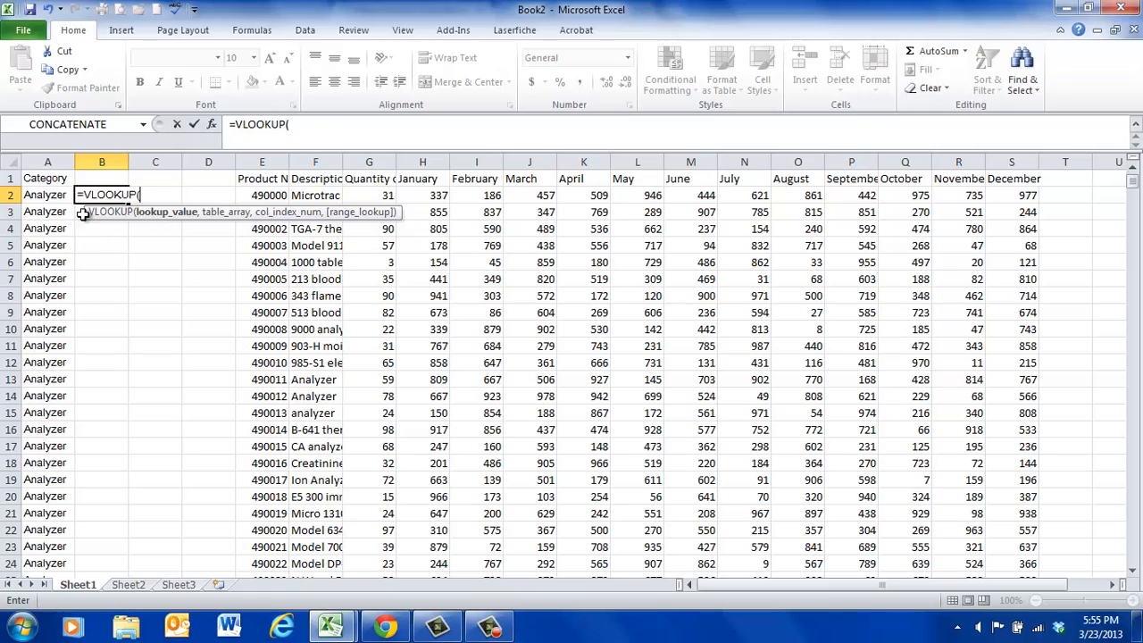
drag(47, 195, 29, 527)
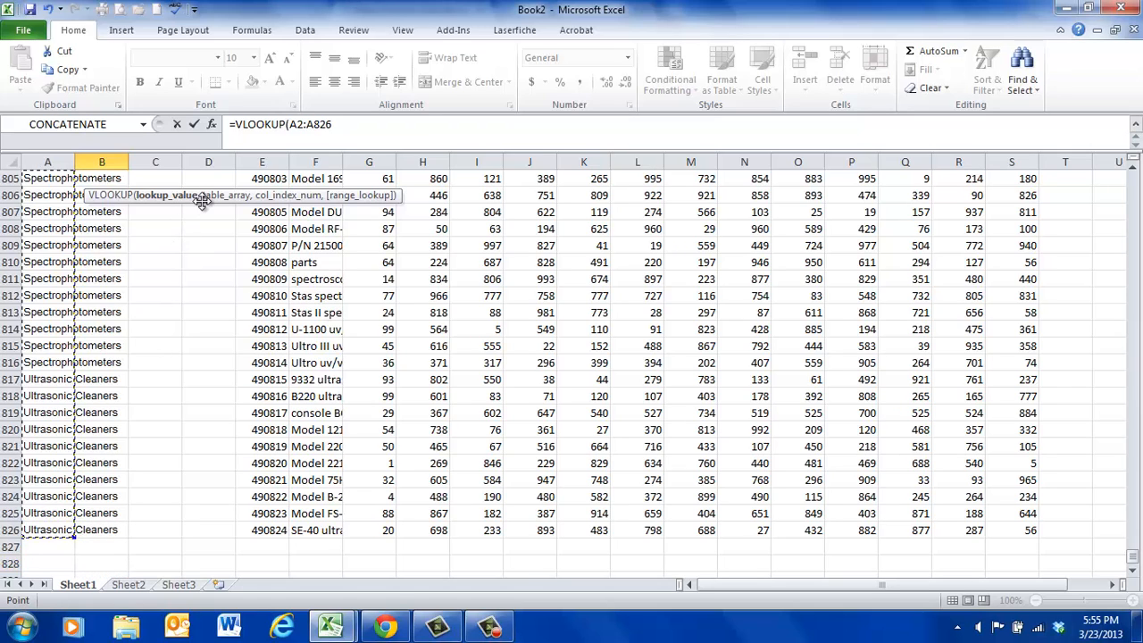
text(,)
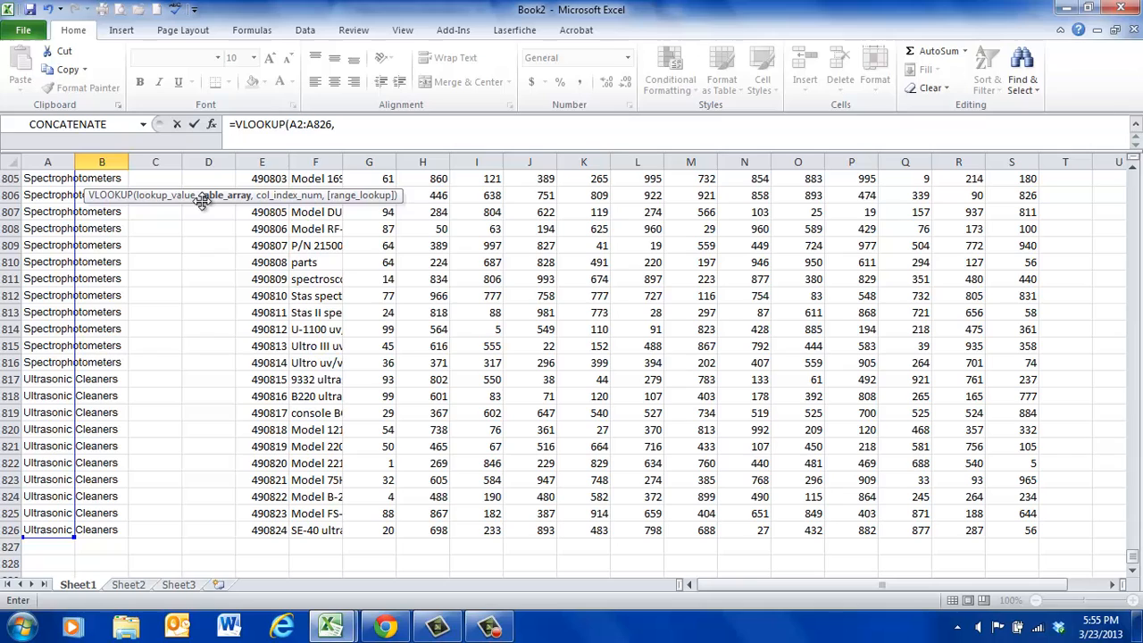
Set the VLOOKUP table array to the category list on Sheet2 as the absolute reference $A$1:$B$18.
click(130, 584)
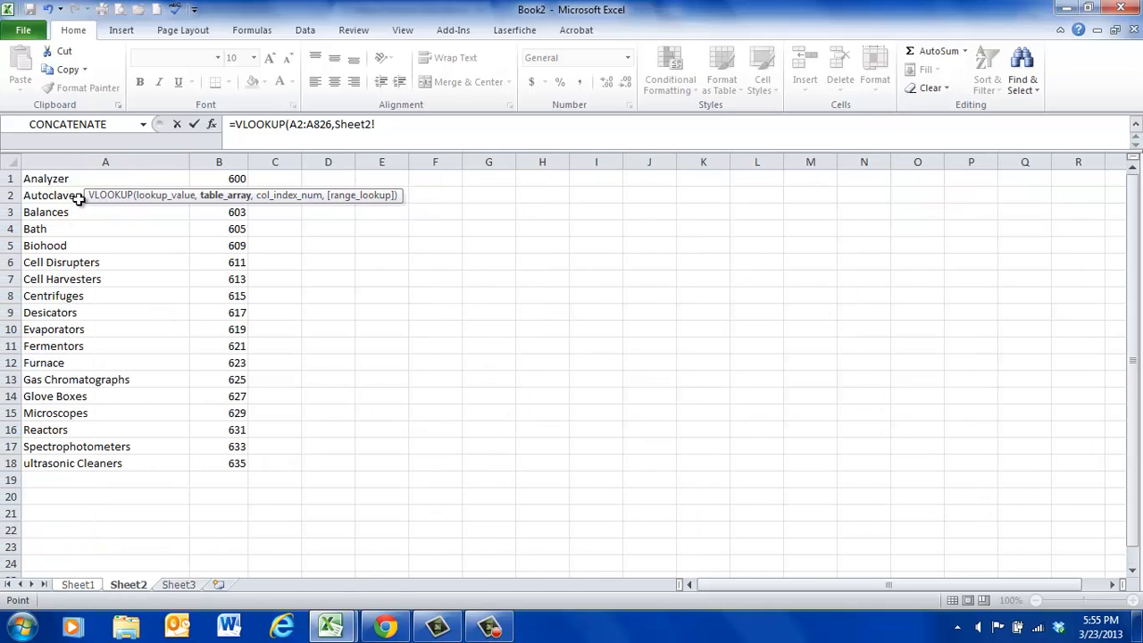
drag(65, 182, 238, 457)
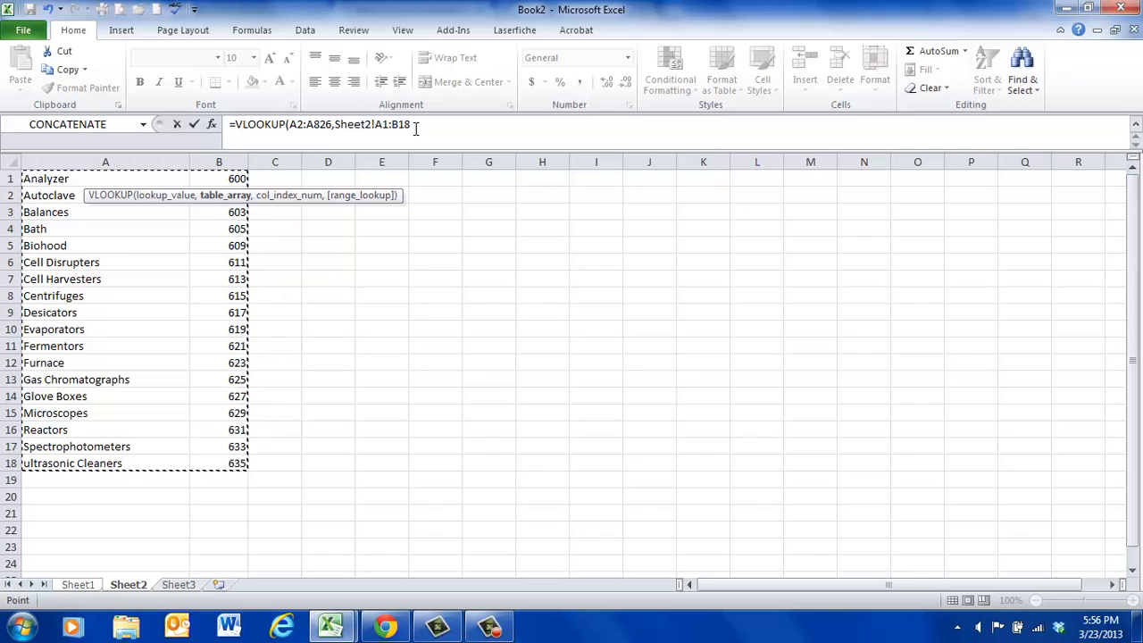
key(F4)
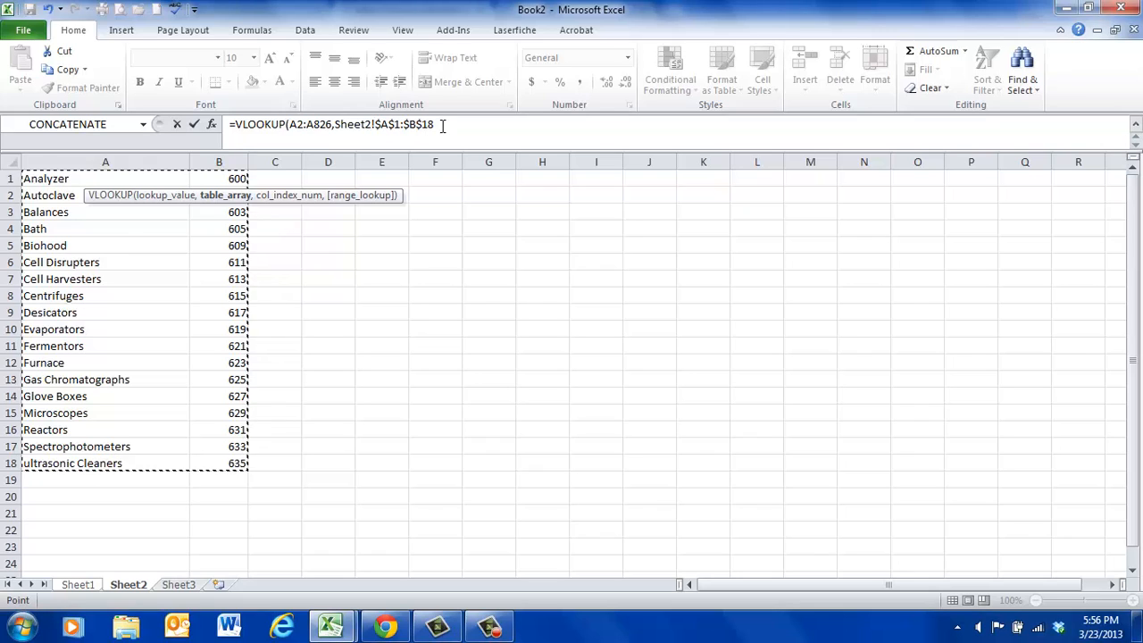
text(,)
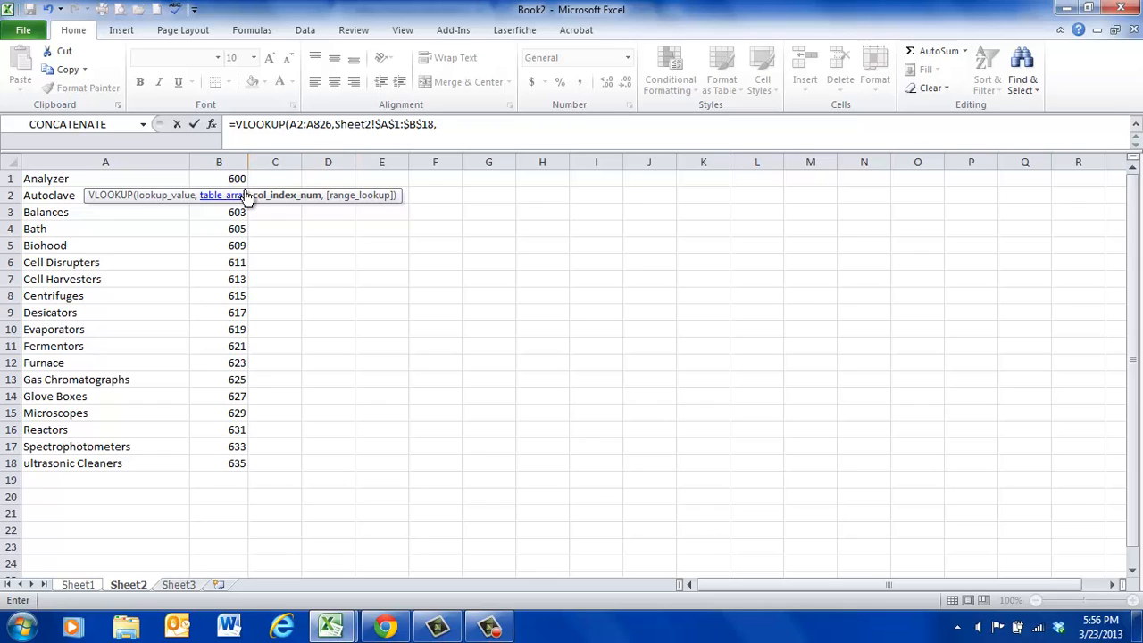
Complete the VLOOKUP with column index 2 and FALSE for an exact match, and fill the formula down column B.
text(2,)
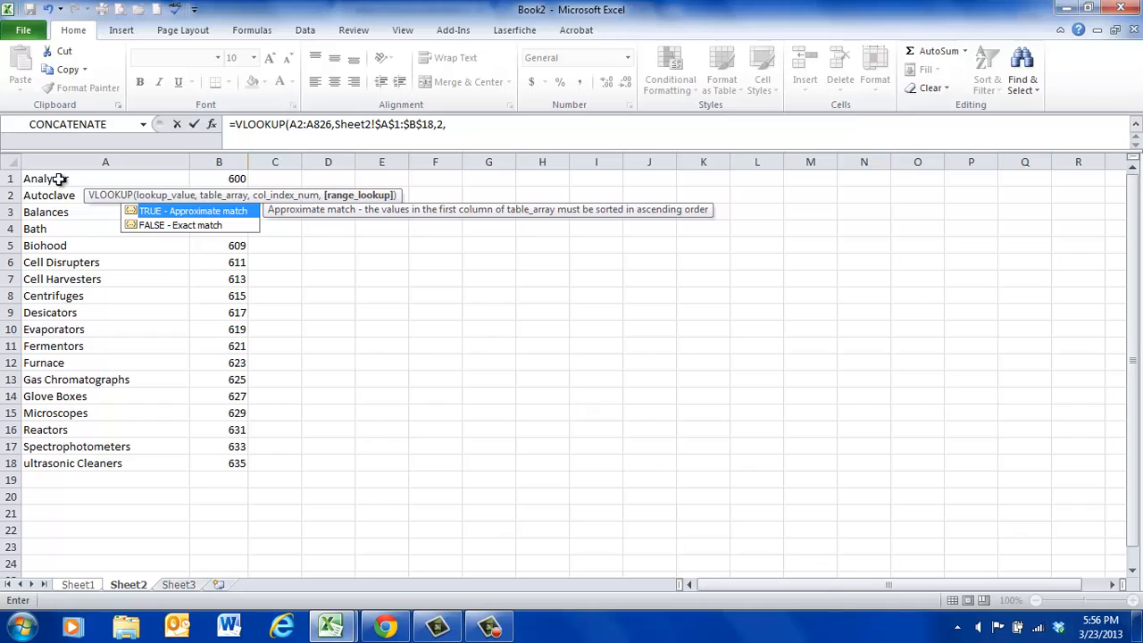
double_click(177, 226)
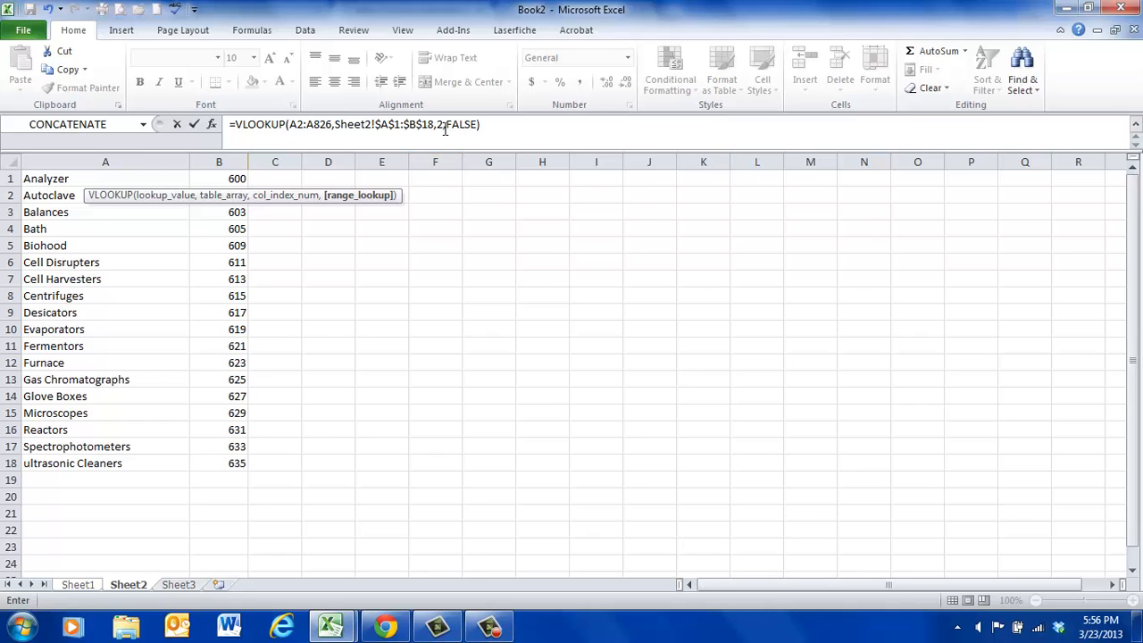
key(Return)
scroll(193, 321, up, 1)
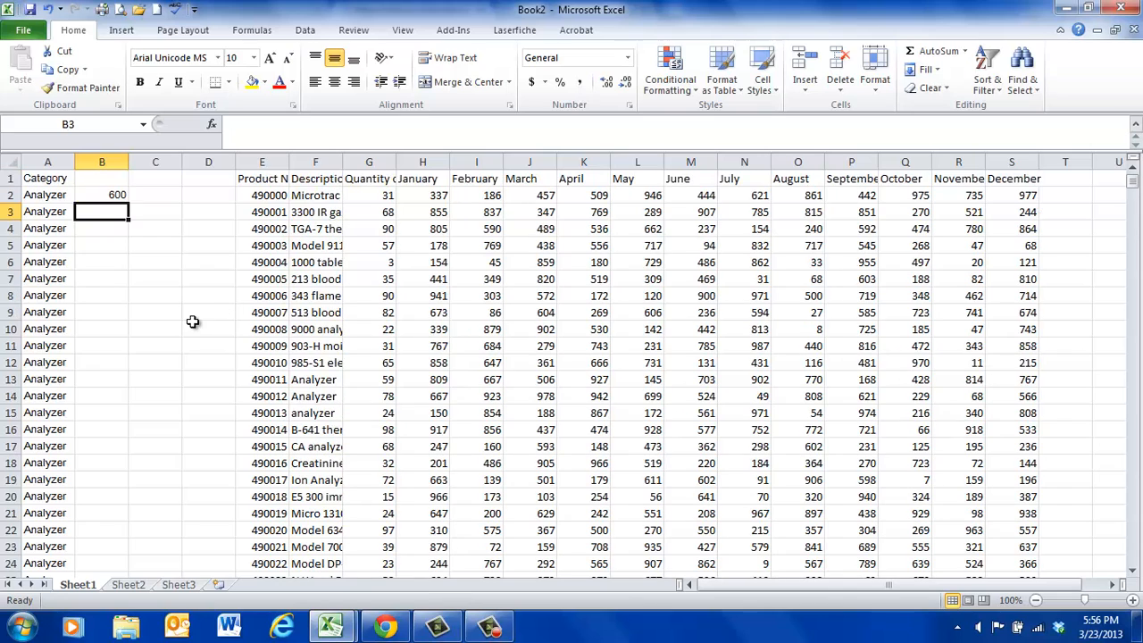
click(109, 197)
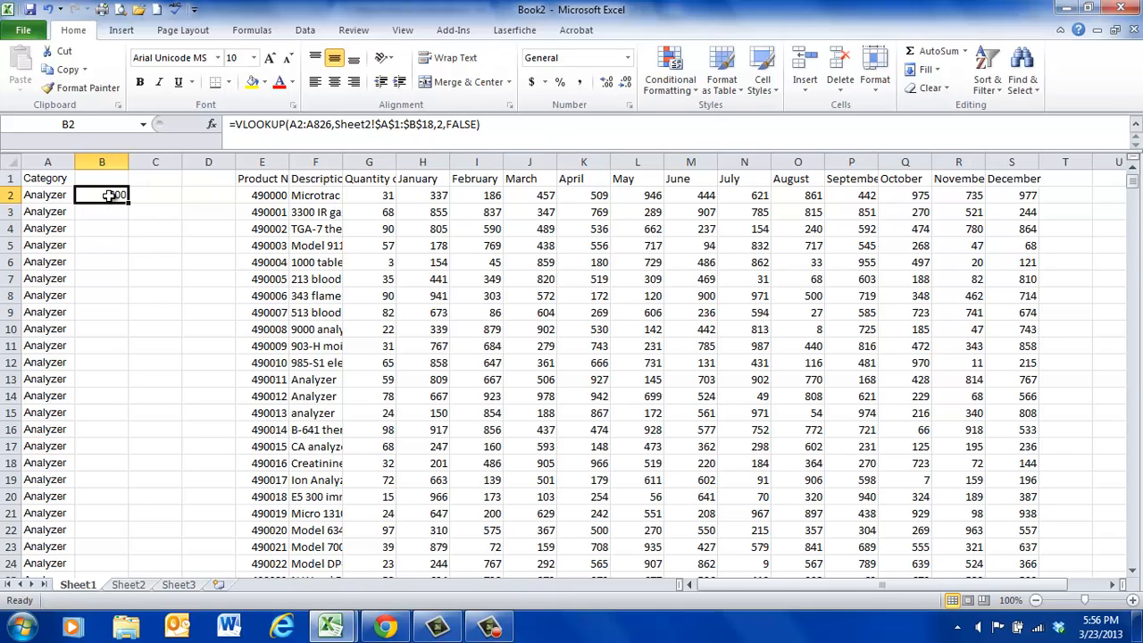
double_click(129, 204)
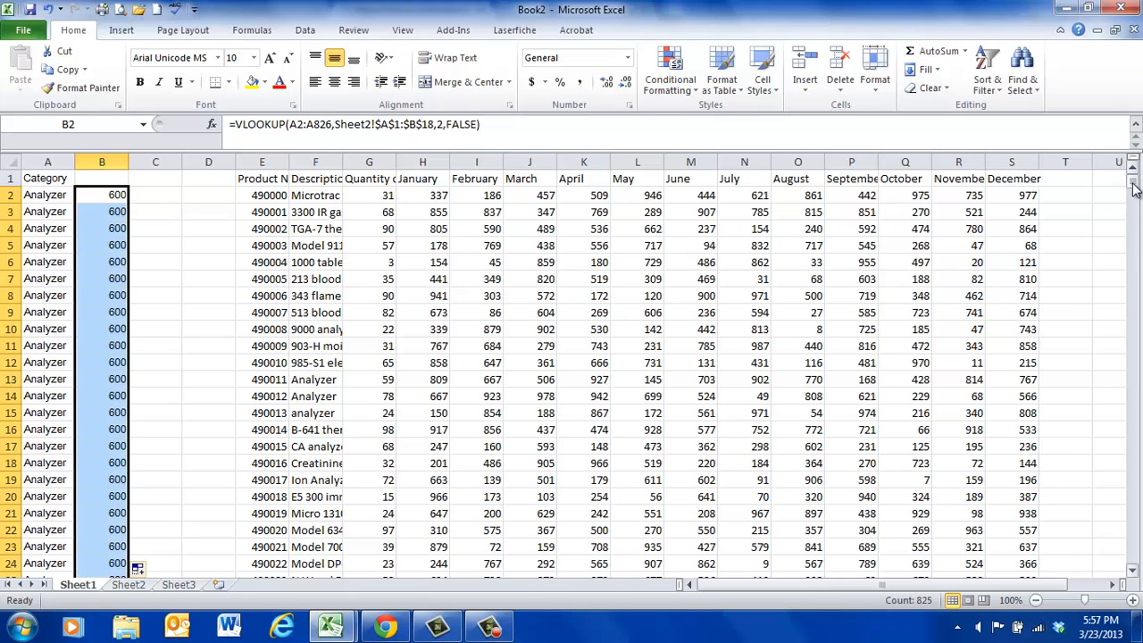
Examine the lookup results in column B through the last record for categories that return no code.
drag(1133, 187, 1126, 466)
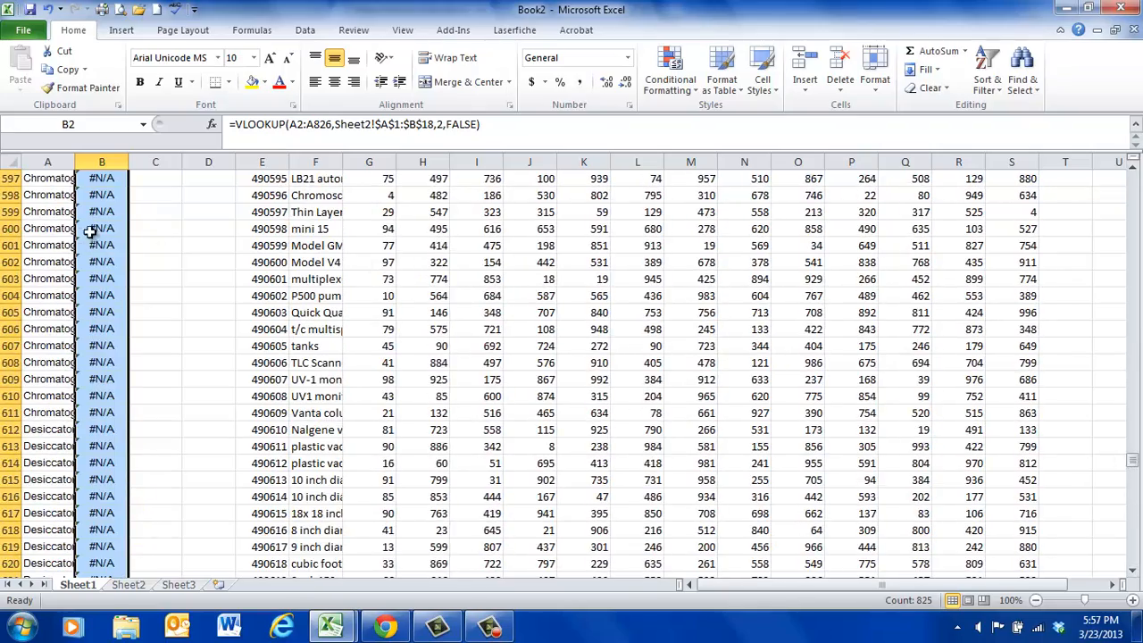
scroll(219, 304, up, 9)
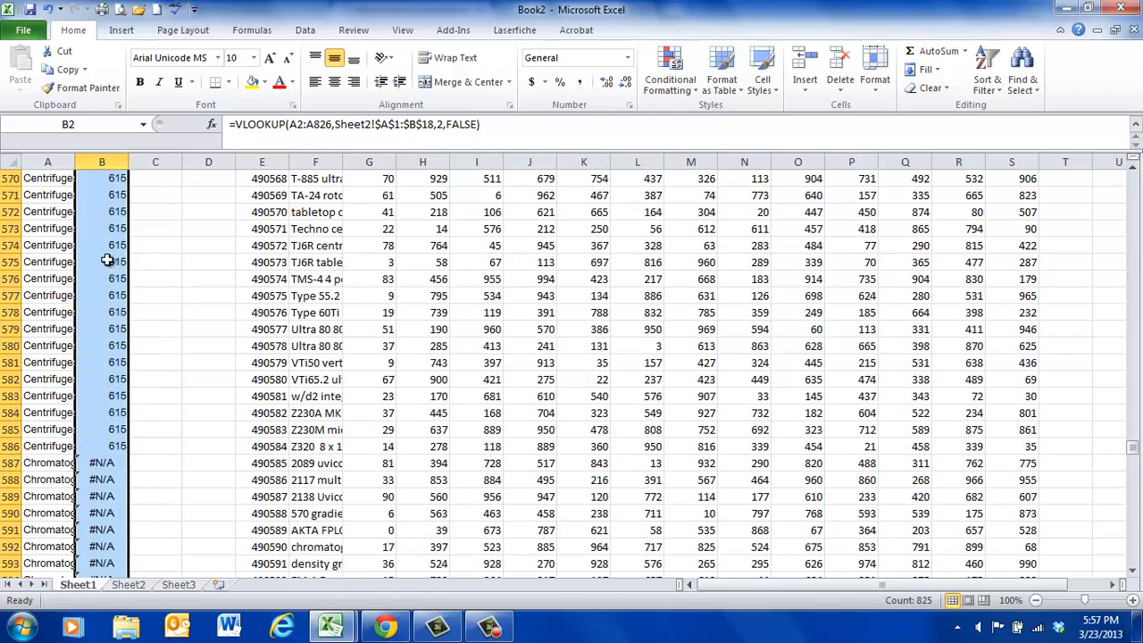
scroll(161, 463, down, 1)
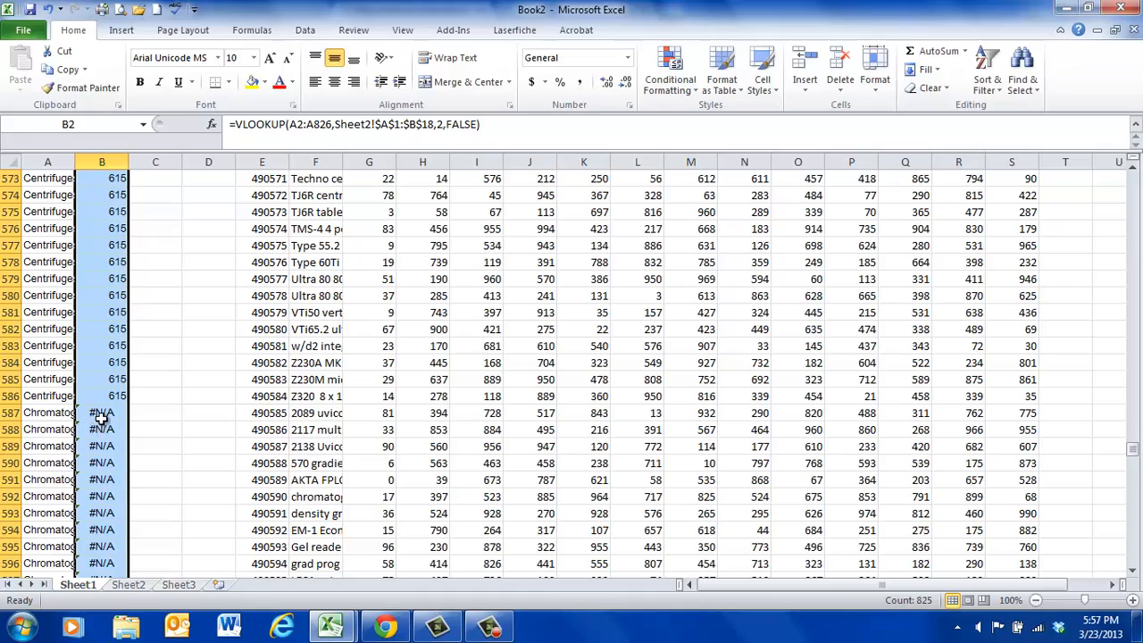
scroll(97, 419, down, 14)
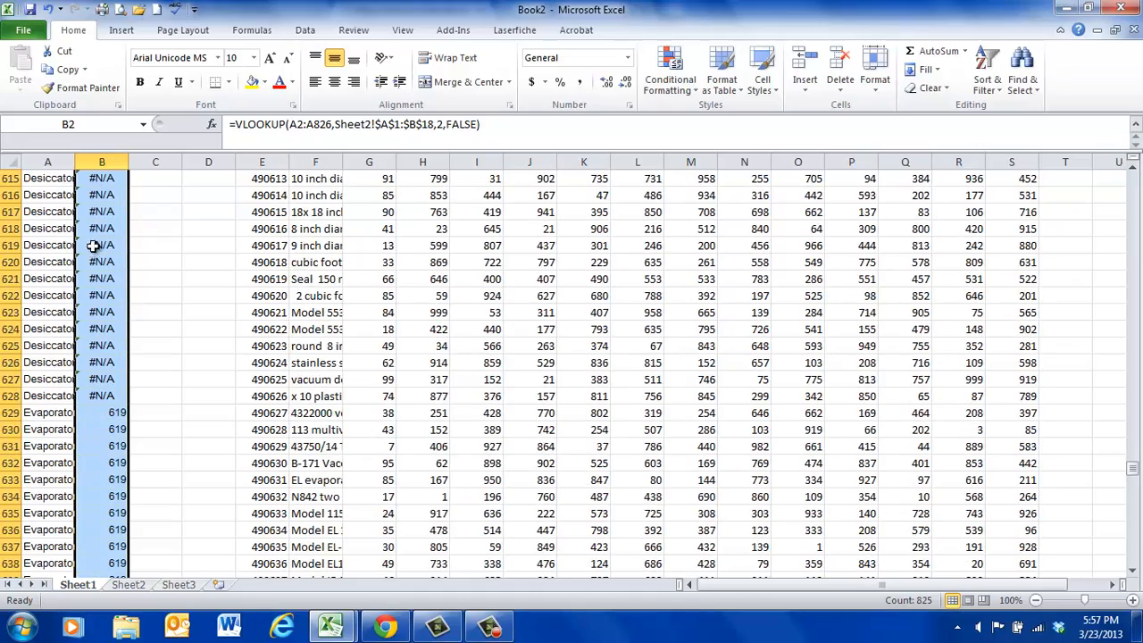
scroll(163, 387, down, 13)
scroll(139, 318, down, 20)
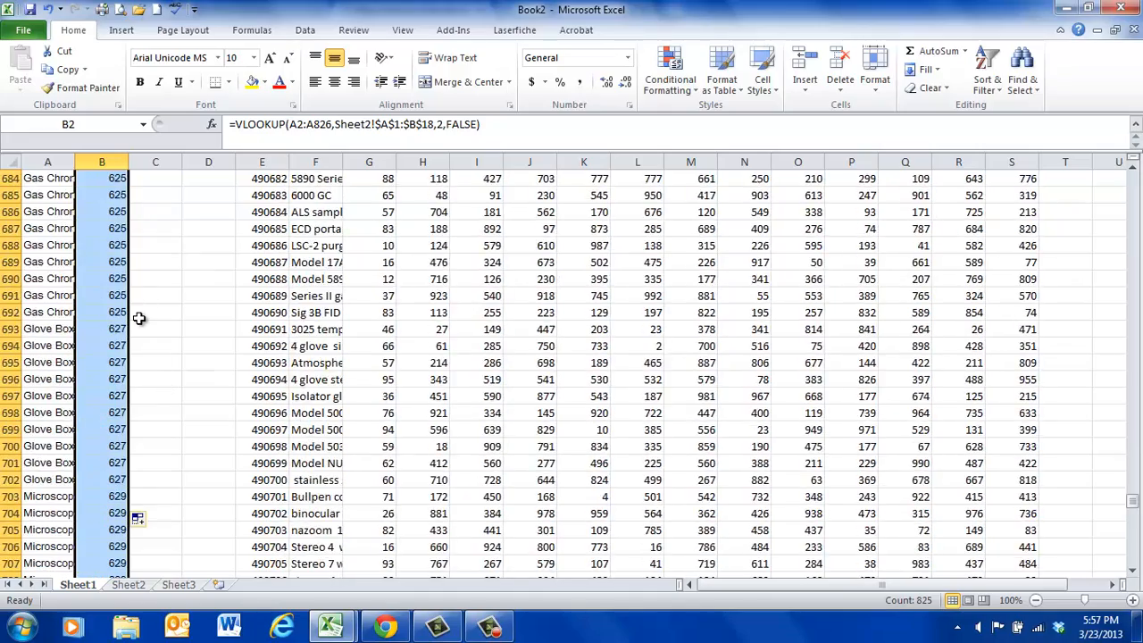
scroll(123, 280, down, 10)
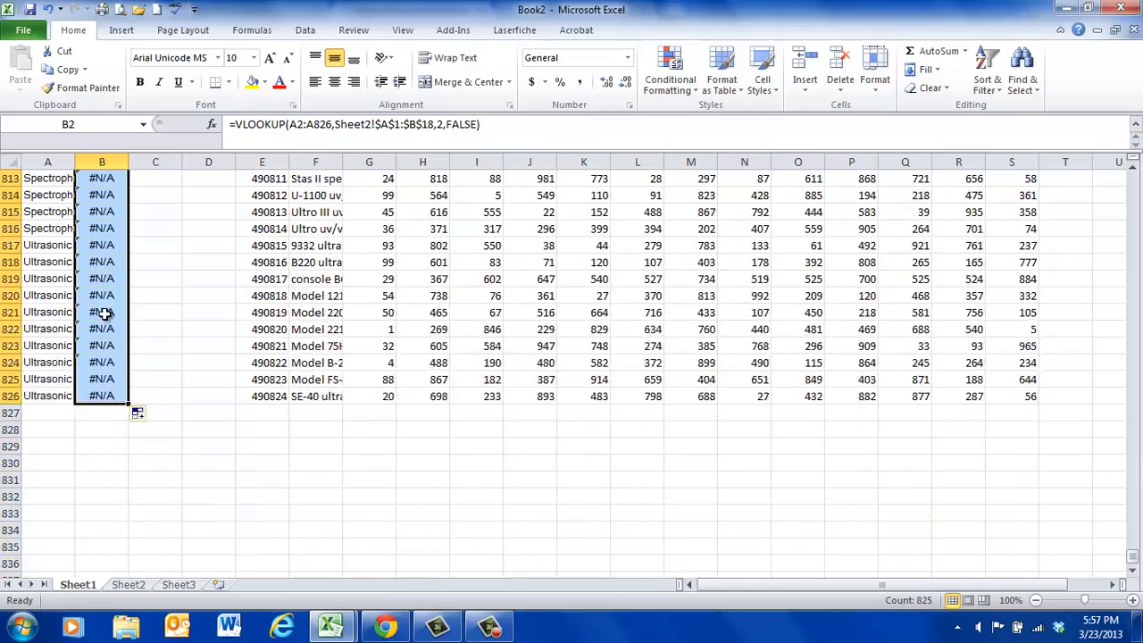
scroll(104, 312, up, 19)
scroll(104, 311, up, 20)
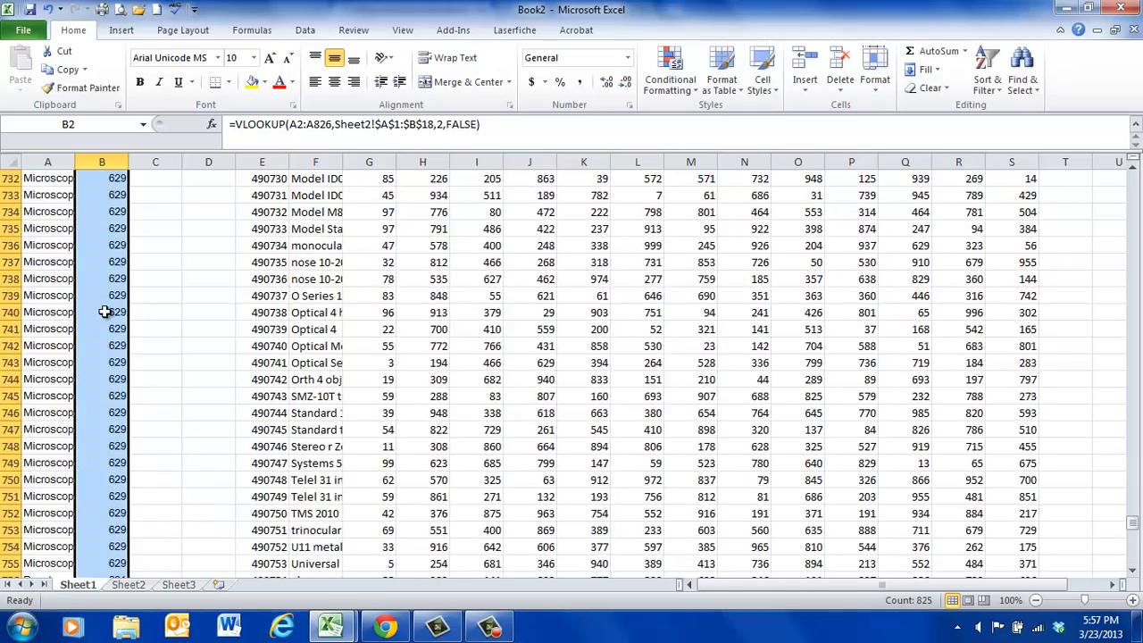
scroll(105, 311, up, 20)
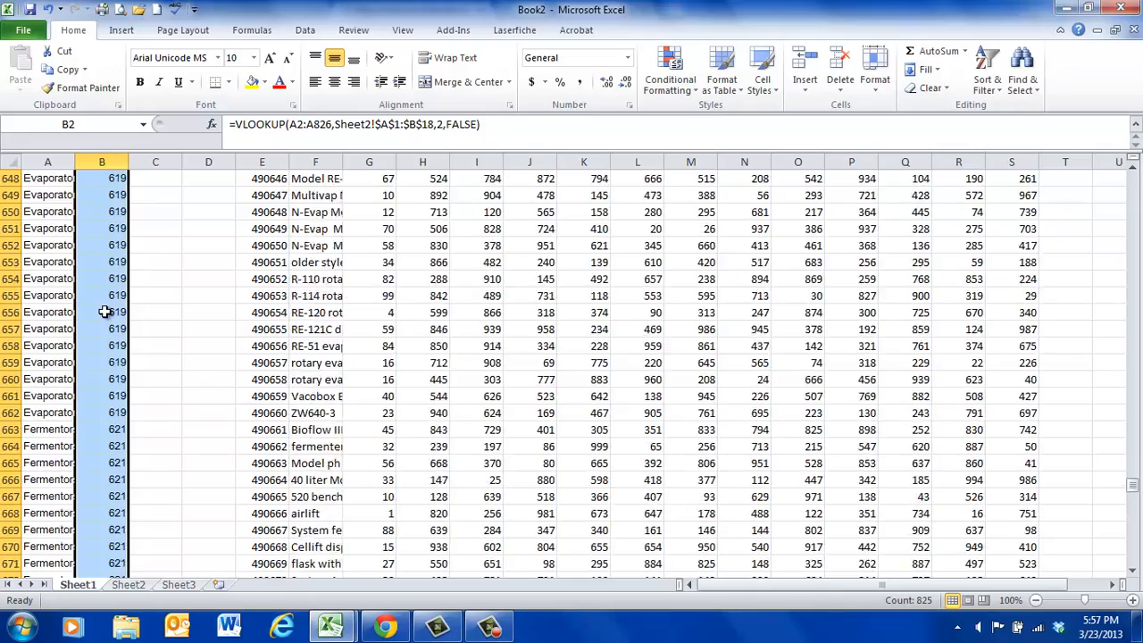
scroll(105, 311, up, 7)
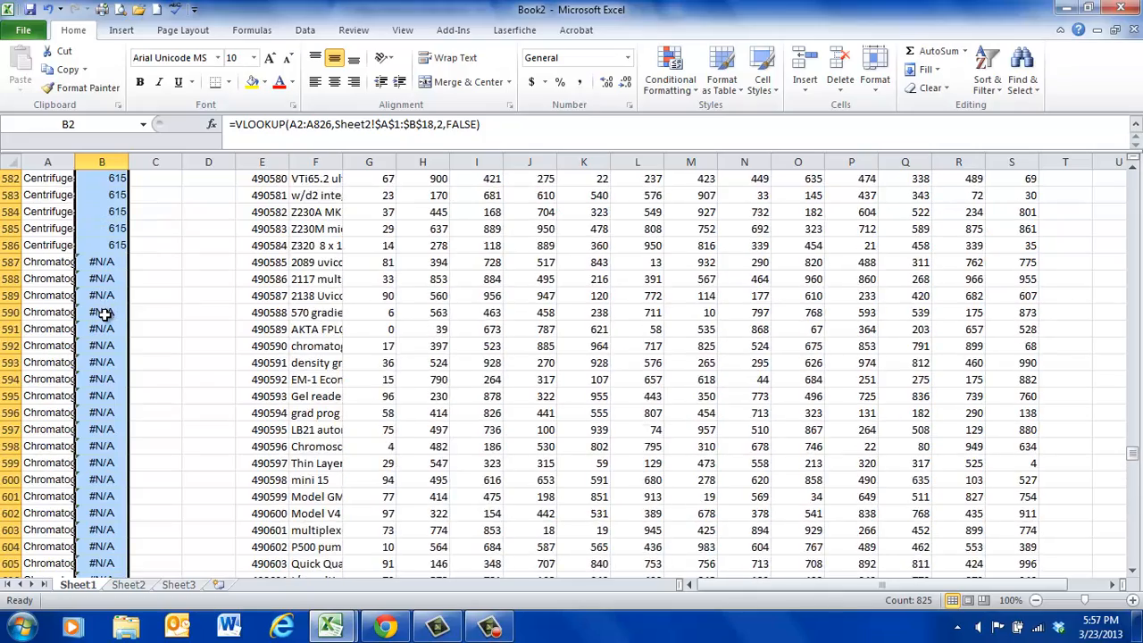
Fit column A of Sheet1 to its full category names and compare them with the category list on Sheet2.
double_click(76, 156)
scroll(161, 401, down, 2)
scroll(161, 401, up, 2)
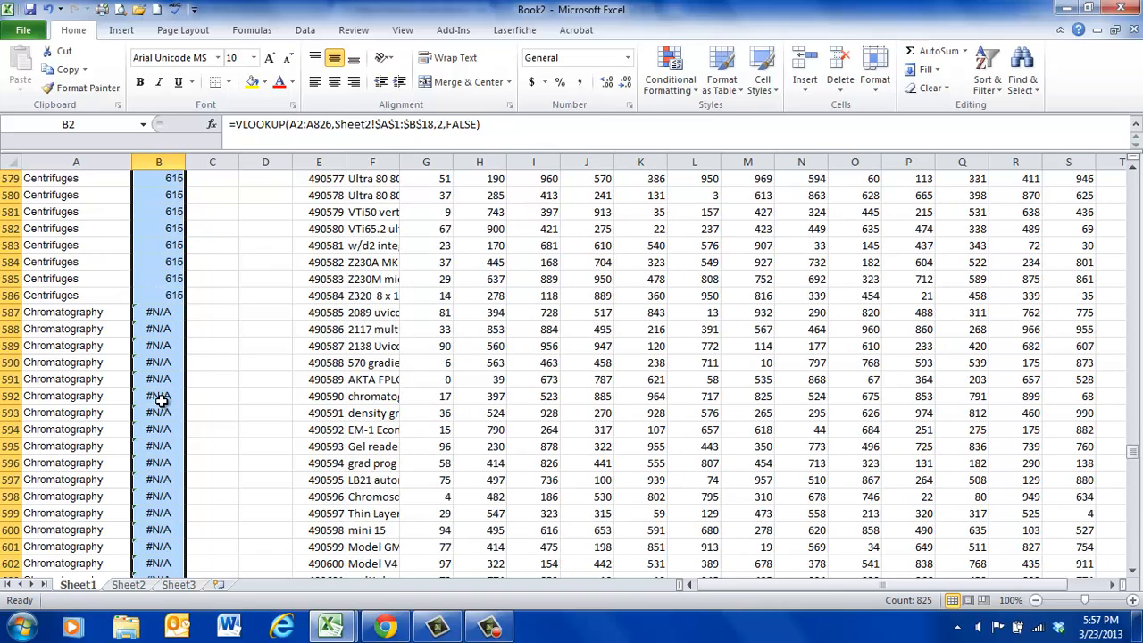
scroll(94, 548, up, 1)
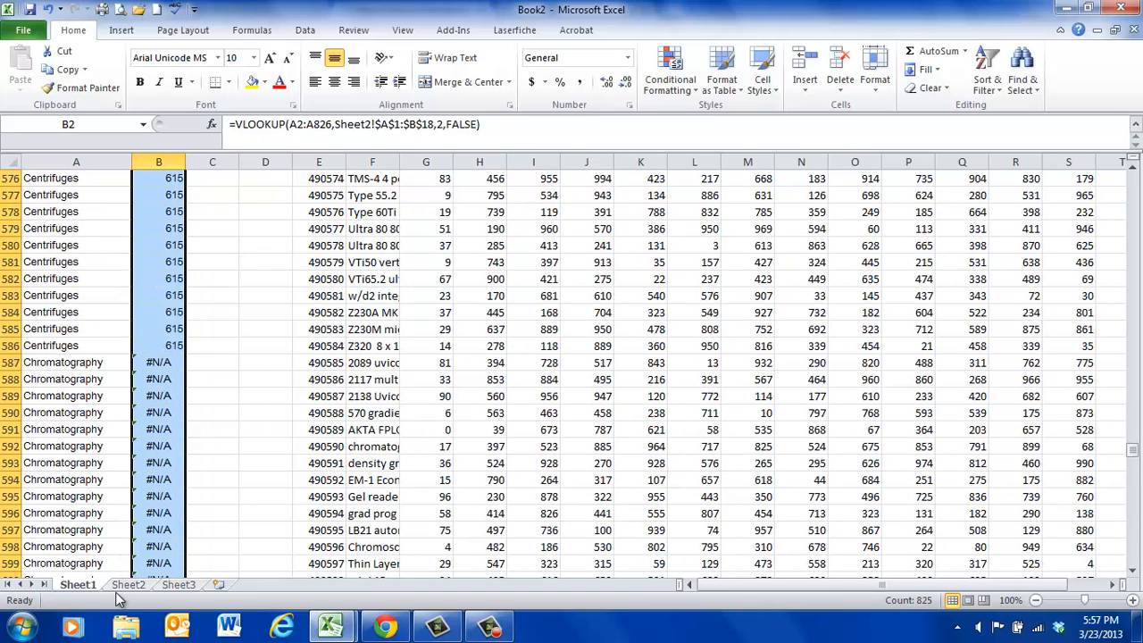
click(128, 586)
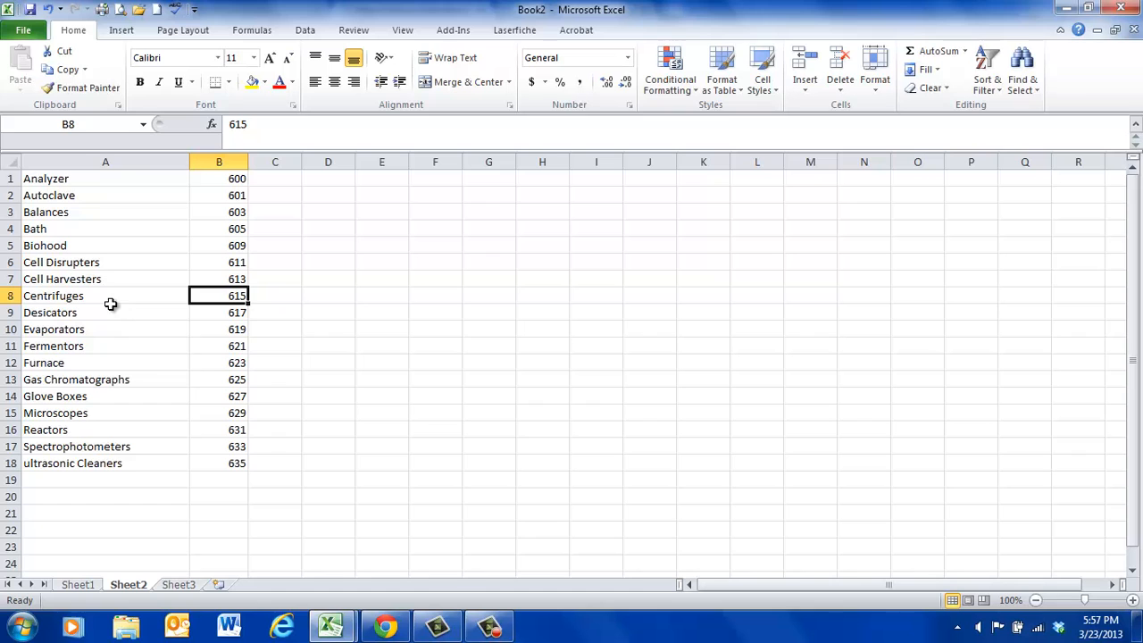
click(79, 585)
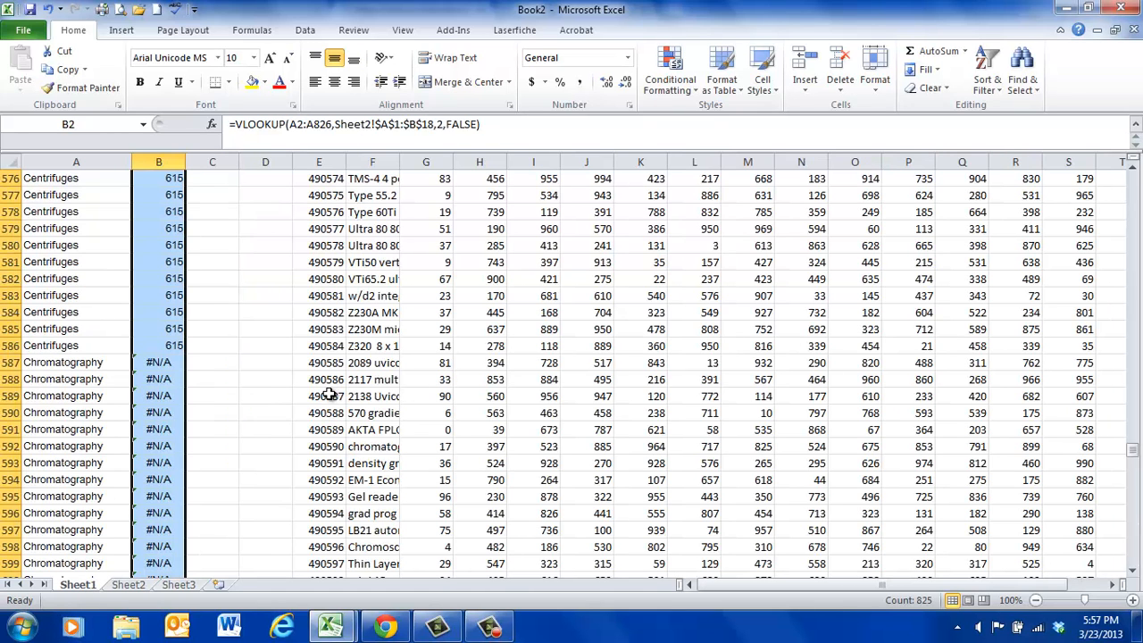
Copy the Chromatography category from cell A587 and check the Sheet1 categories against the list on Sheet2.
click(64, 364)
right_click(64, 364)
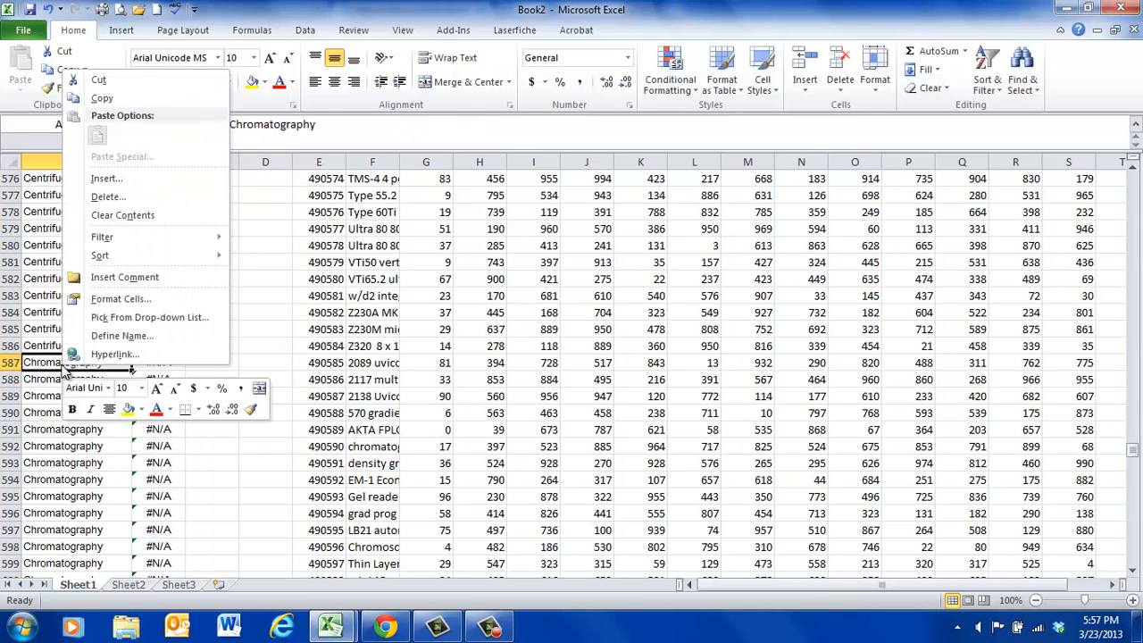
click(104, 100)
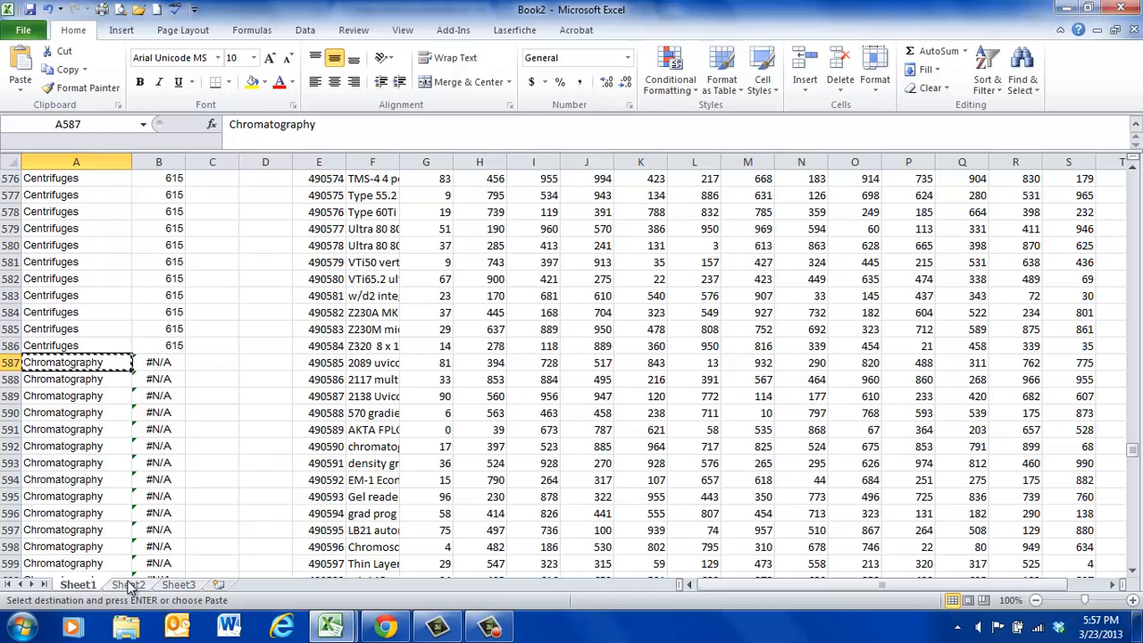
click(128, 585)
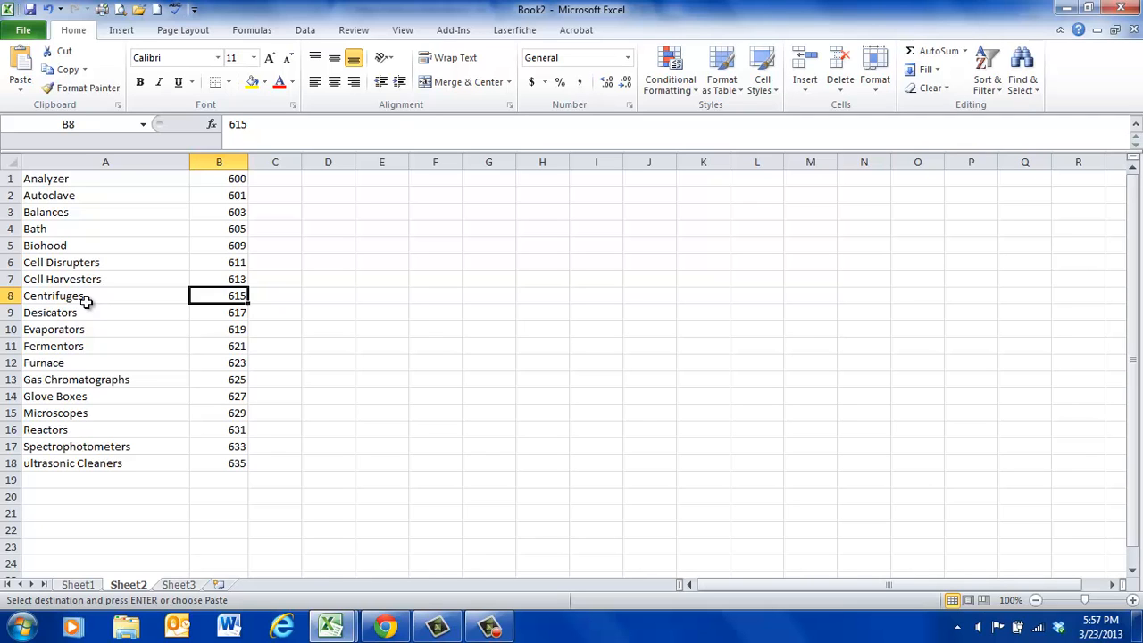
click(78, 585)
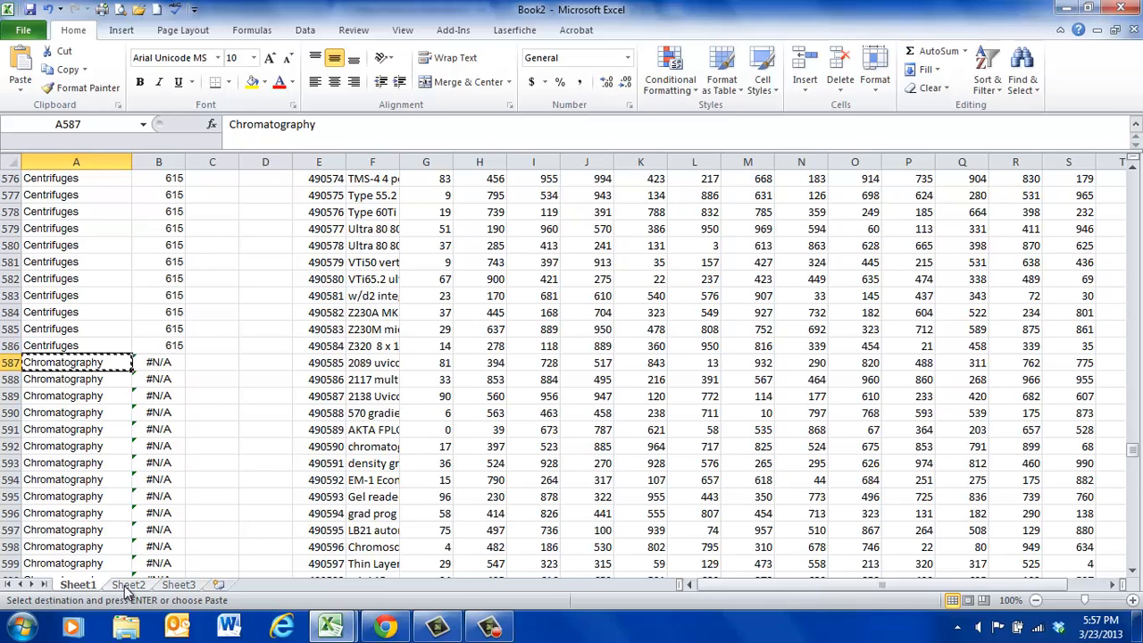
click(129, 586)
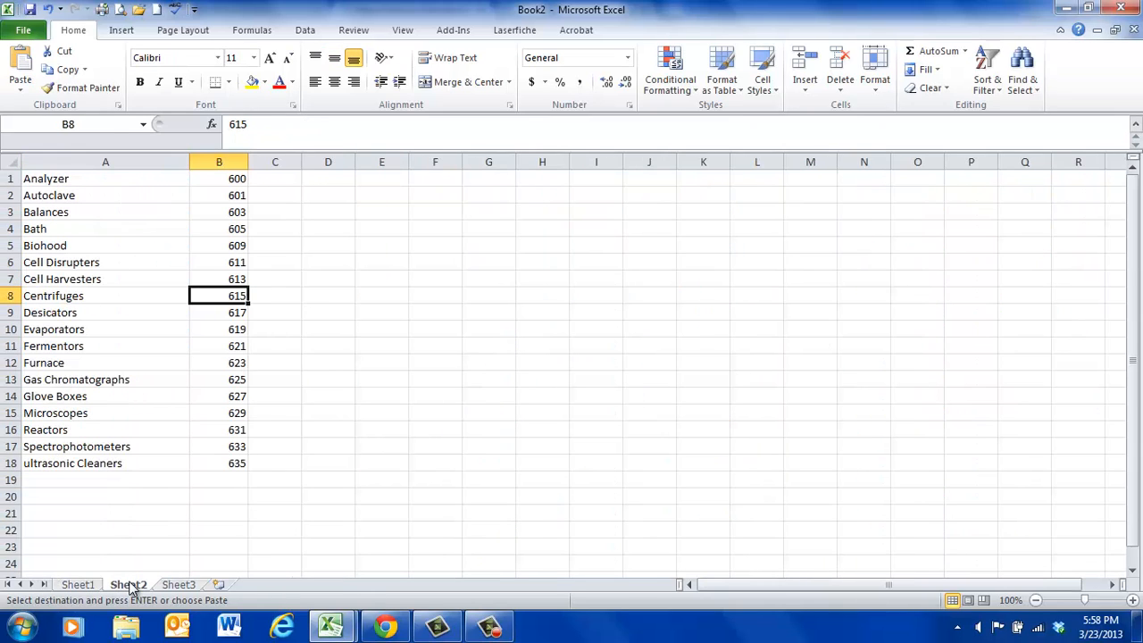
click(75, 586)
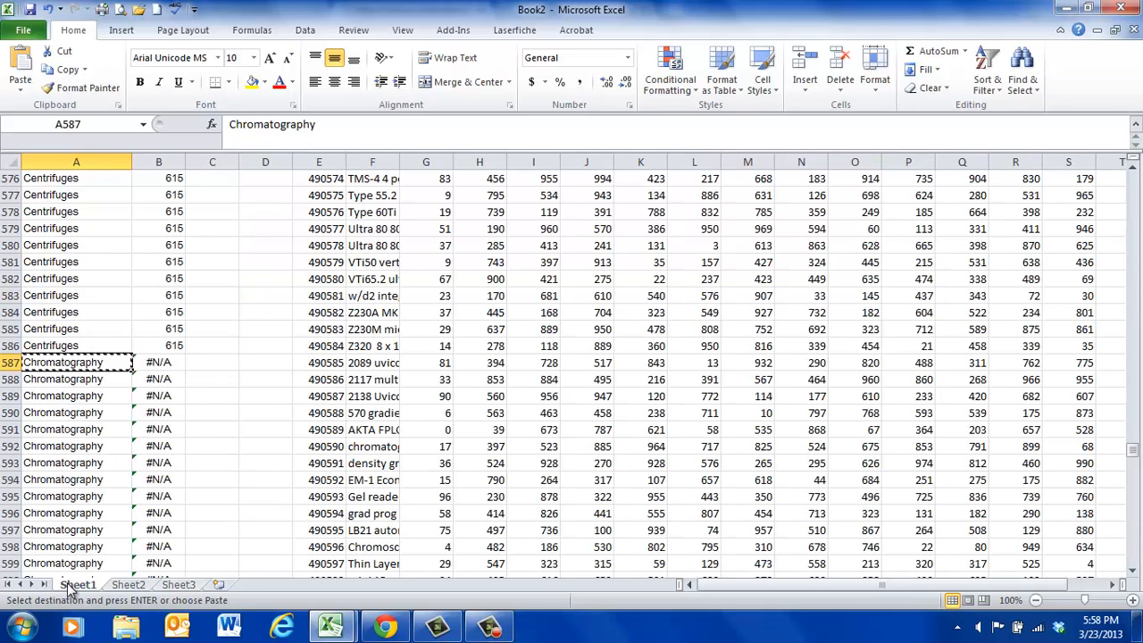
click(134, 586)
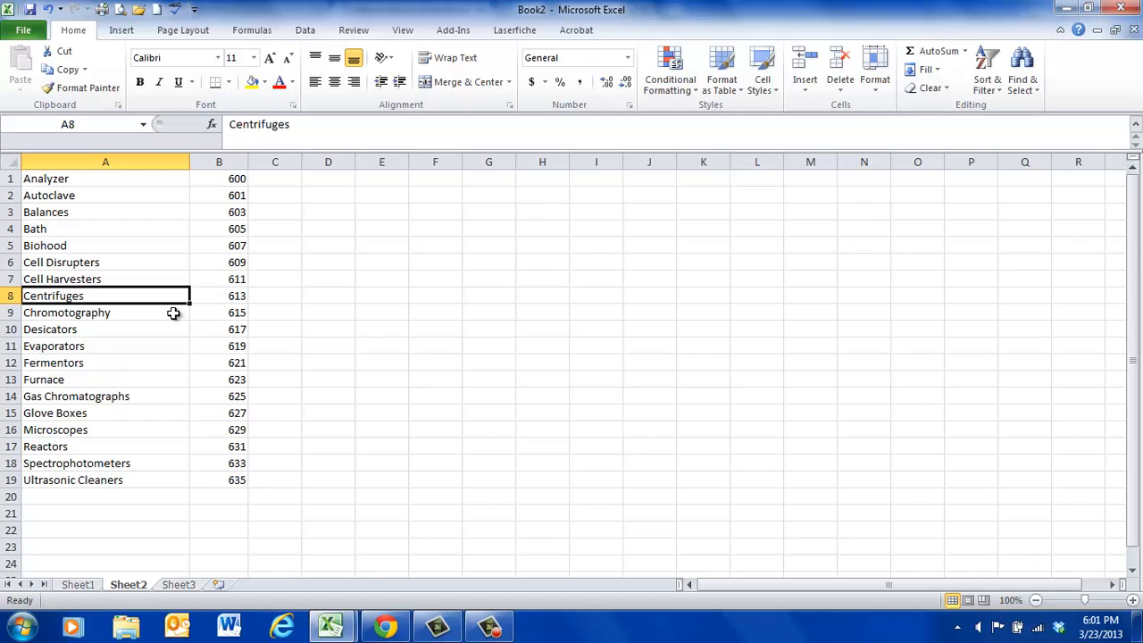
Find the first Spectrophotometers record without a code on Sheet1 and copy its category from cell A771.
click(77, 585)
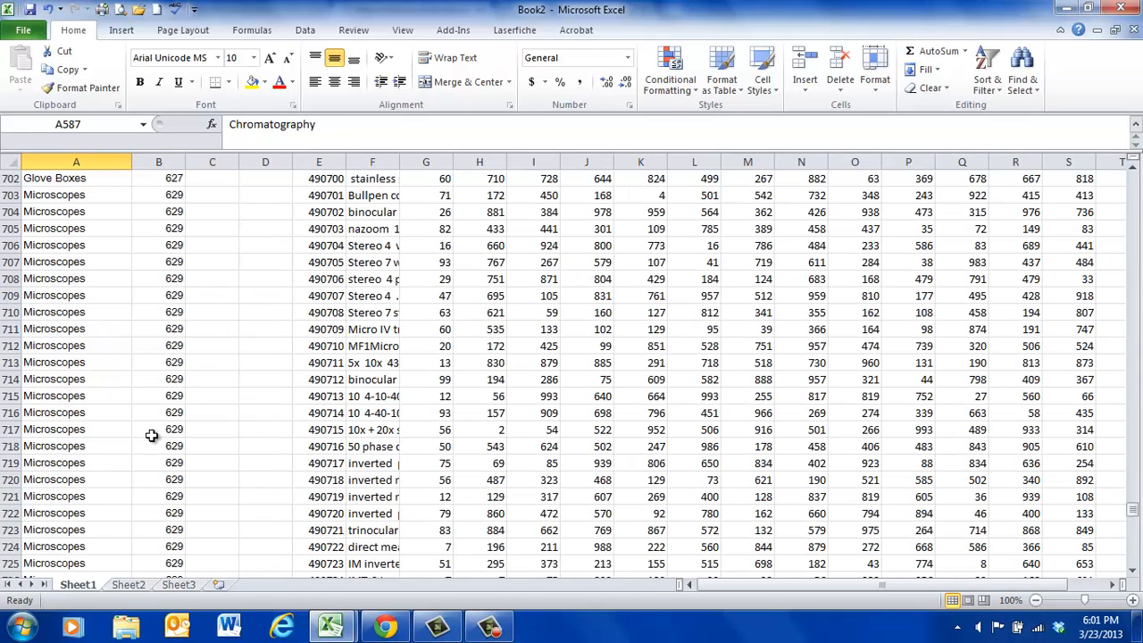
scroll(165, 428, up, 8)
scroll(165, 429, down, 8)
scroll(165, 429, down, 20)
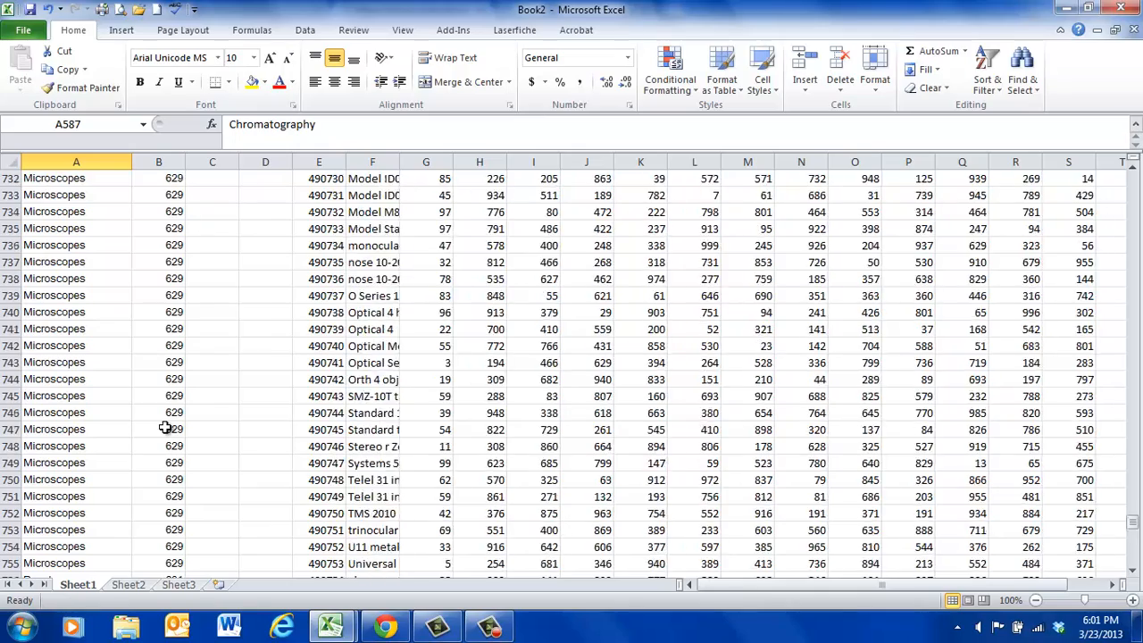
scroll(166, 429, up, 6)
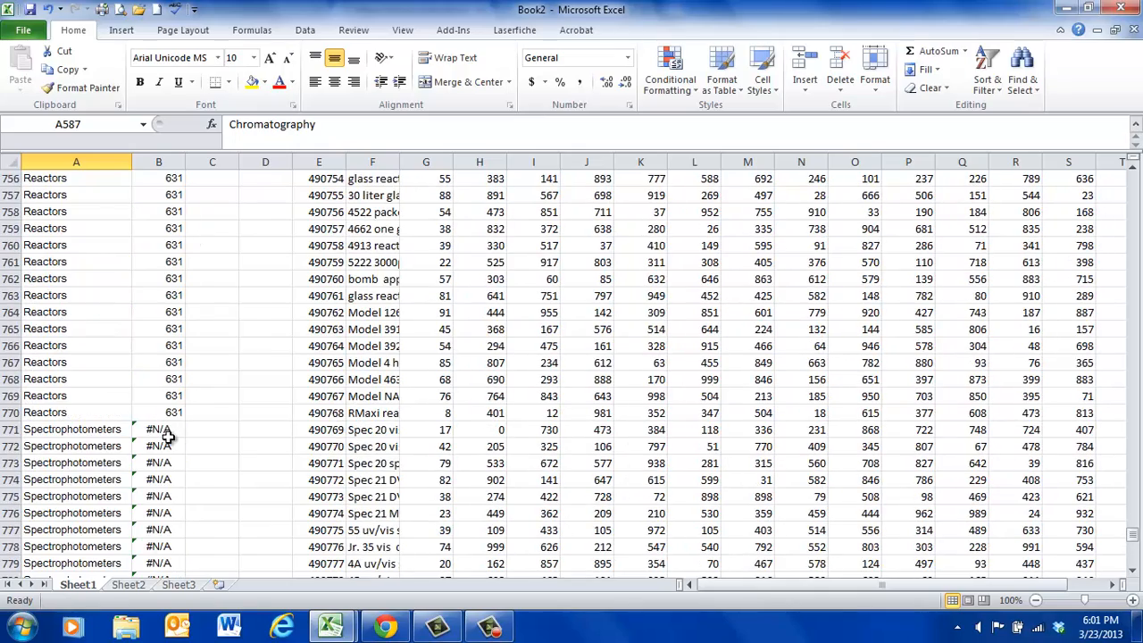
click(59, 432)
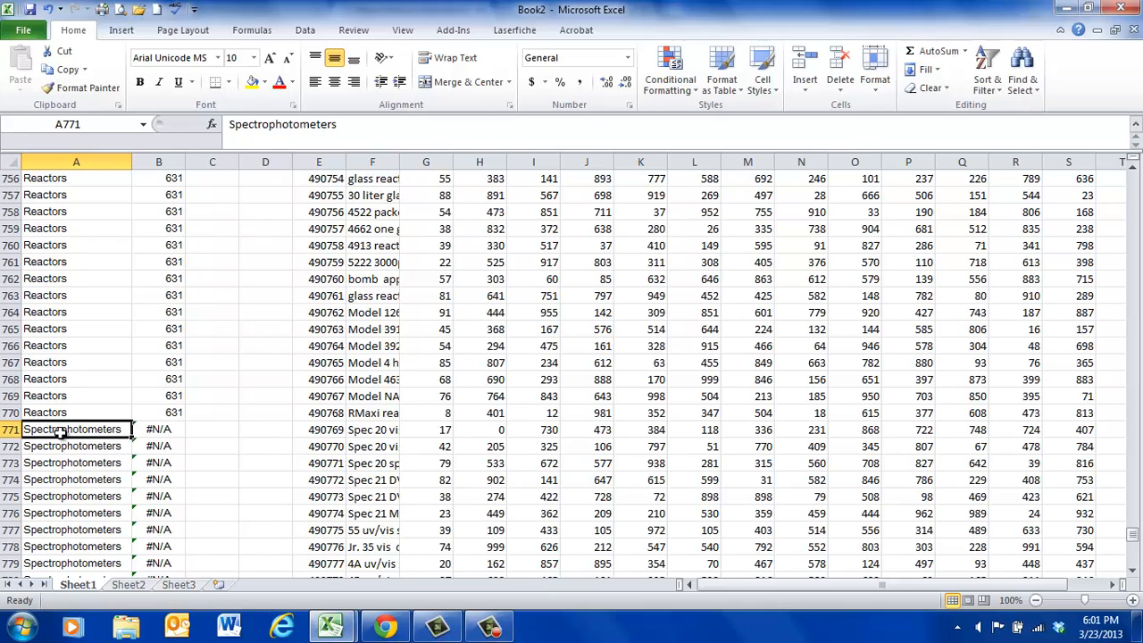
right_click(63, 437)
click(110, 165)
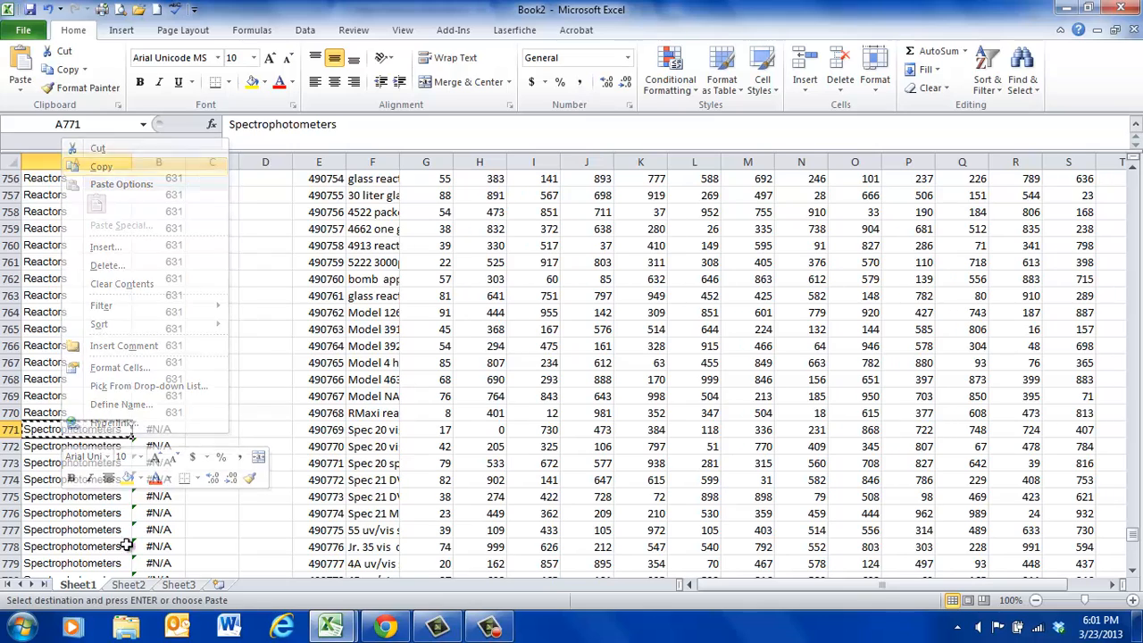
Paste the copied Spectrophotometers name as values only over cell A18 on Sheet2.
click(127, 585)
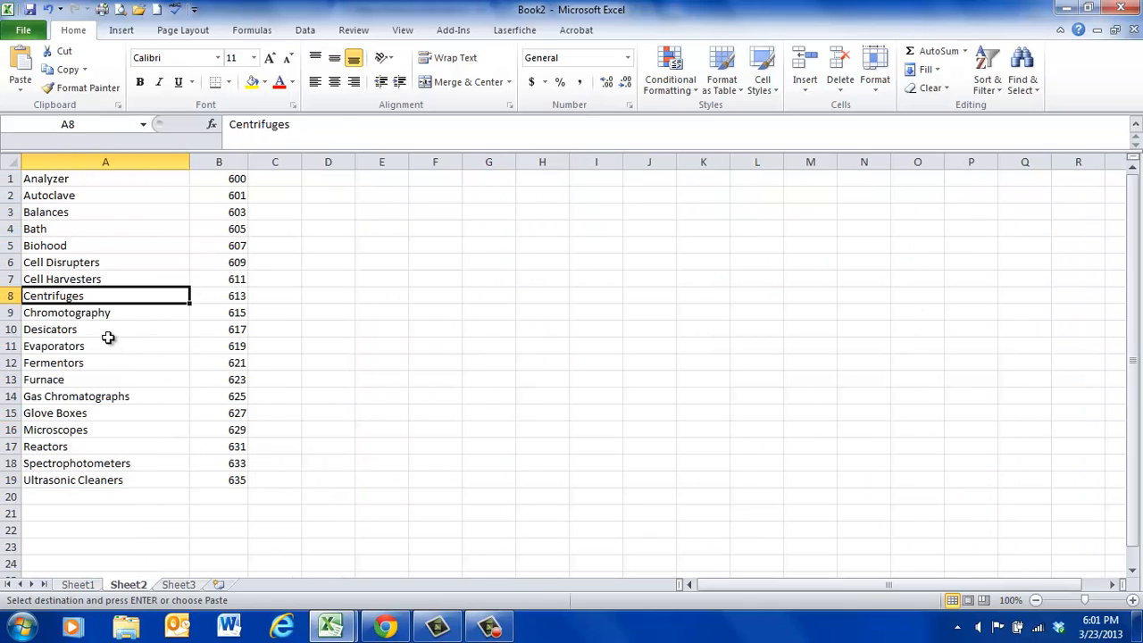
click(109, 466)
right_click(109, 465)
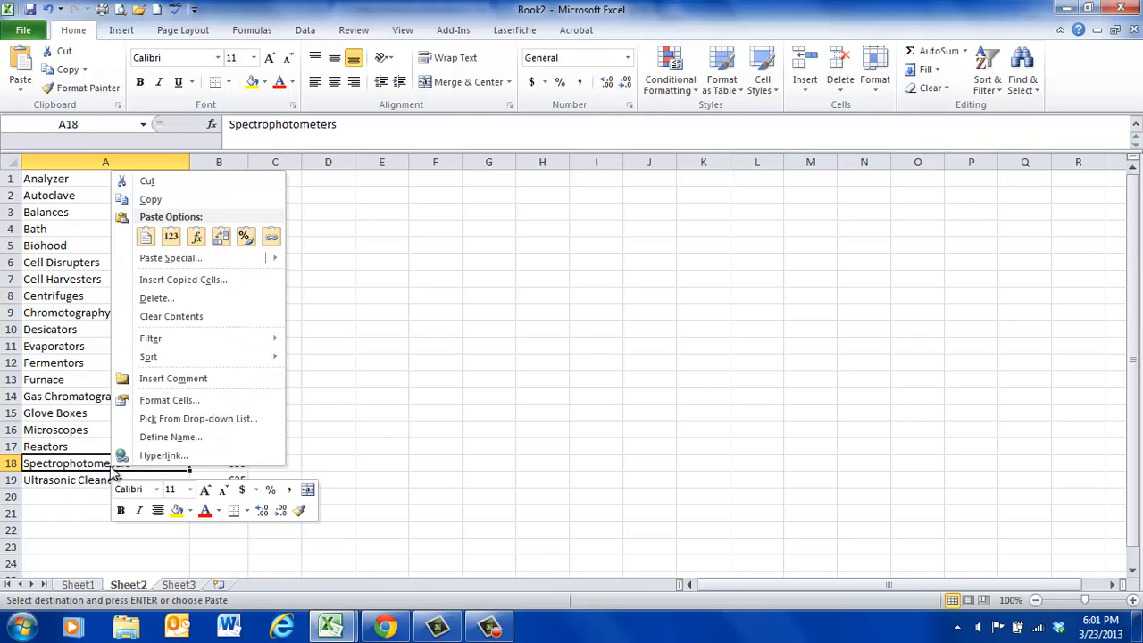
click(169, 259)
click(36, 193)
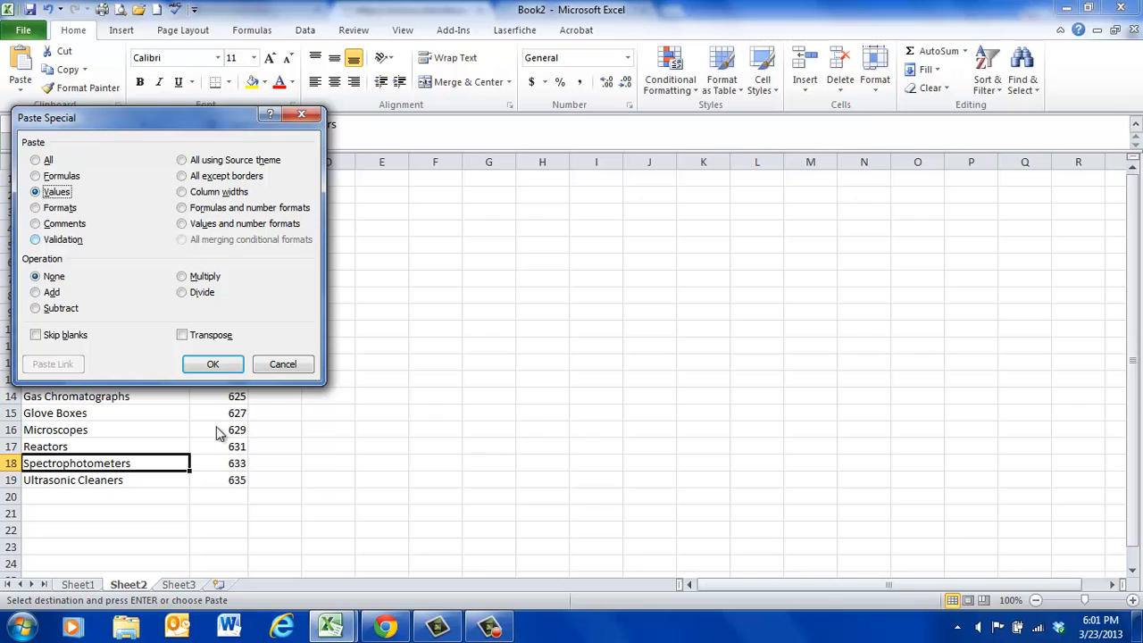
click(209, 363)
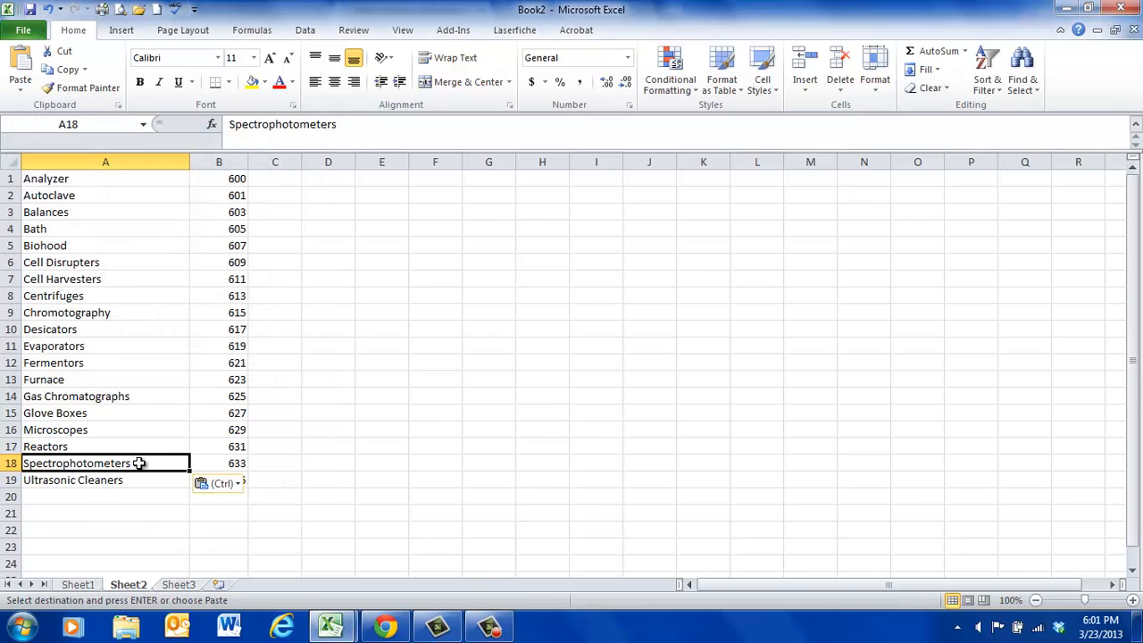
Check the Spectrophotometers codes on Sheet1 and copy the Ultrasonic Cleaners category from cell A817.
click(79, 585)
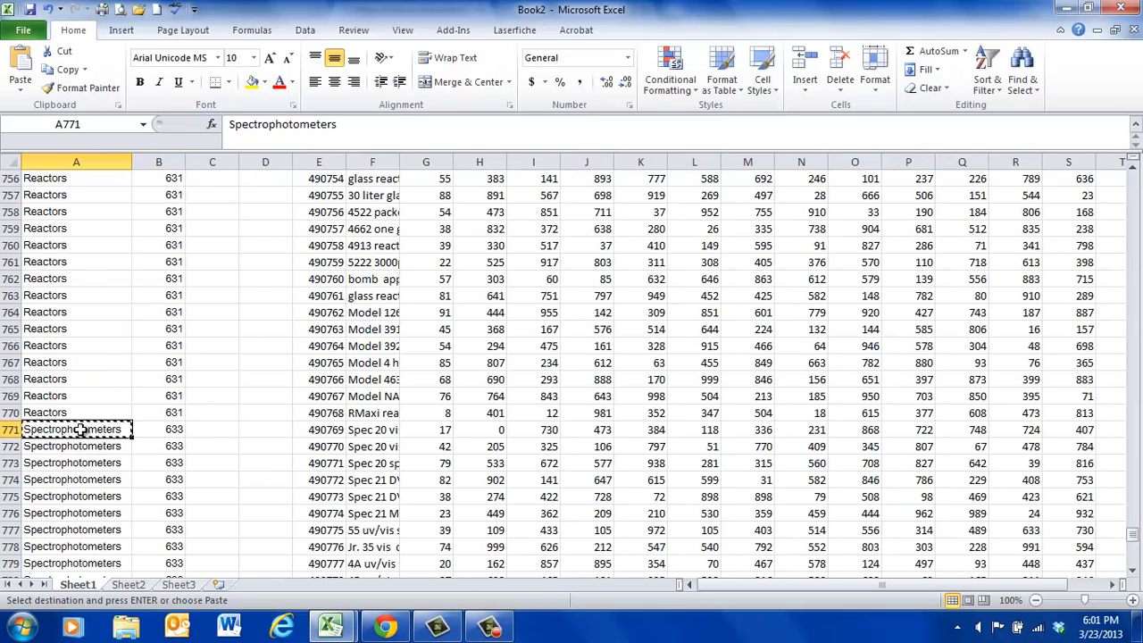
click(161, 463)
scroll(170, 484, down, 7)
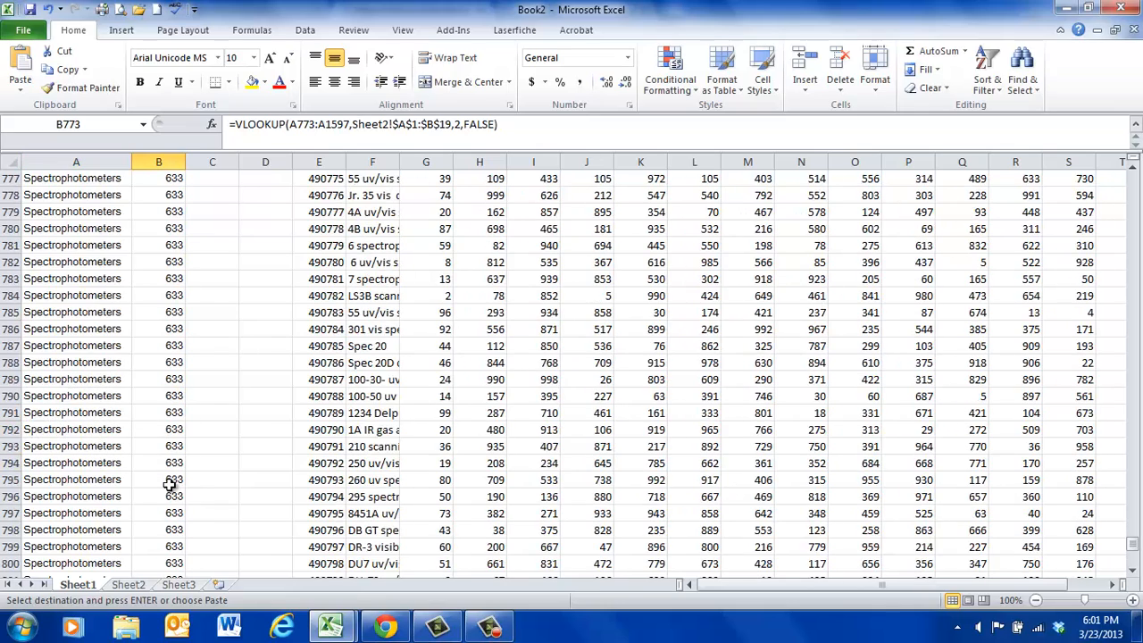
scroll(169, 484, down, 9)
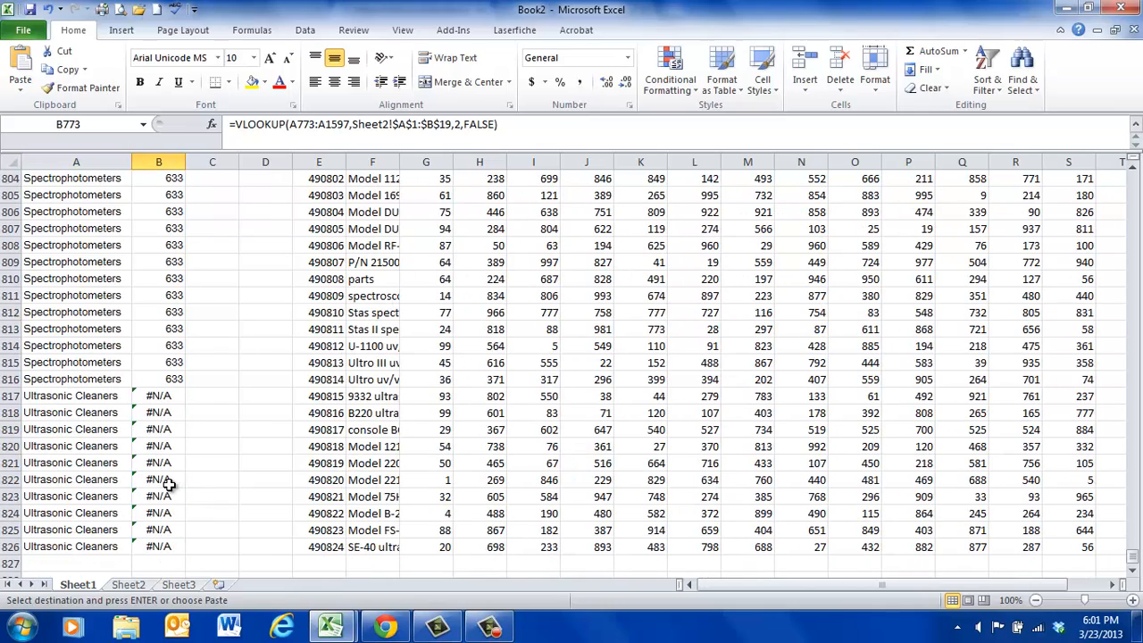
click(59, 395)
right_click(61, 396)
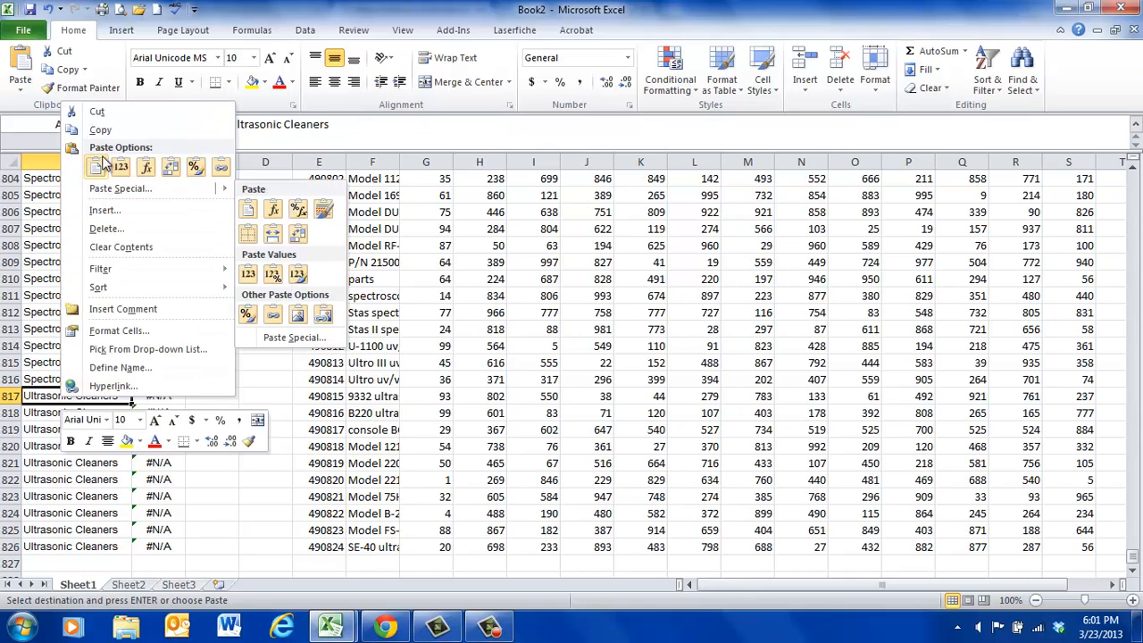
click(114, 131)
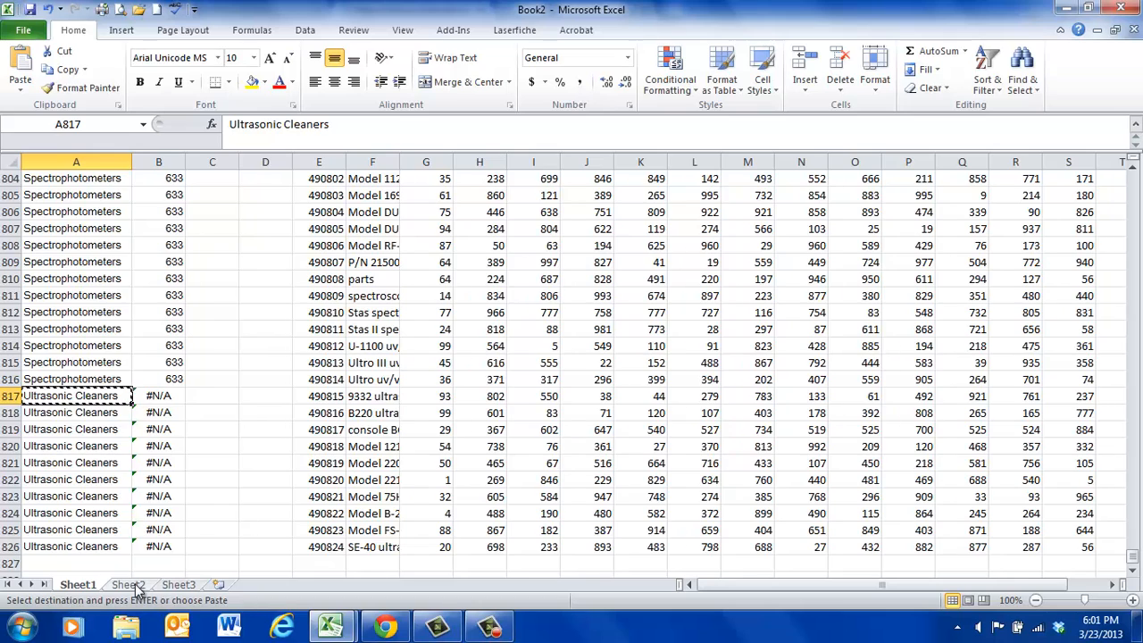
Paste the Ultrasonic Cleaners name as values only over cell A19 on Sheet2, and clear the copy selection on Sheet1.
click(130, 585)
click(84, 480)
right_click(90, 484)
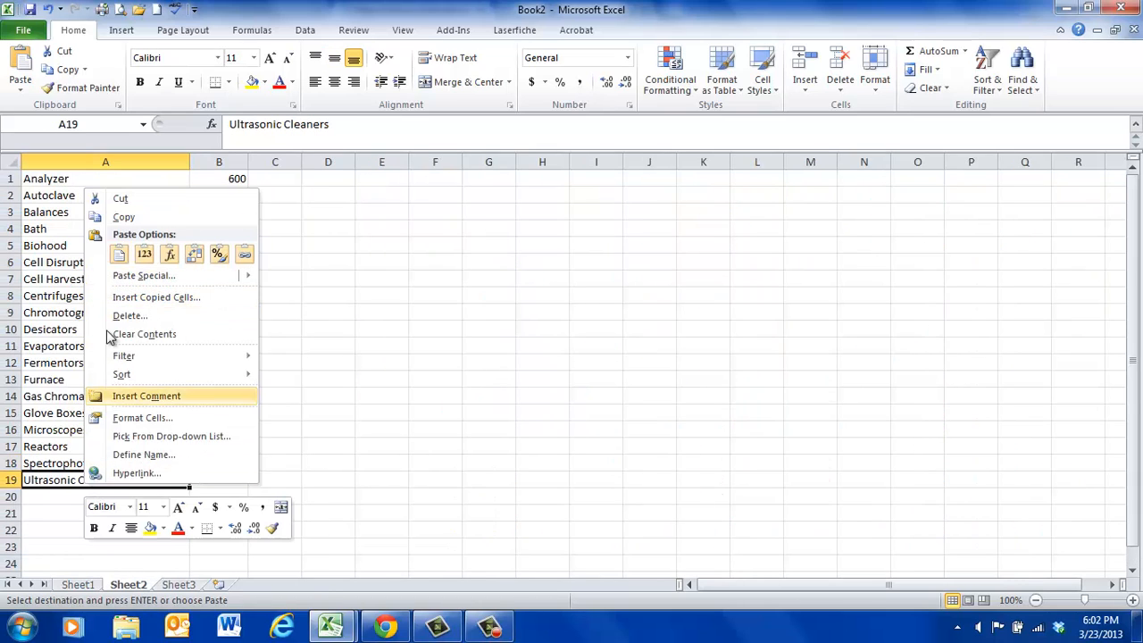
click(122, 277)
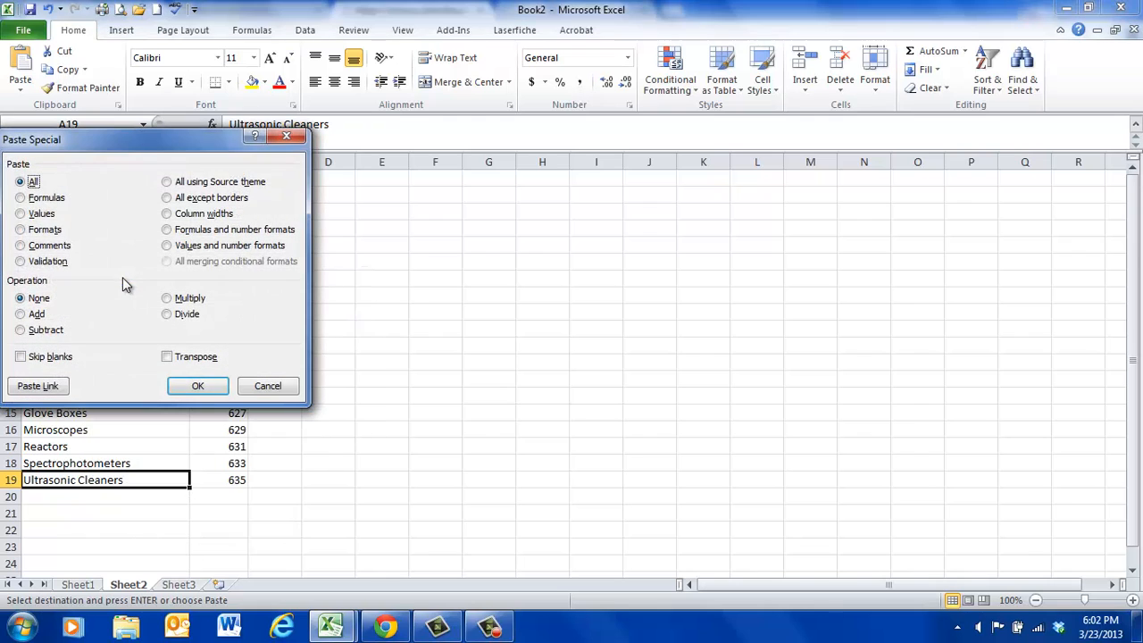
click(41, 214)
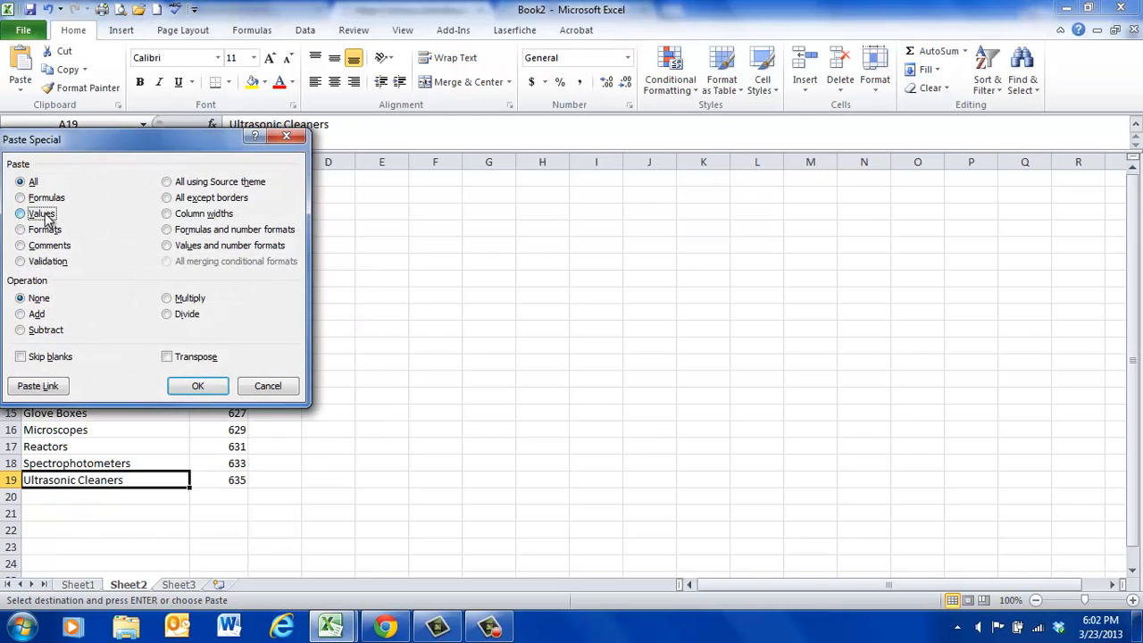
click(198, 384)
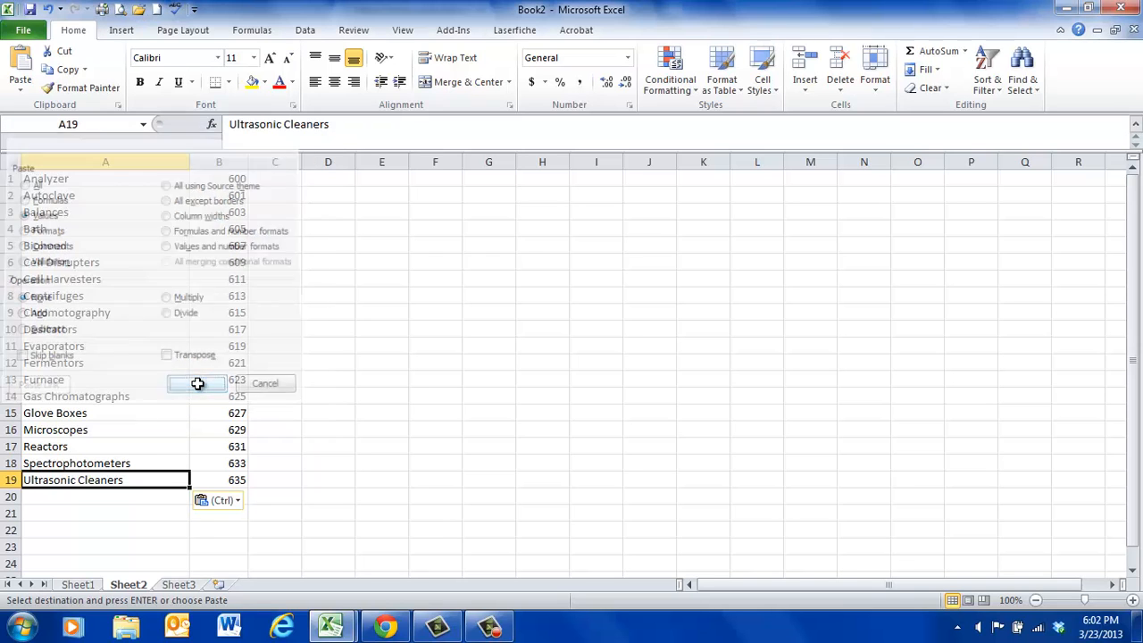
click(78, 584)
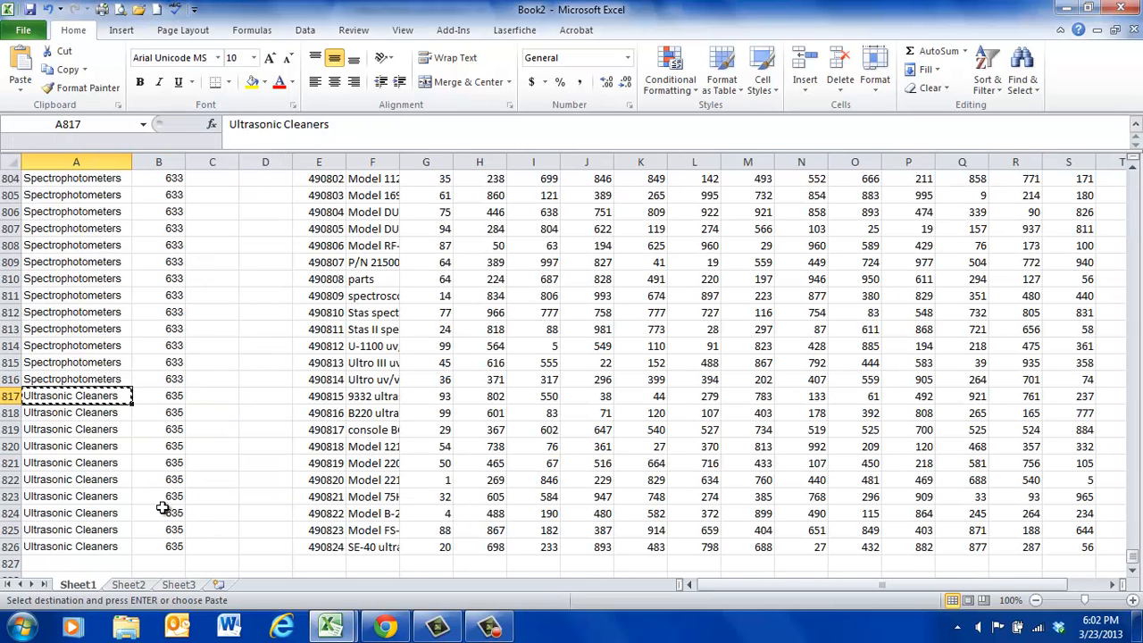
key(Escape)
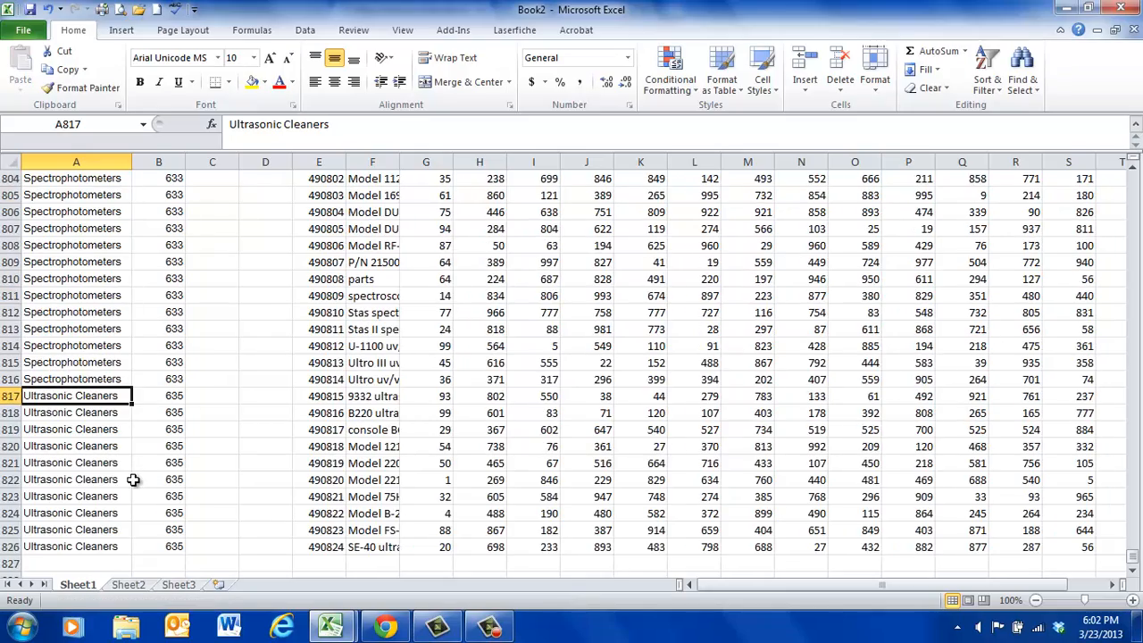
Review the codes in column B back up to the first row and fit column E to the Product Number heading.
scroll(153, 518, up, 20)
scroll(153, 517, down, 20)
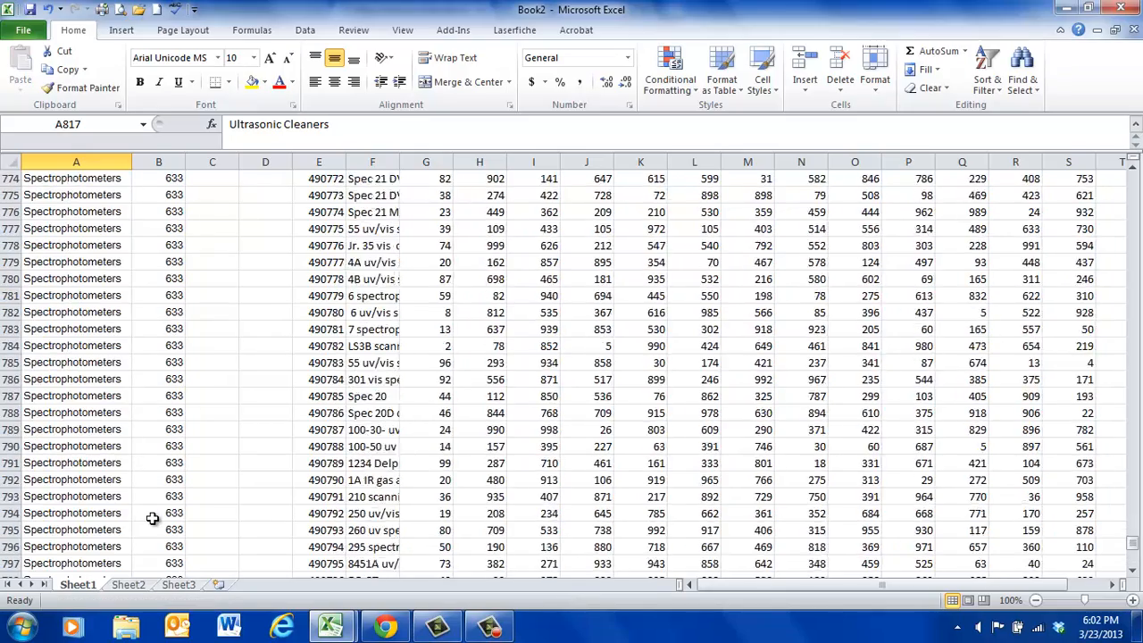
scroll(153, 518, up, 10)
scroll(153, 518, up, 20)
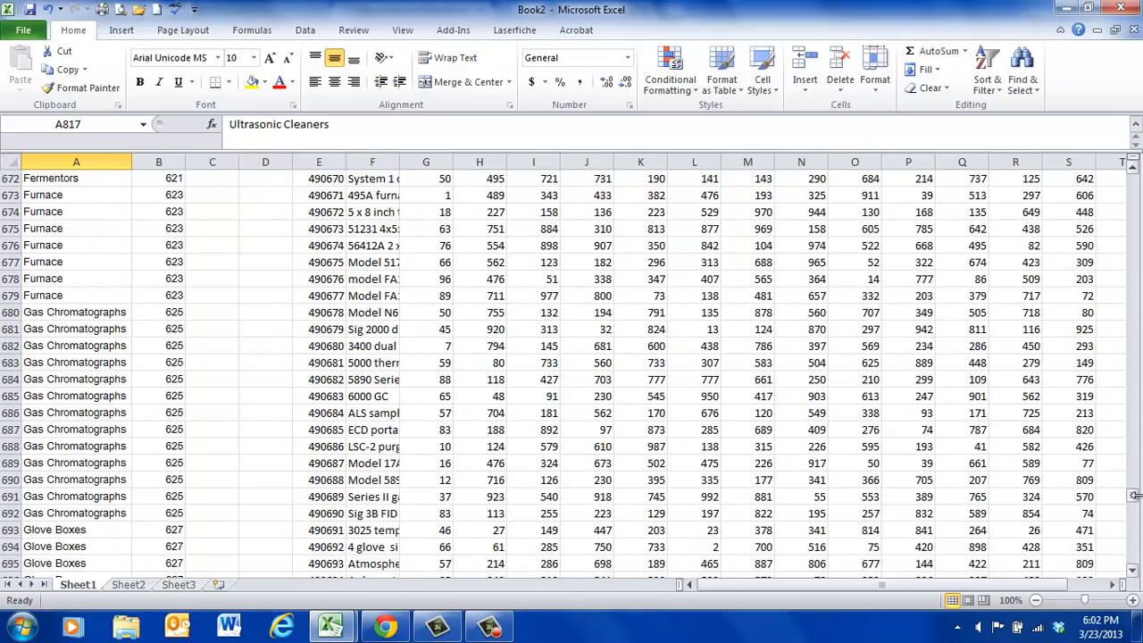
drag(1134, 497, 1128, 181)
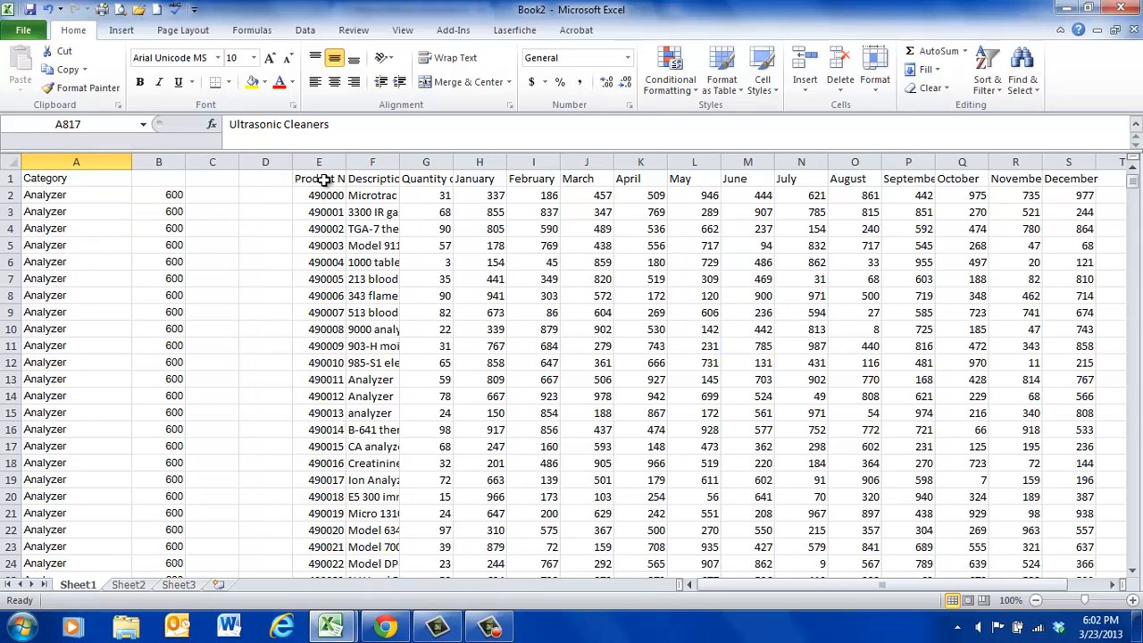
double_click(346, 161)
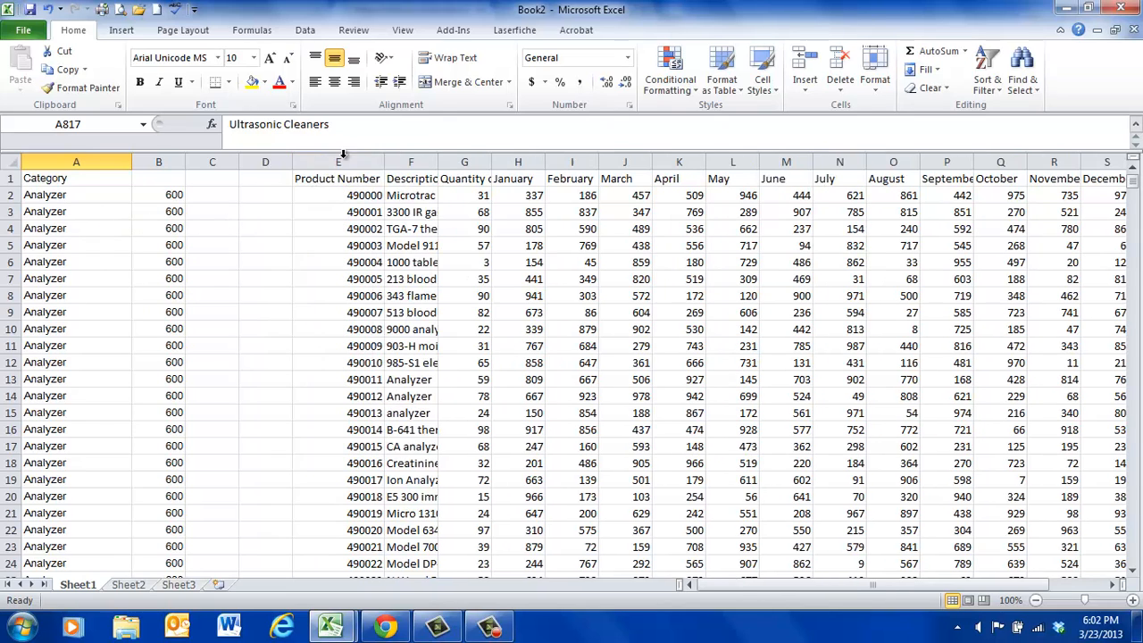
Start a CONCATENATE function in cell C2 by searching the function list for "concatenate".
click(218, 198)
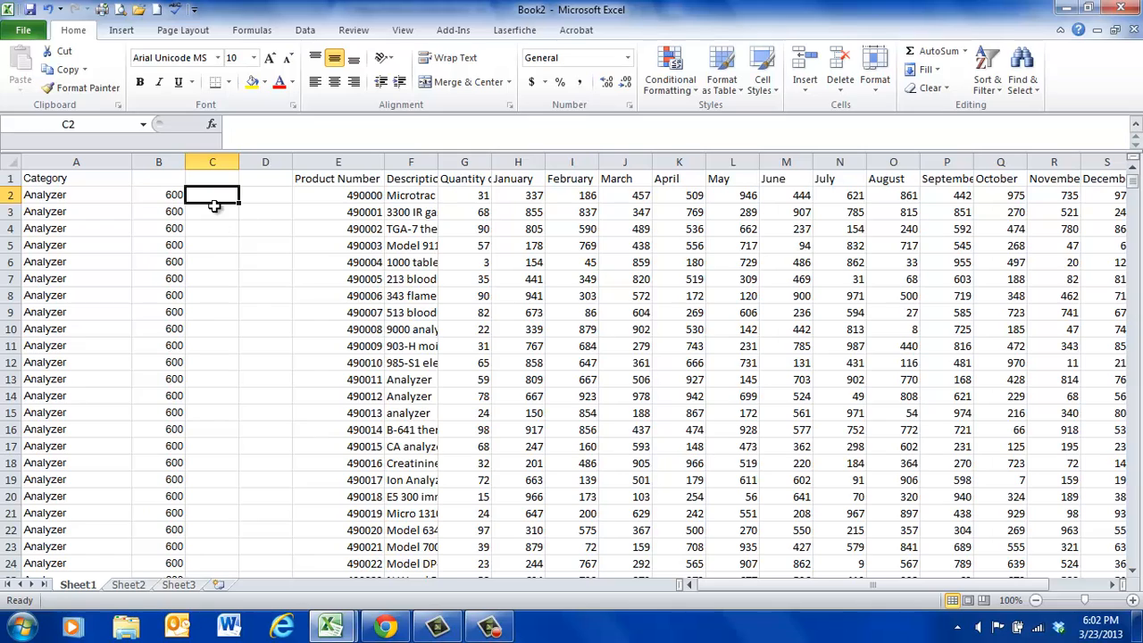
click(213, 128)
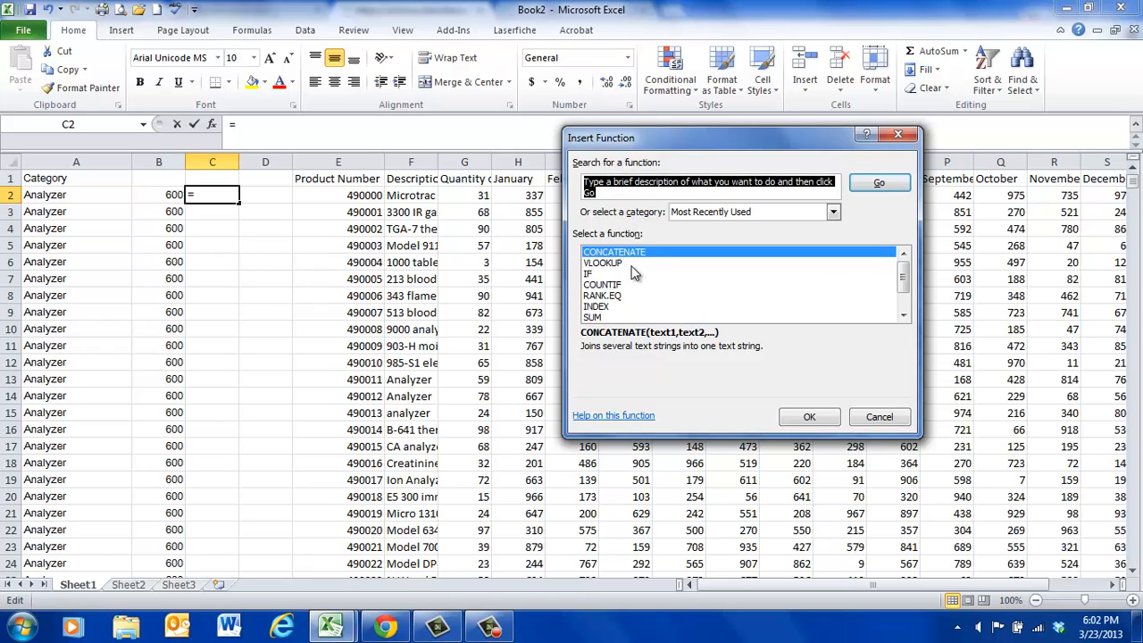
click(610, 187)
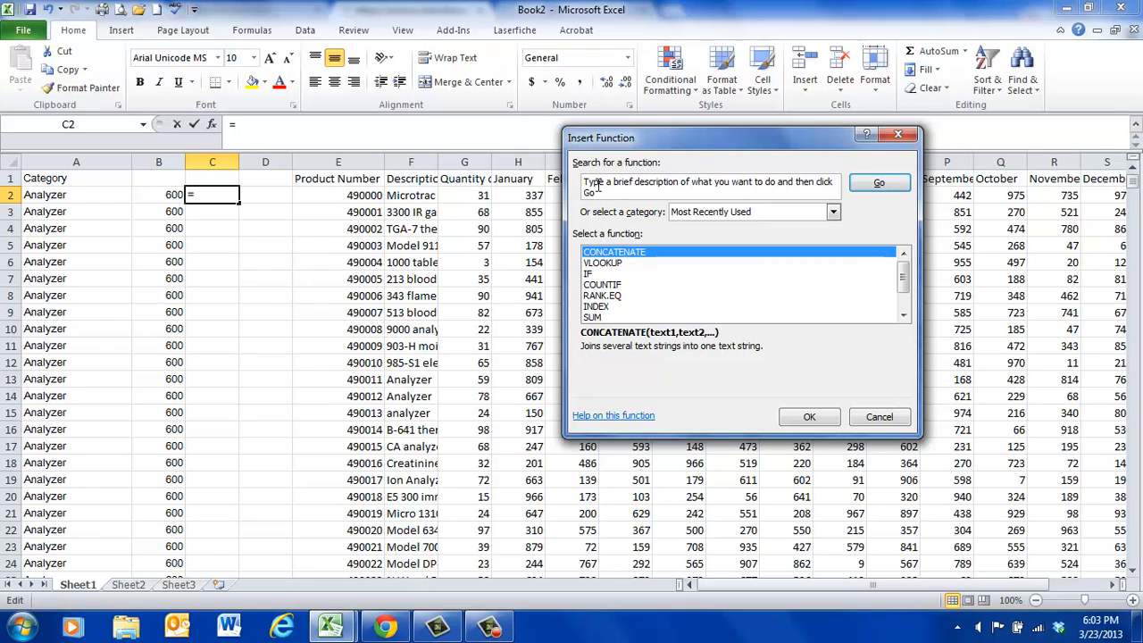
drag(589, 189, 681, 194)
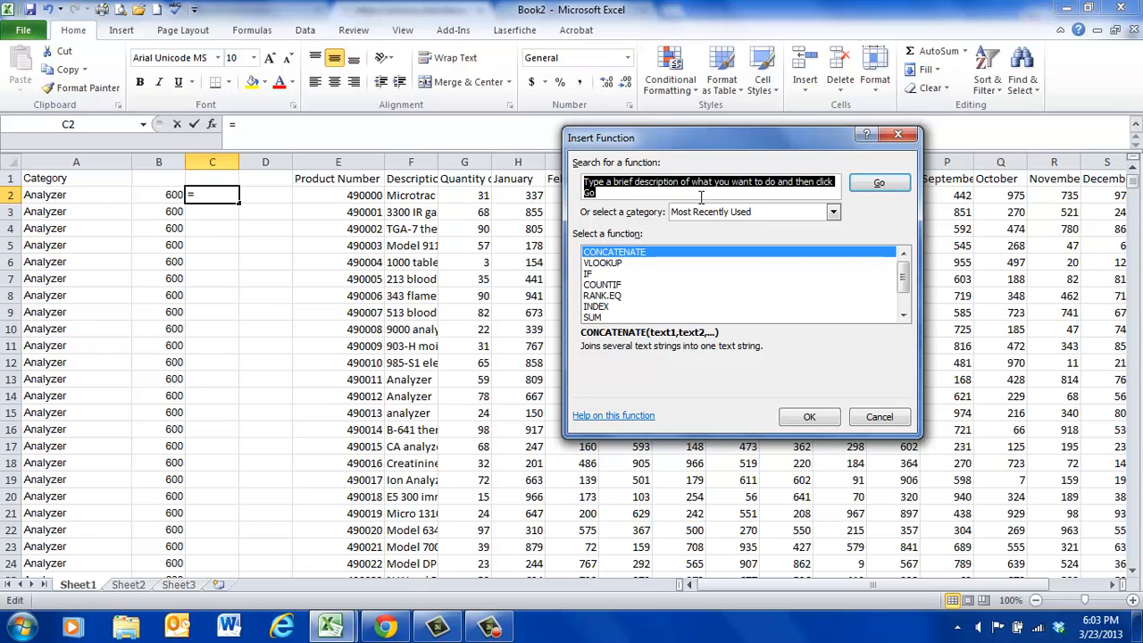
text(concatenate)
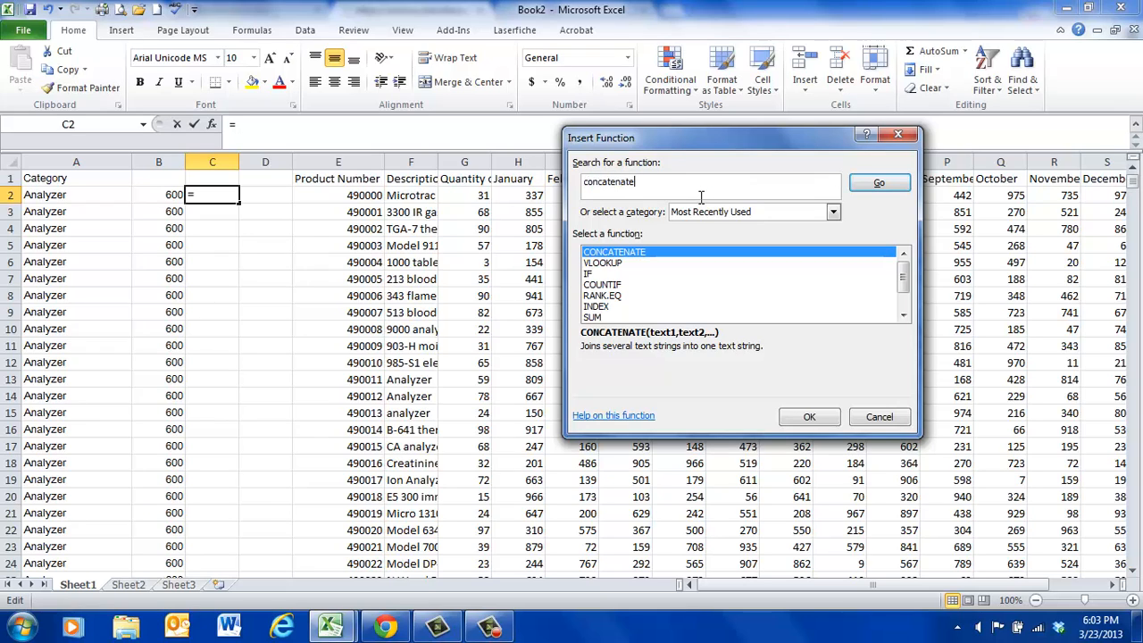
click(879, 184)
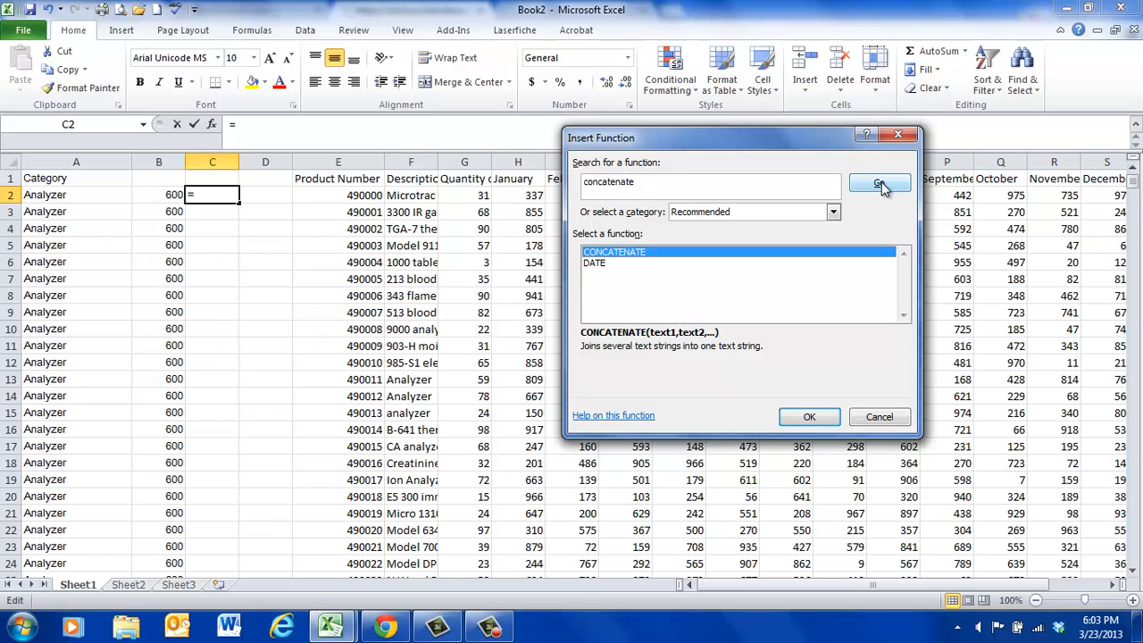
double_click(631, 254)
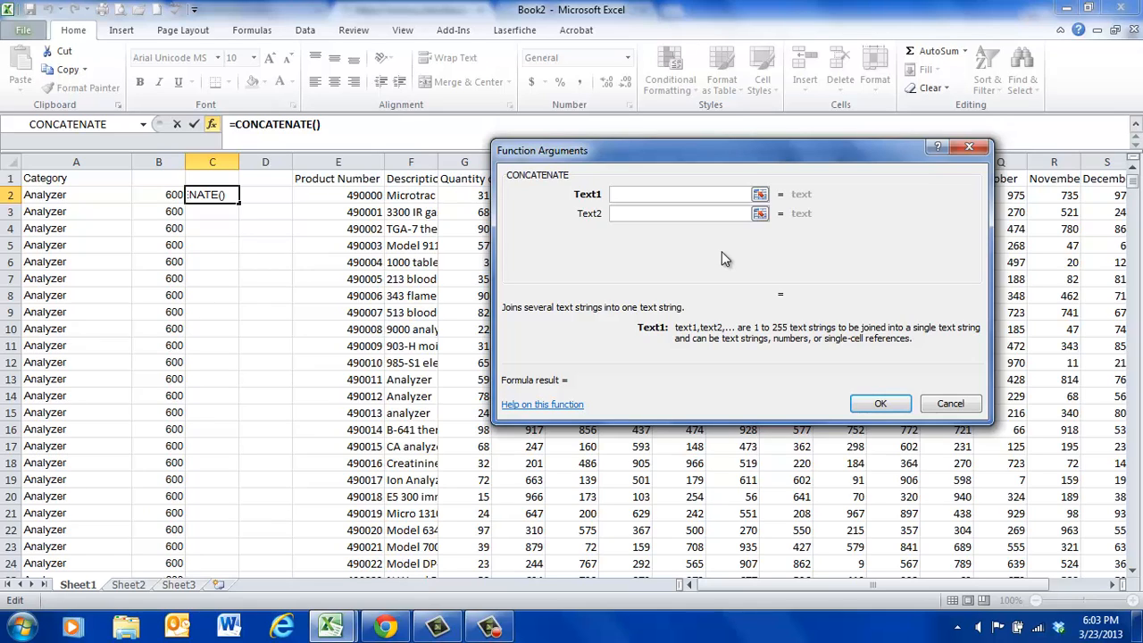
Complete the CONCATENATE formula in C2 by joining B2, a hyphen and A2.
click(161, 198)
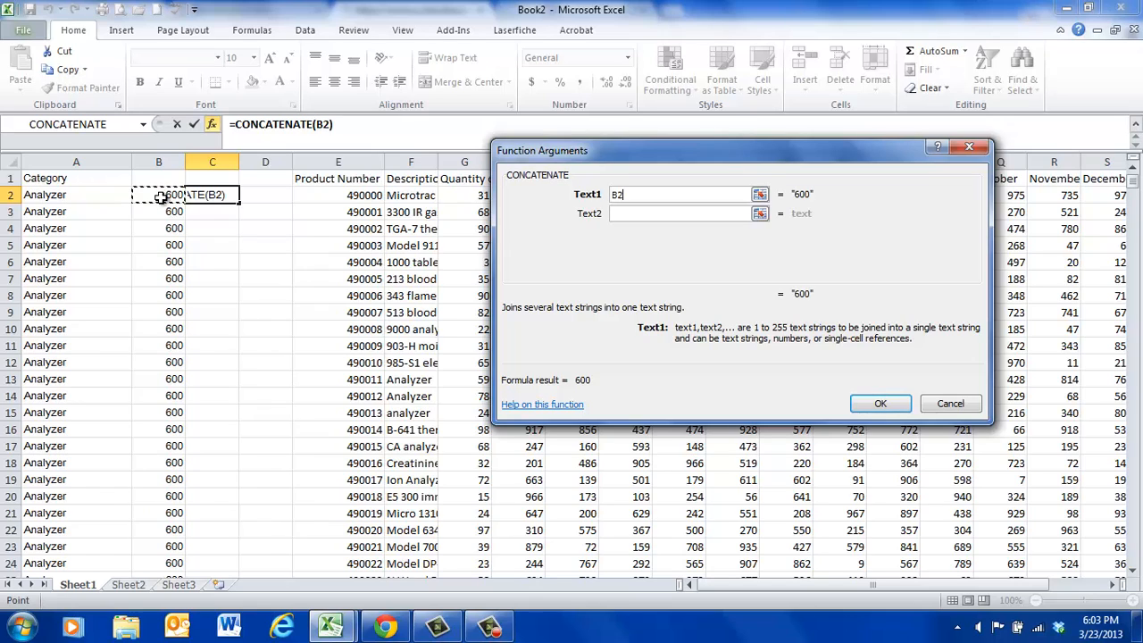
click(622, 212)
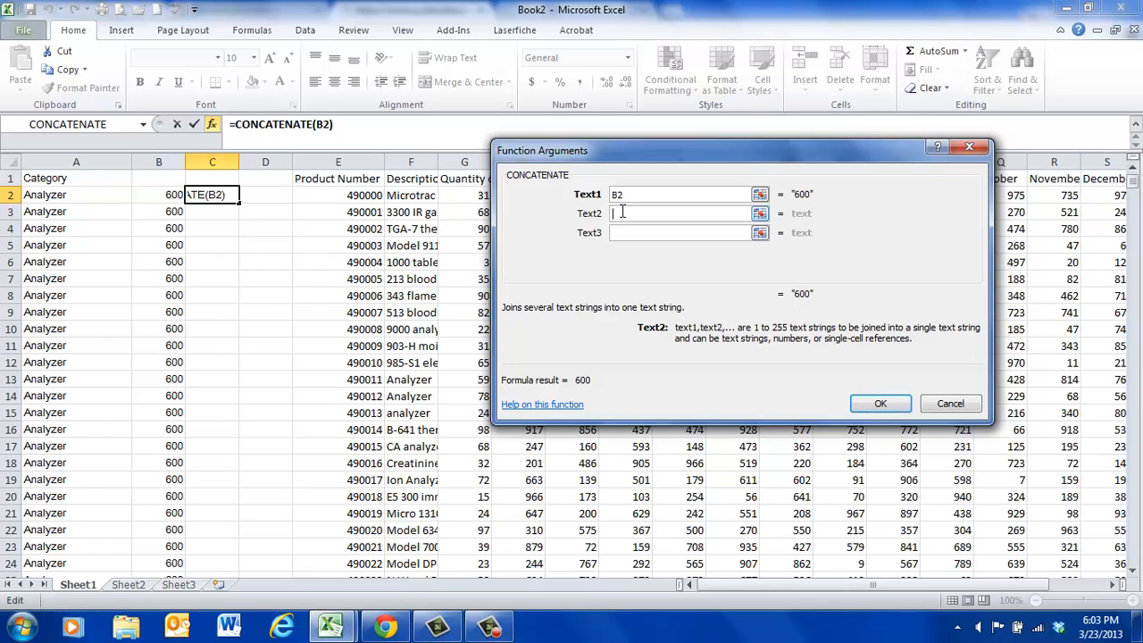
text(-)
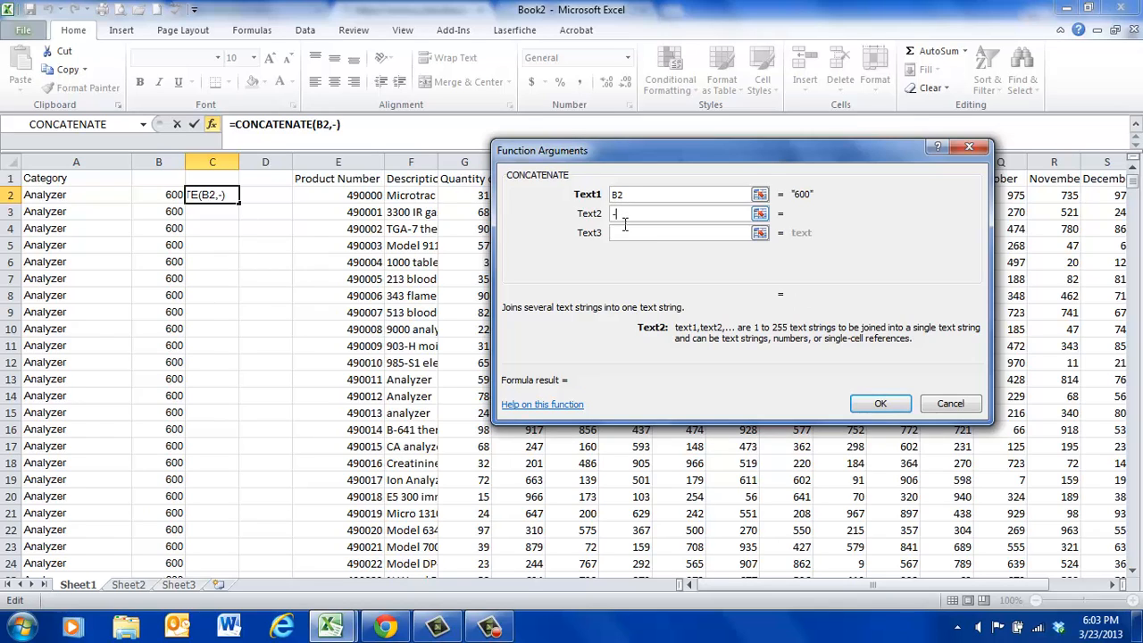
click(614, 232)
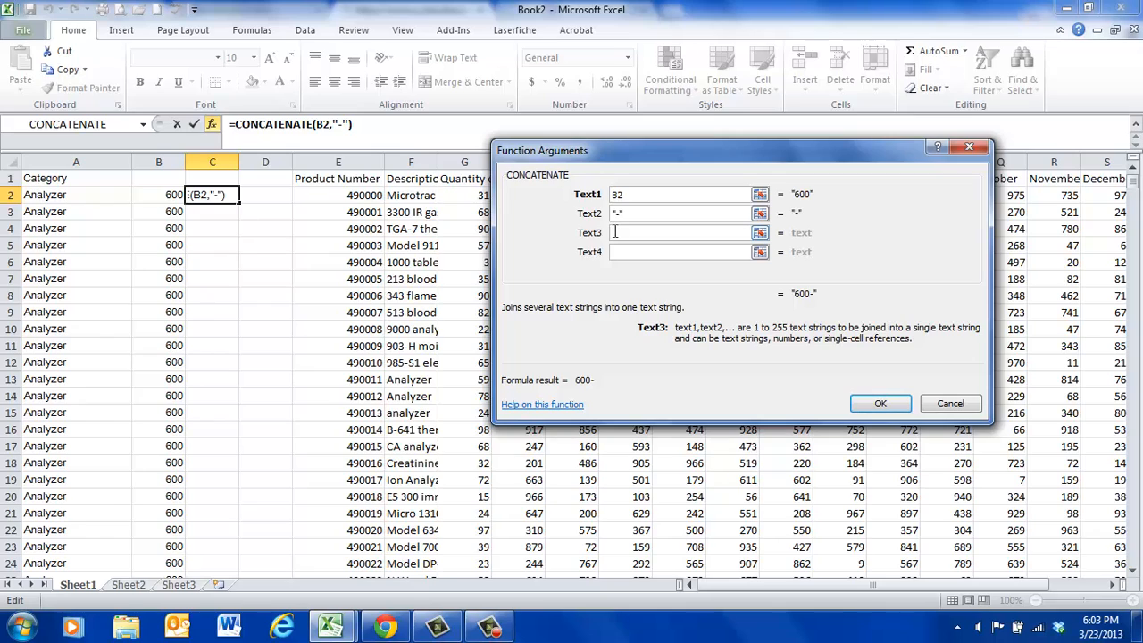
click(62, 196)
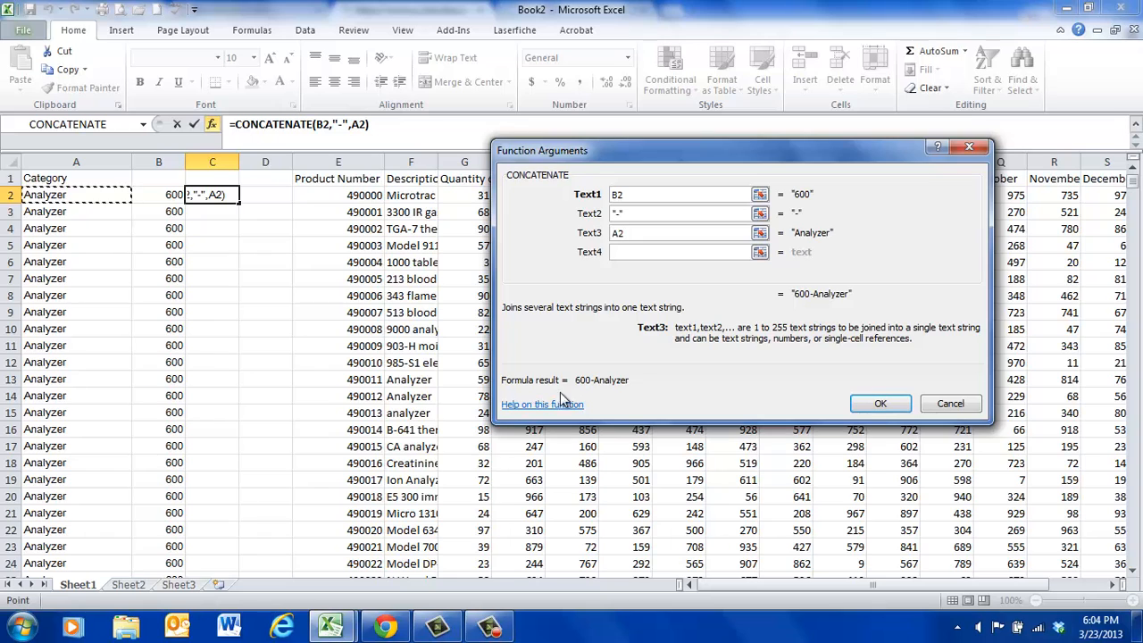
click(863, 407)
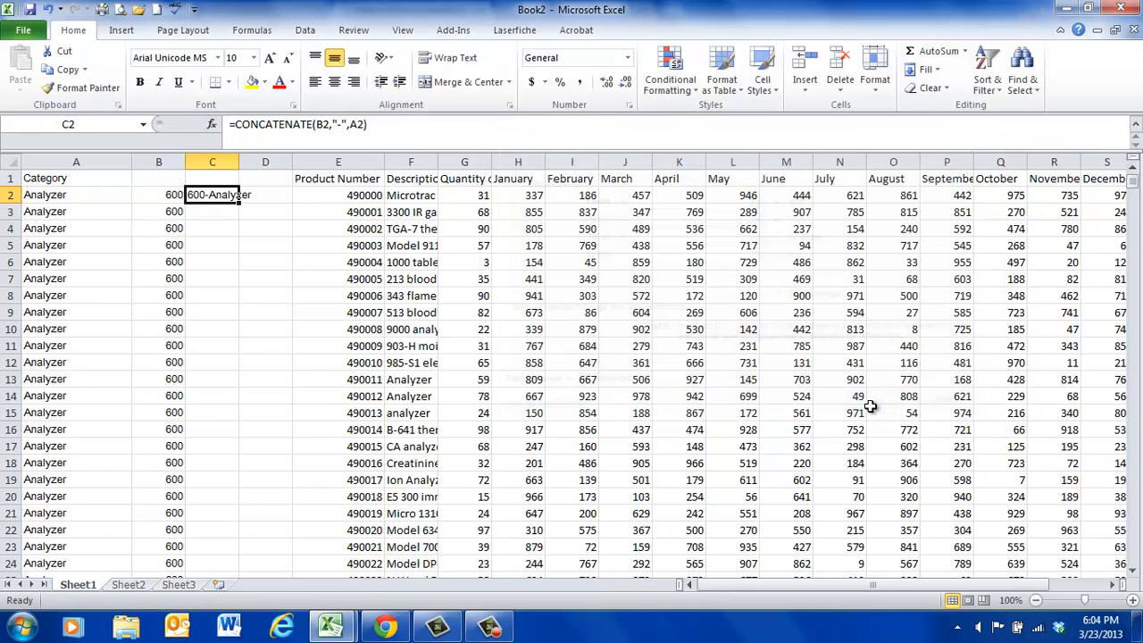
Fit column C to its contents and fill the C2 formula down through the last data row.
double_click(239, 162)
click(257, 243)
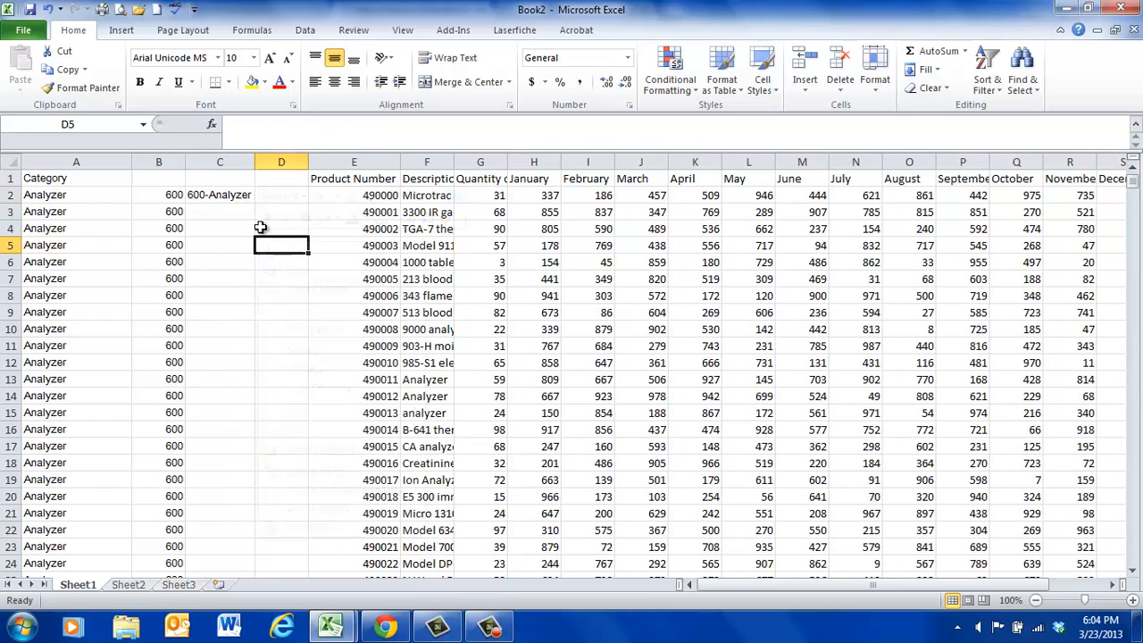
click(234, 228)
click(230, 195)
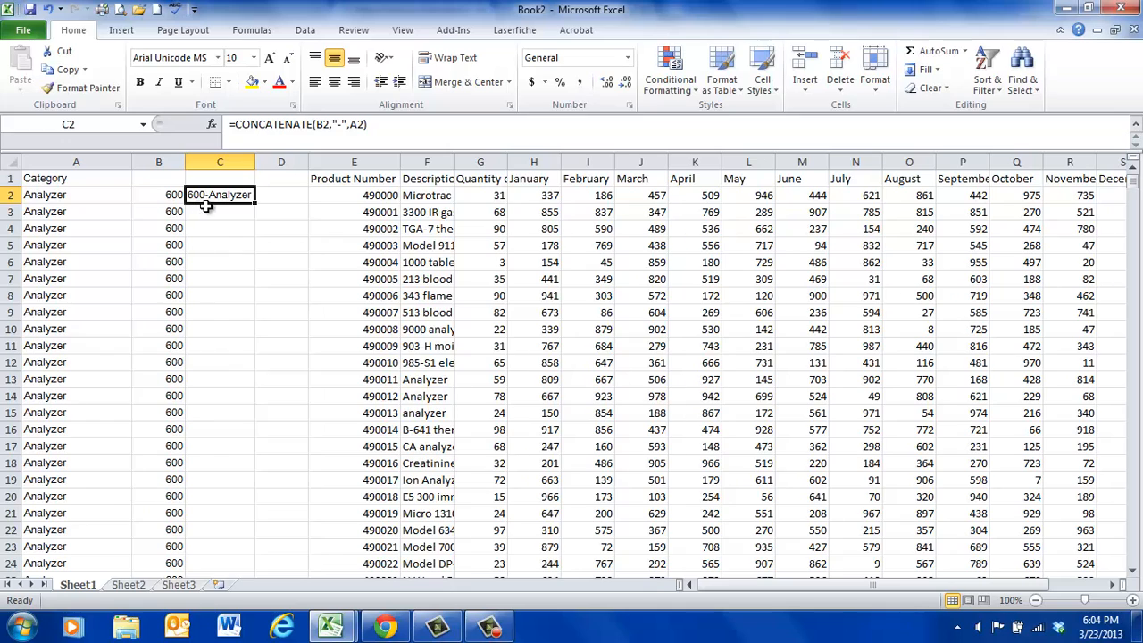
double_click(254, 204)
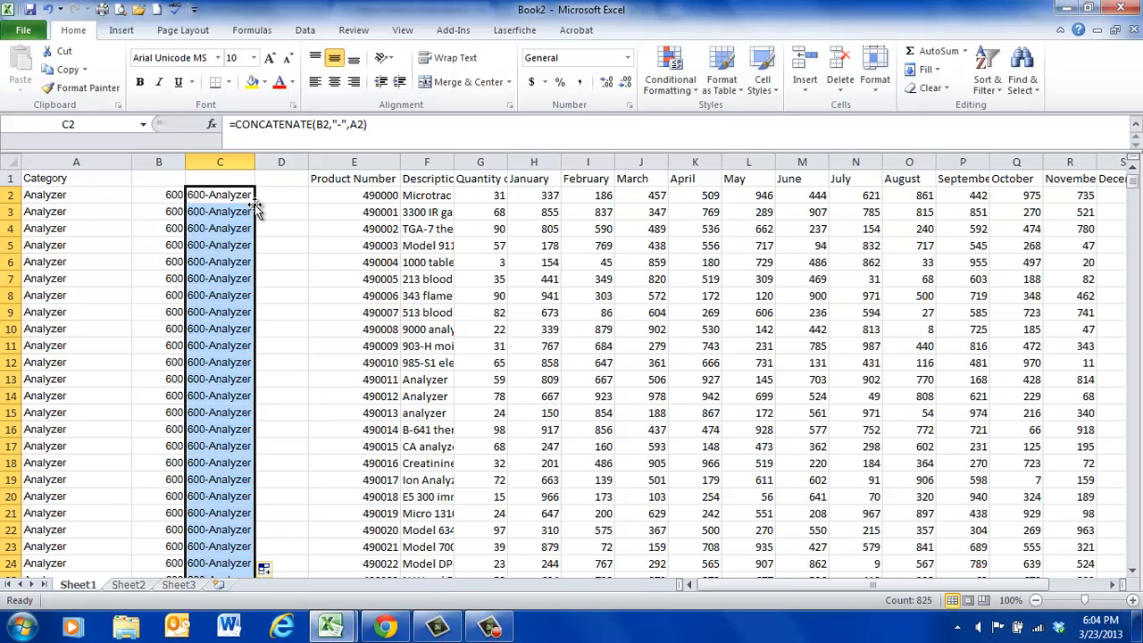
Examine the combined codes and their formulas at several rows of column C, including C278, C2 and C9.
scroll(294, 336, down, 20)
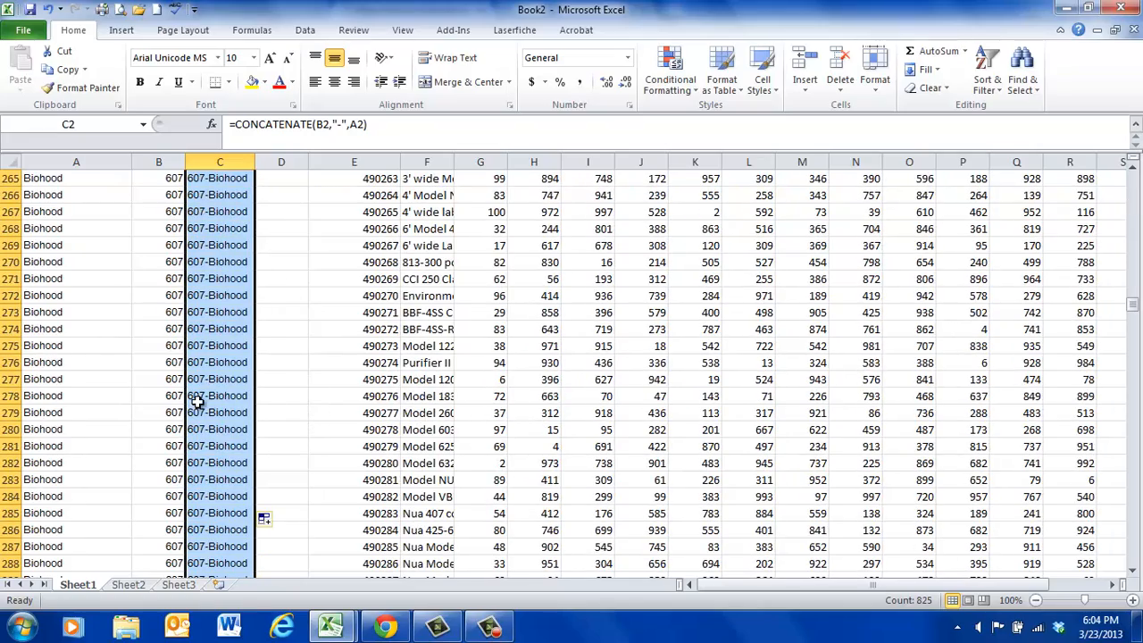
click(197, 400)
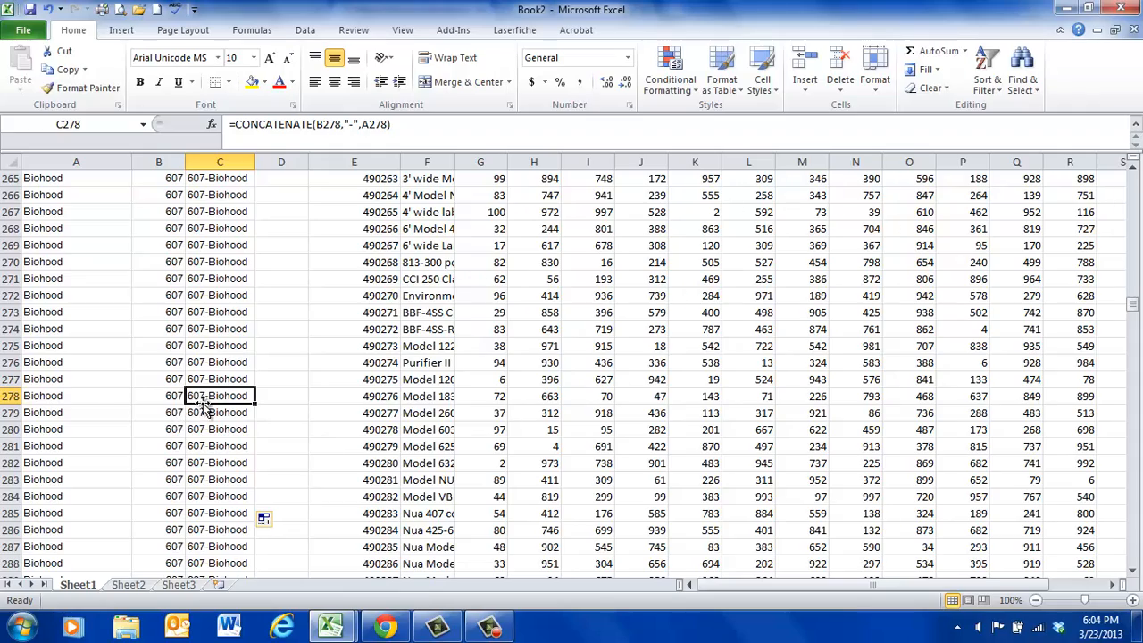
scroll(242, 416, up, 12)
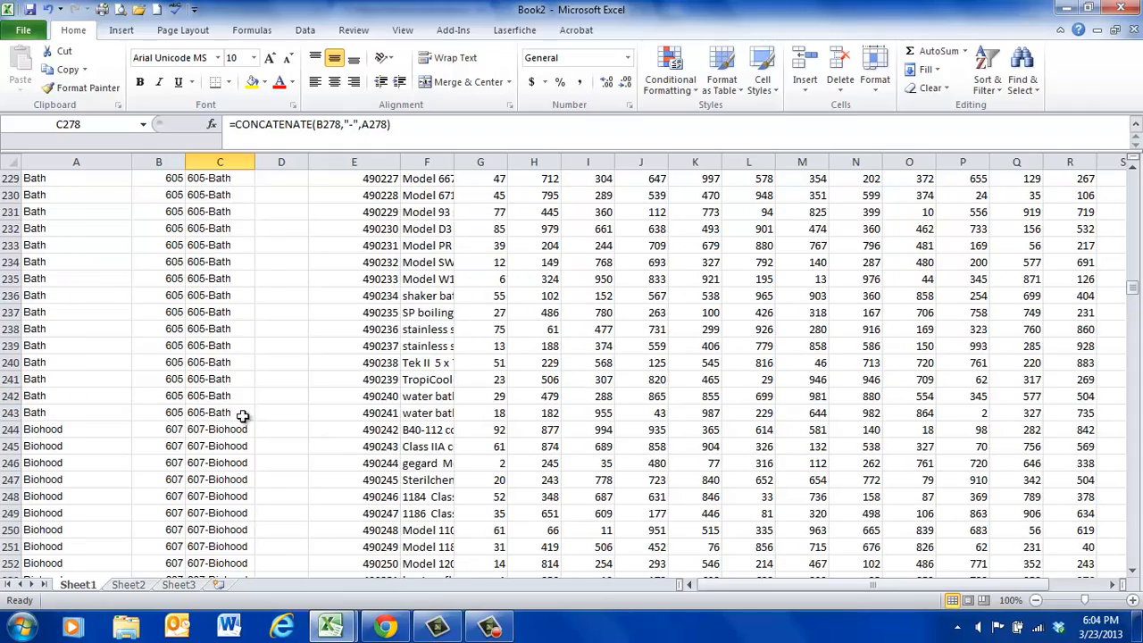
scroll(242, 416, up, 10)
drag(1134, 280, 1127, 170)
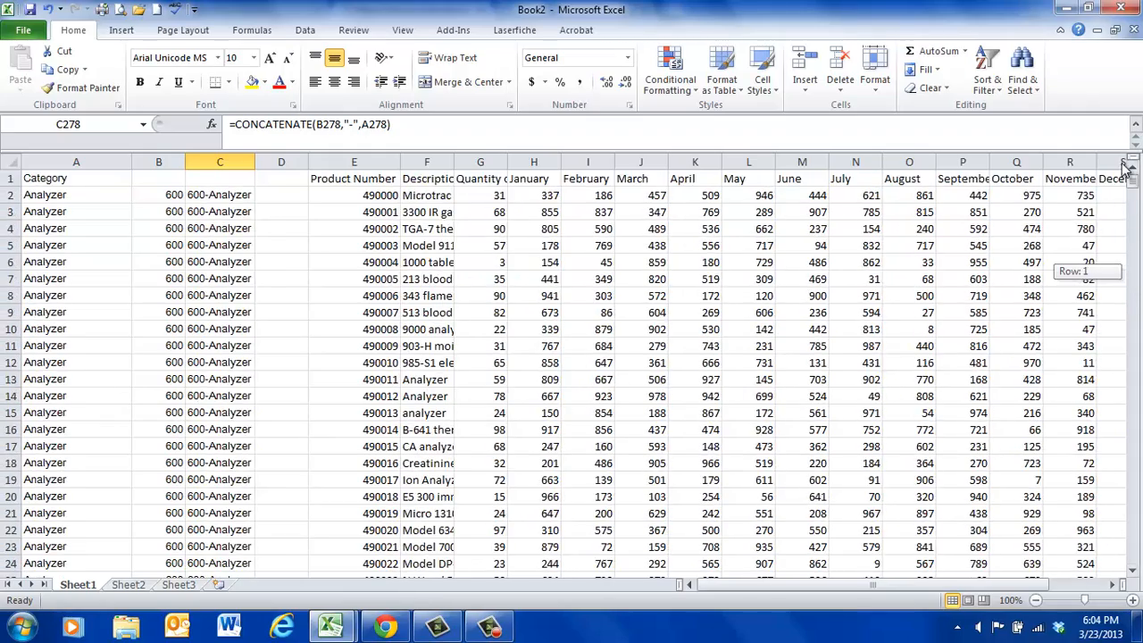
click(224, 195)
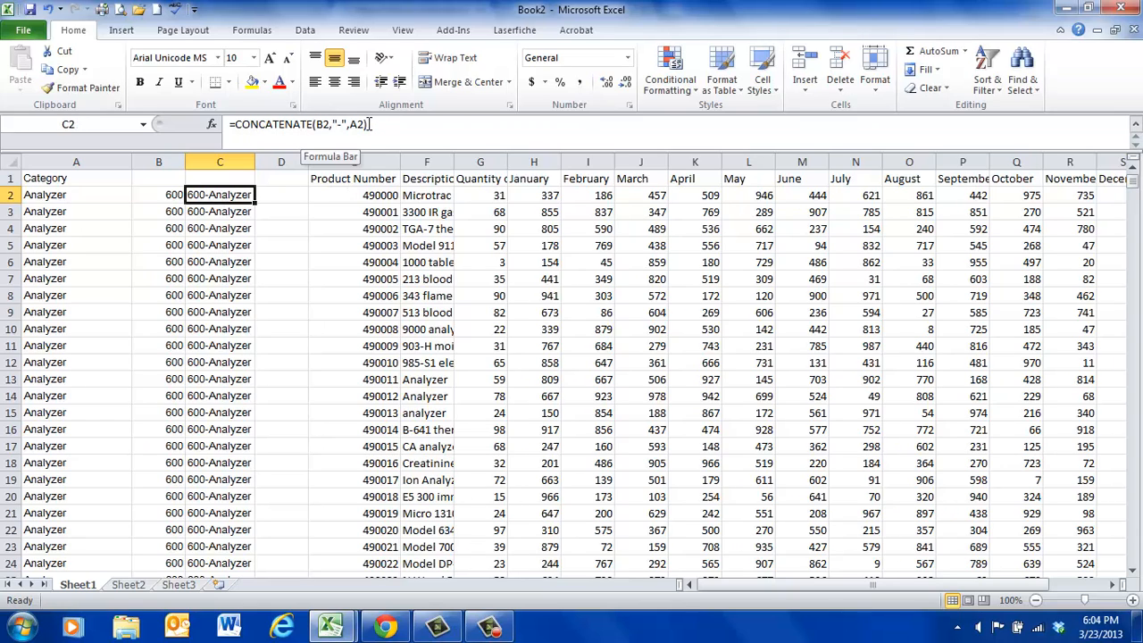
click(230, 246)
click(234, 312)
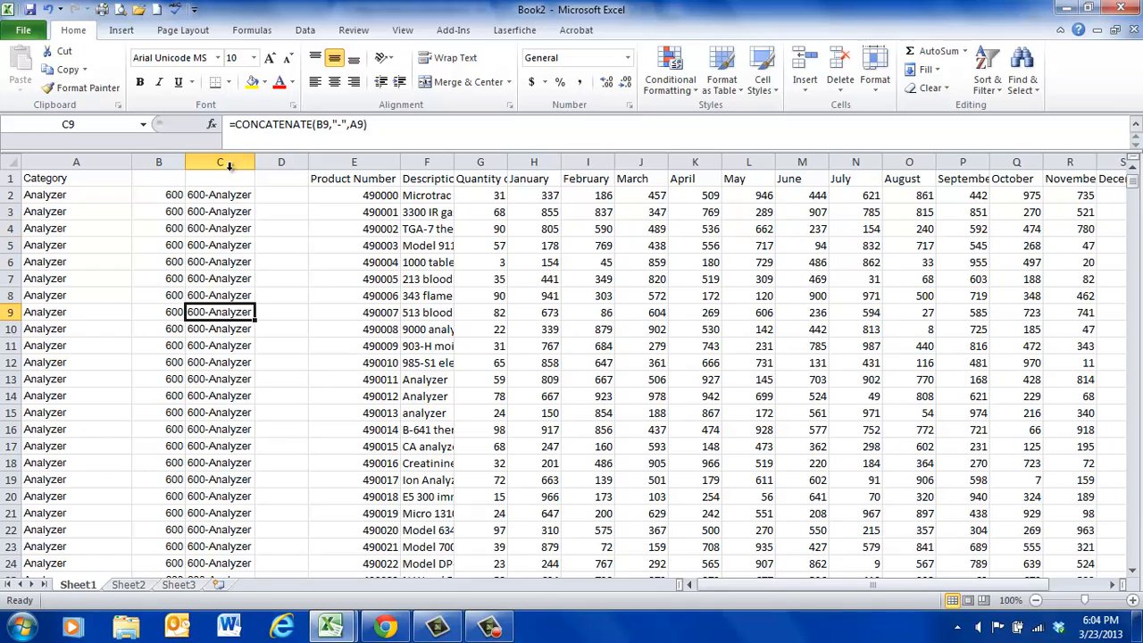
Copy the combined codes in cells C2 through C826.
click(223, 198)
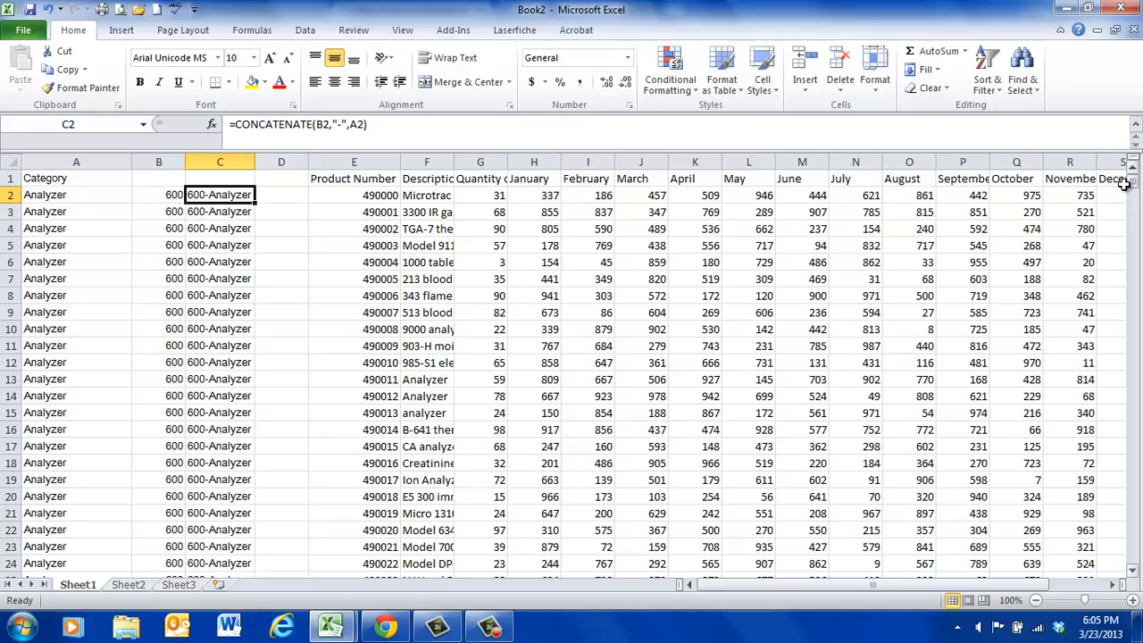
drag(1132, 180, 1139, 587)
click(1133, 571)
click(1133, 571)
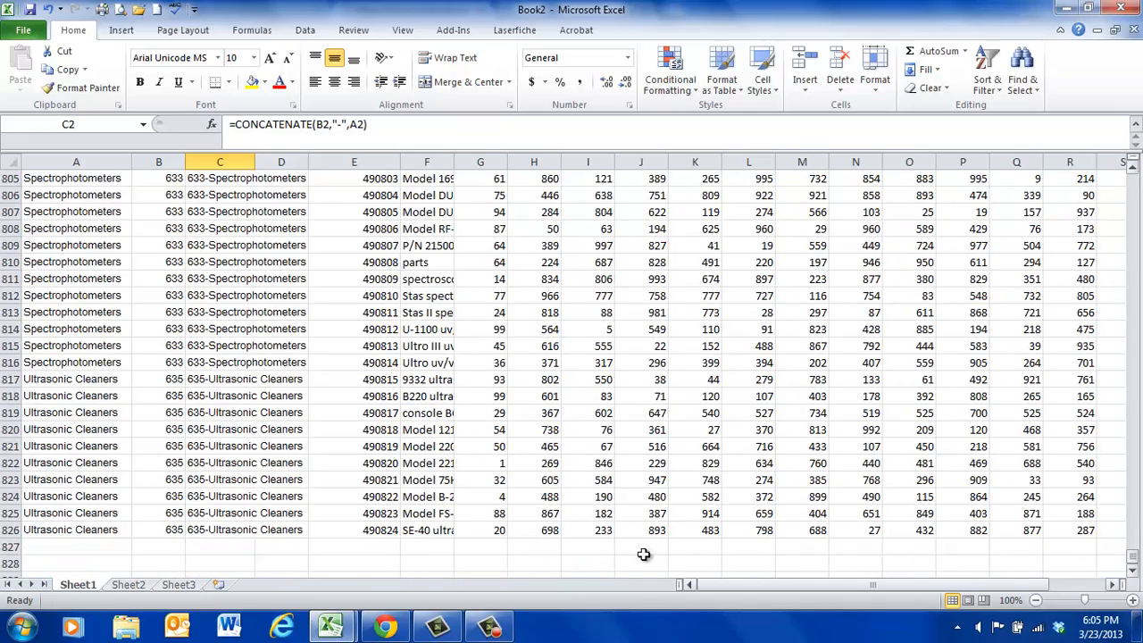
shift+click(202, 532)
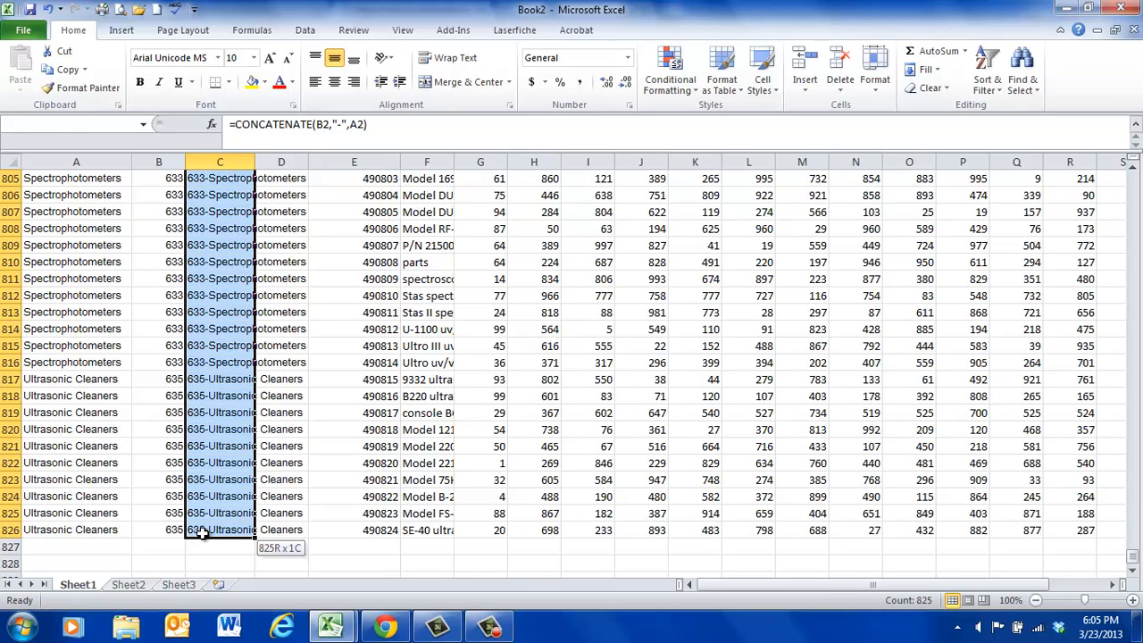
right_click(214, 457)
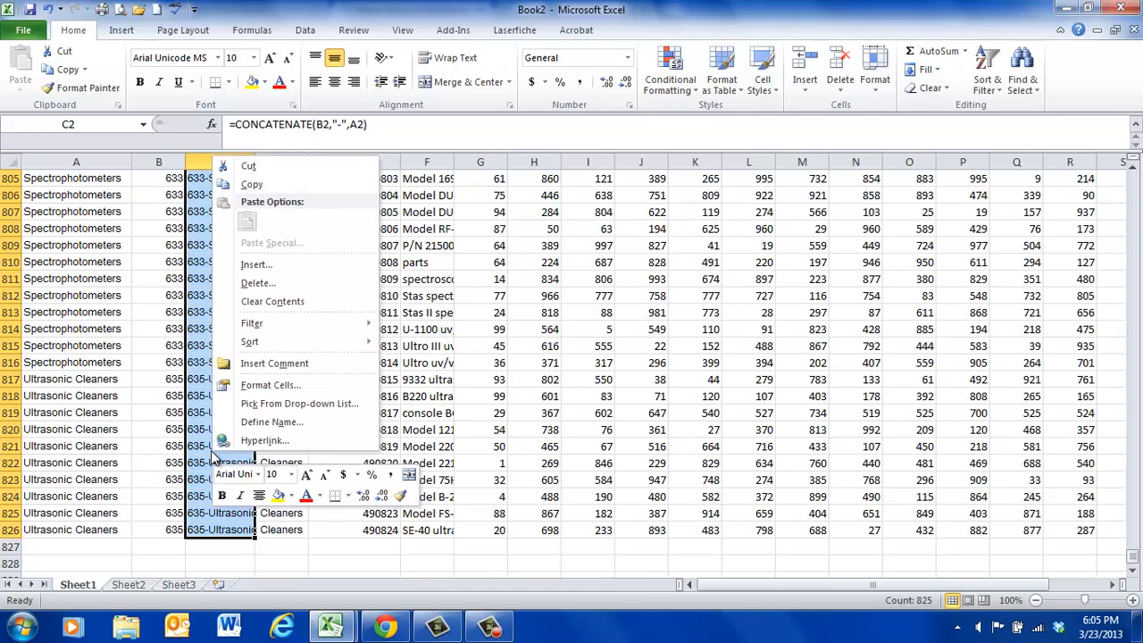
click(251, 185)
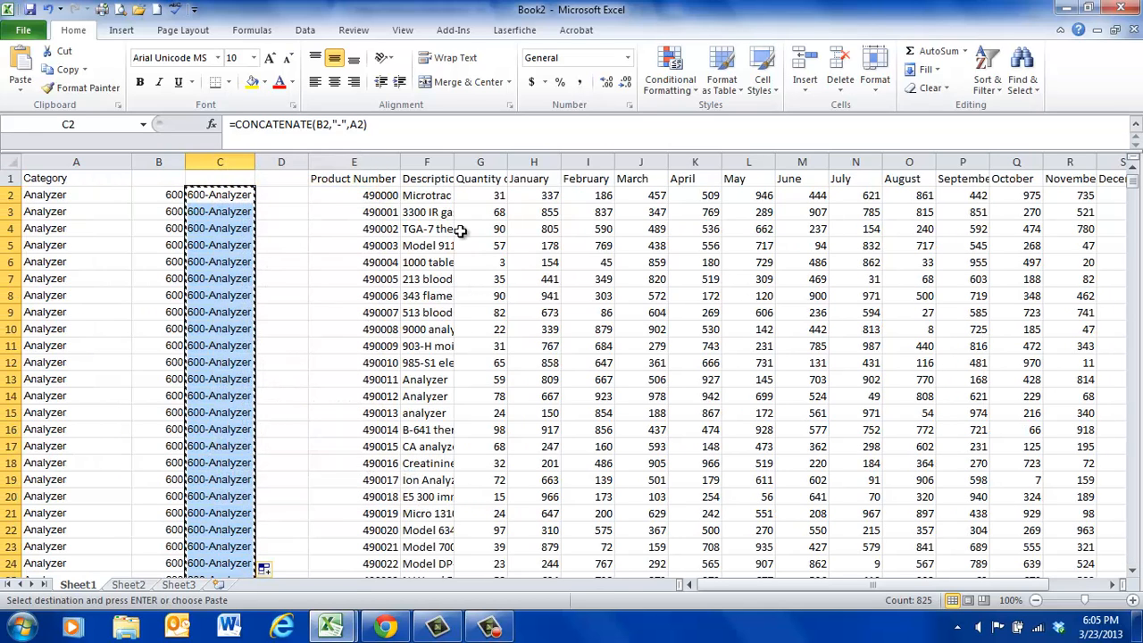
Paste the copied codes as values only over the Category column starting at A2, and clear the copy selection.
click(49, 196)
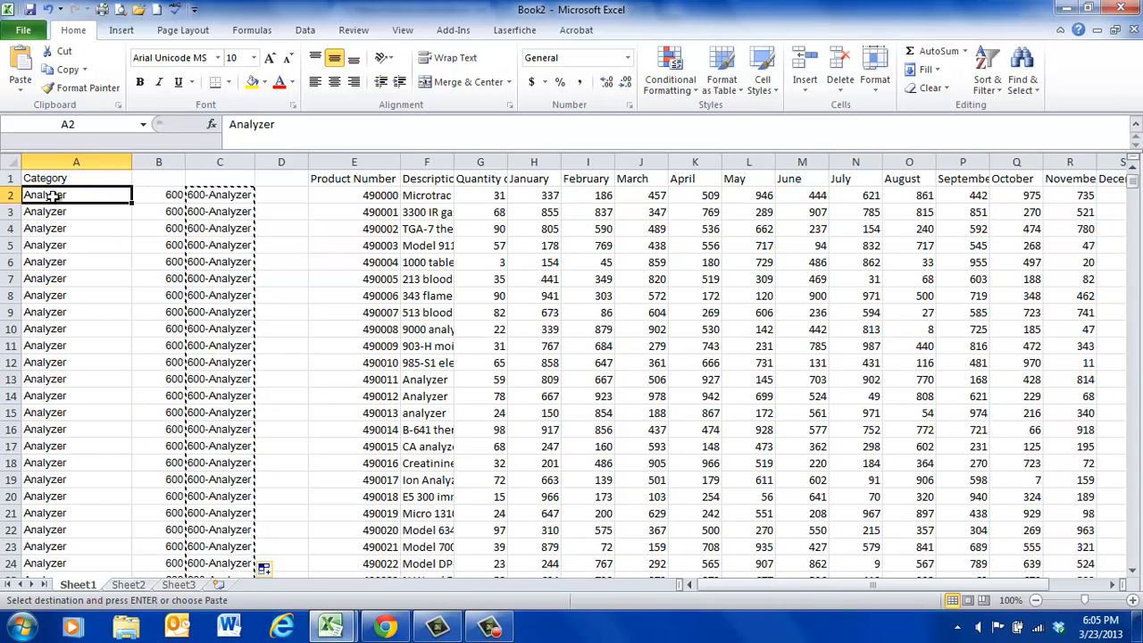
right_click(53, 196)
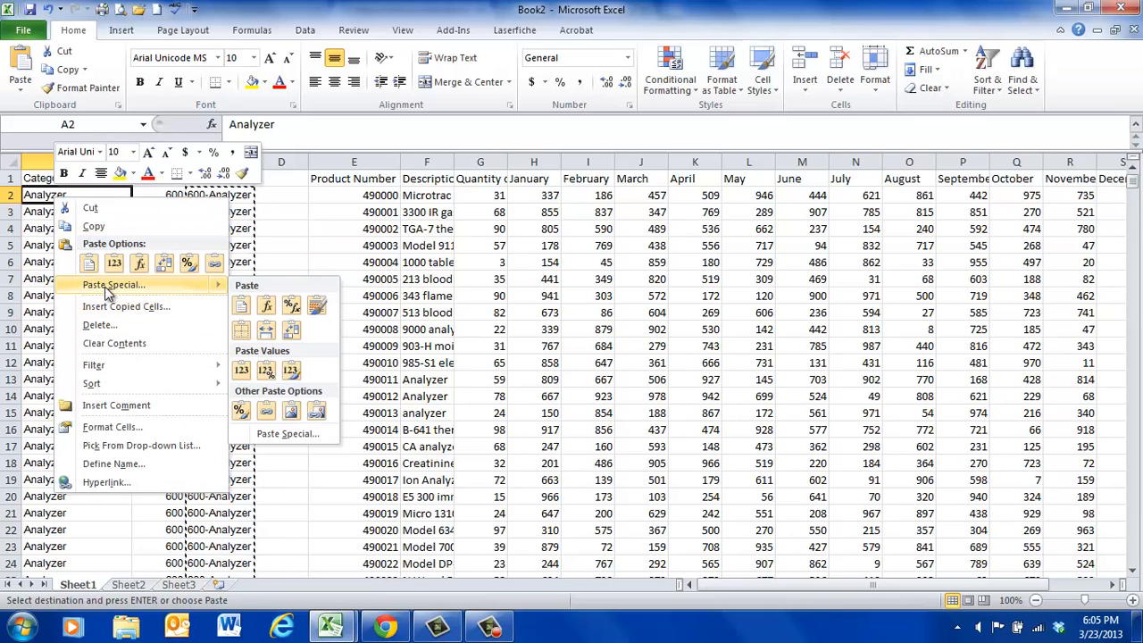
click(106, 286)
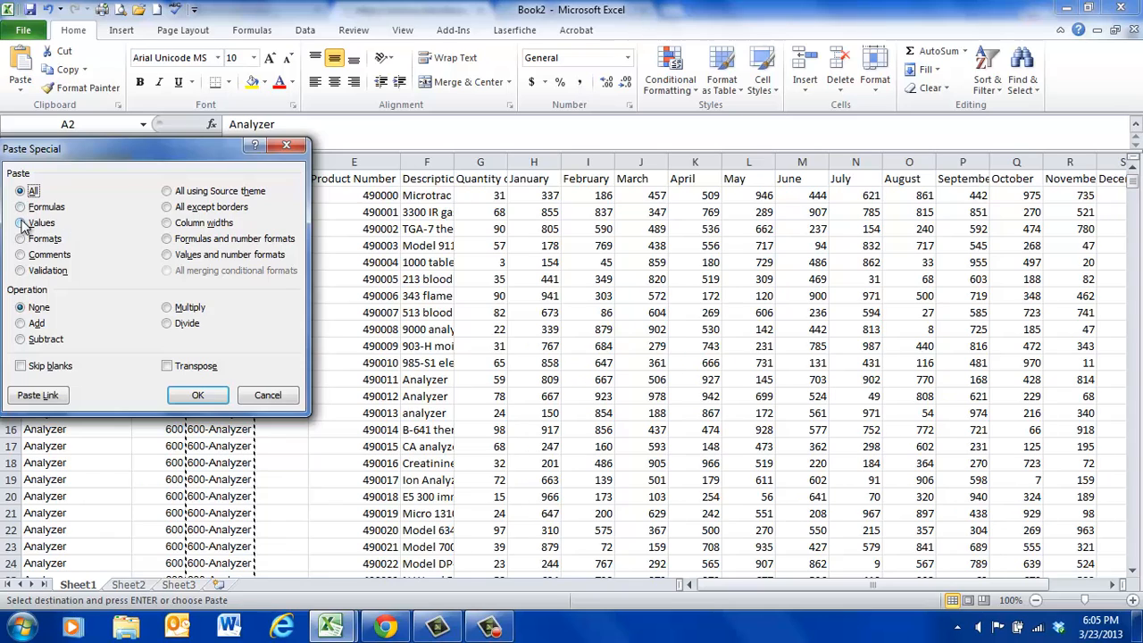
click(22, 224)
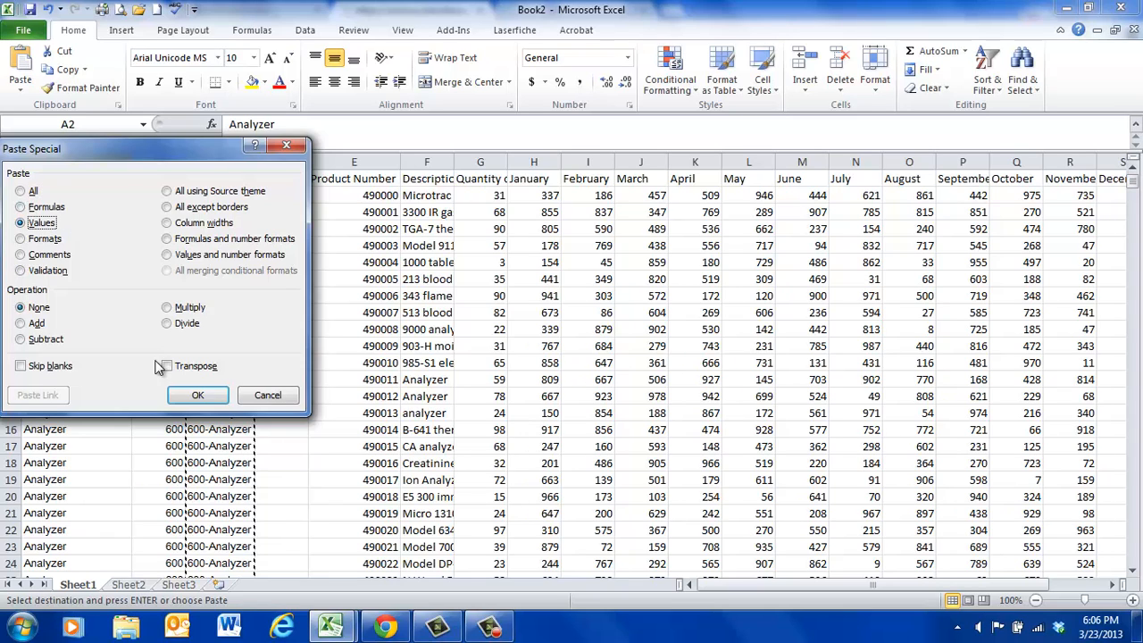
click(197, 398)
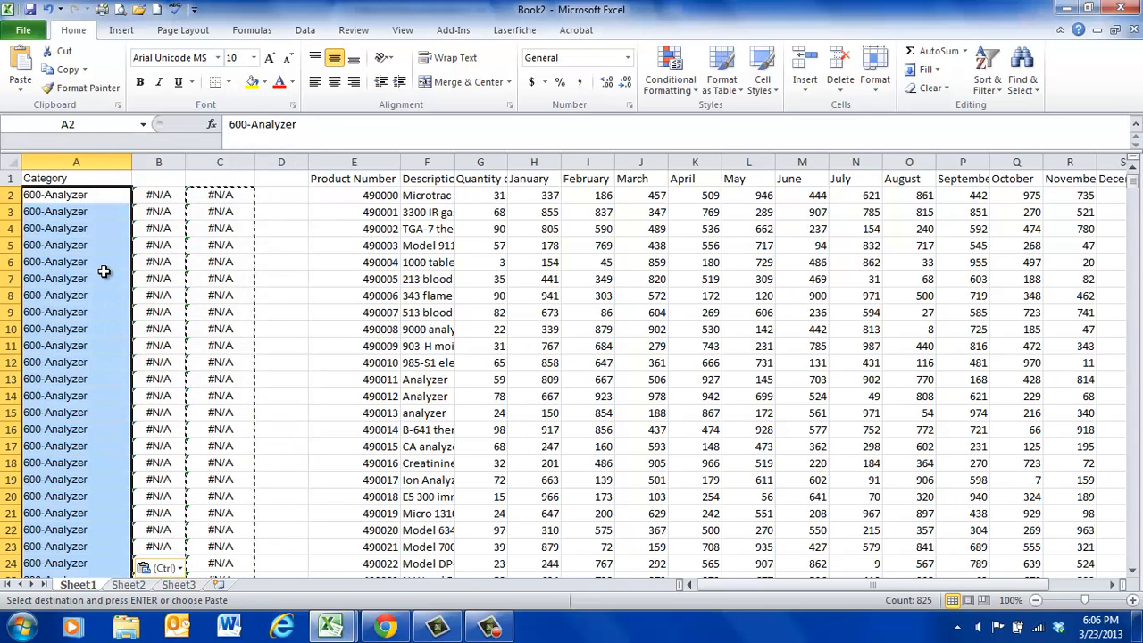
click(159, 228)
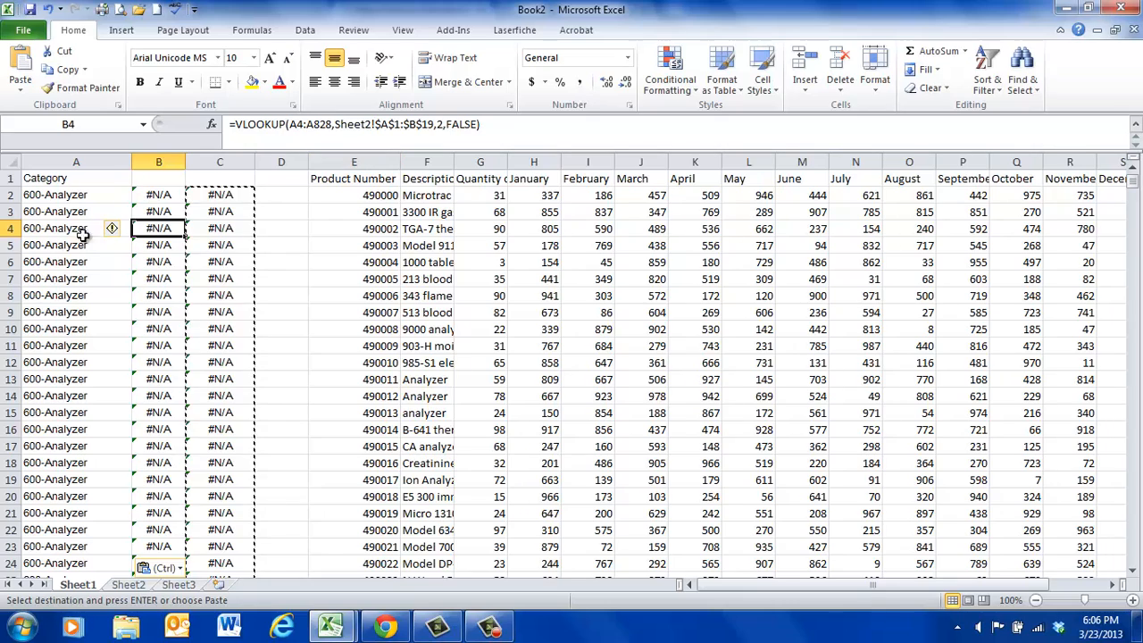
click(219, 228)
key(Escape)
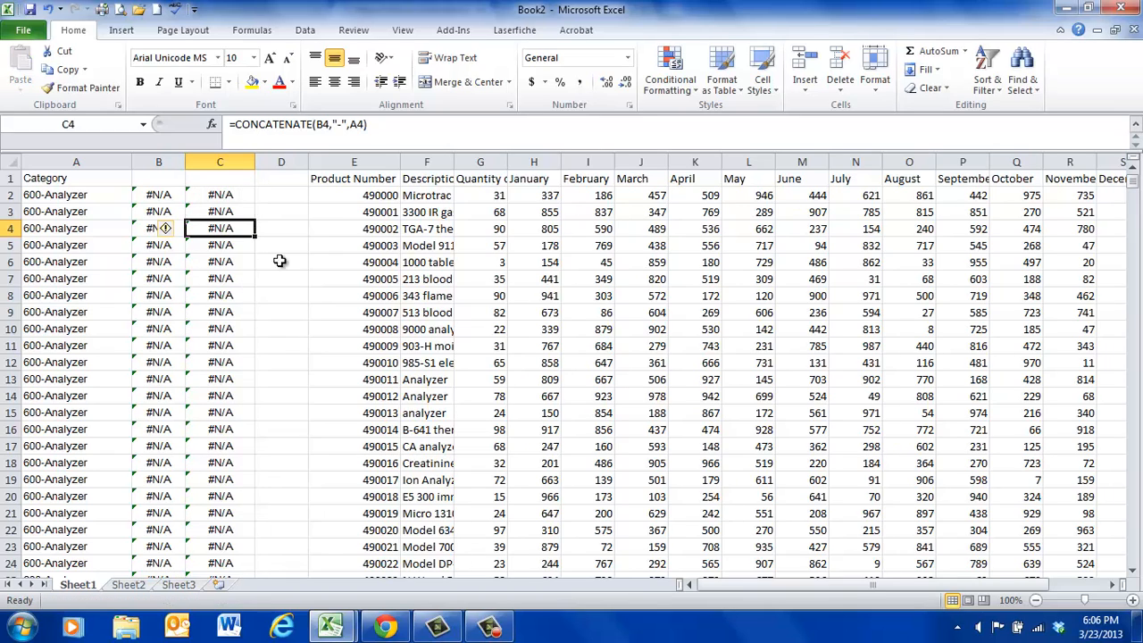
Delete sheet columns B through D, which hold the lookup and CONCATENATE helper formulas.
click(286, 196)
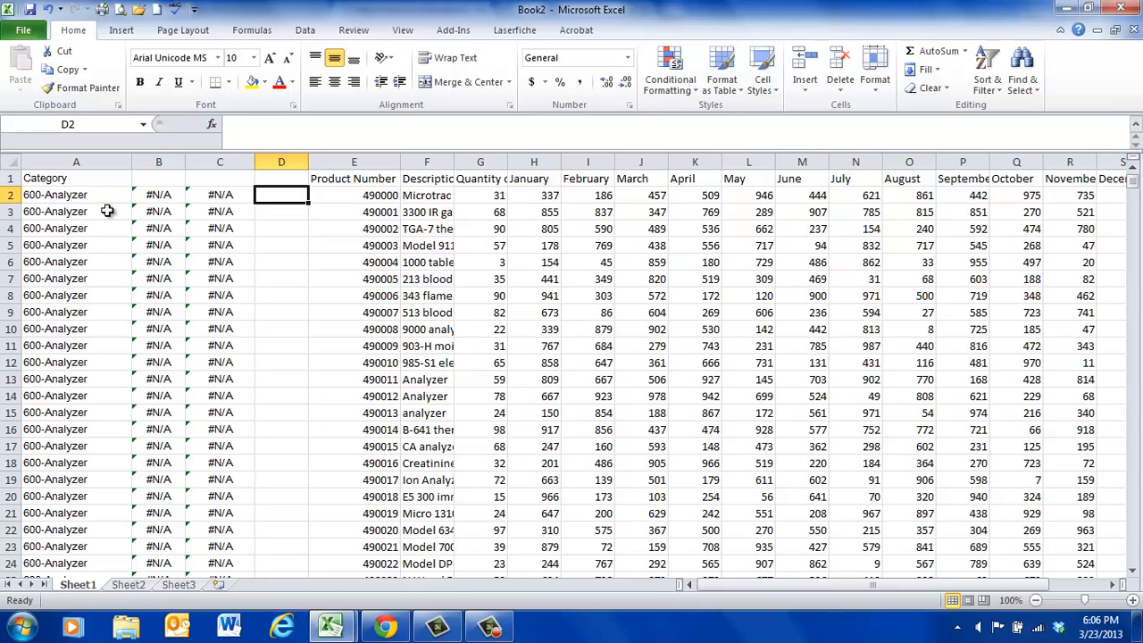
click(160, 162)
drag(160, 162, 282, 166)
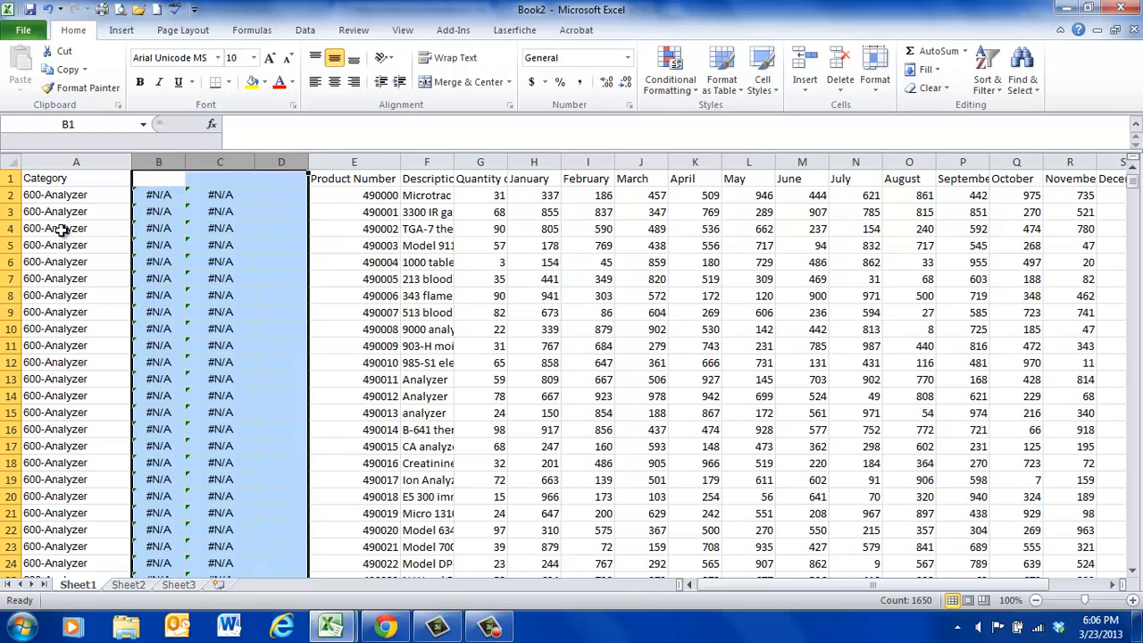
click(842, 93)
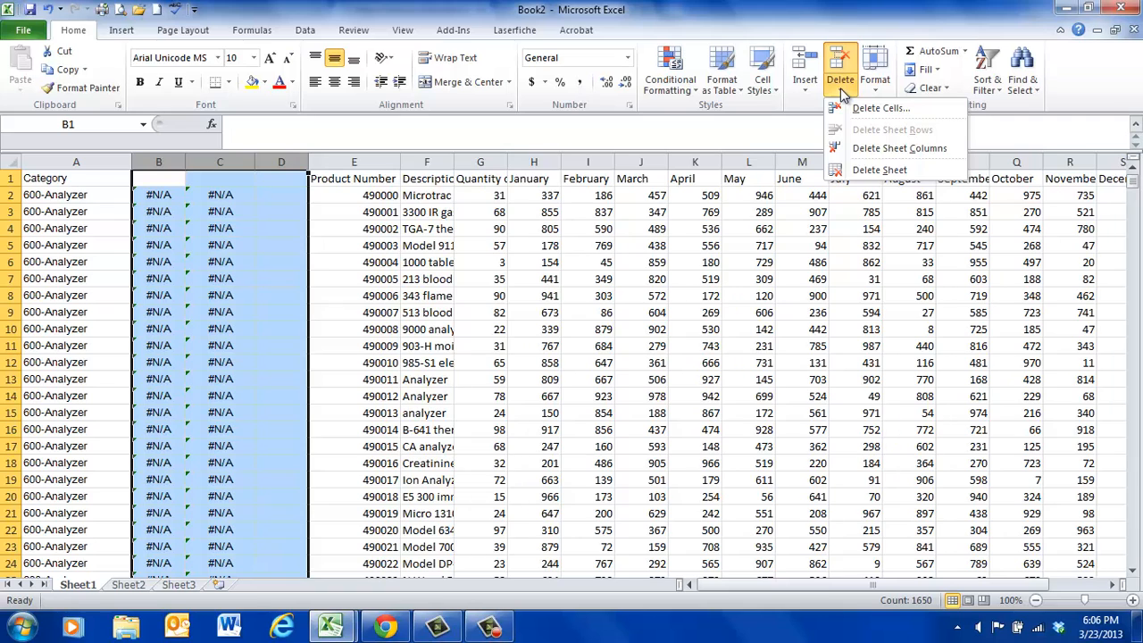
click(879, 149)
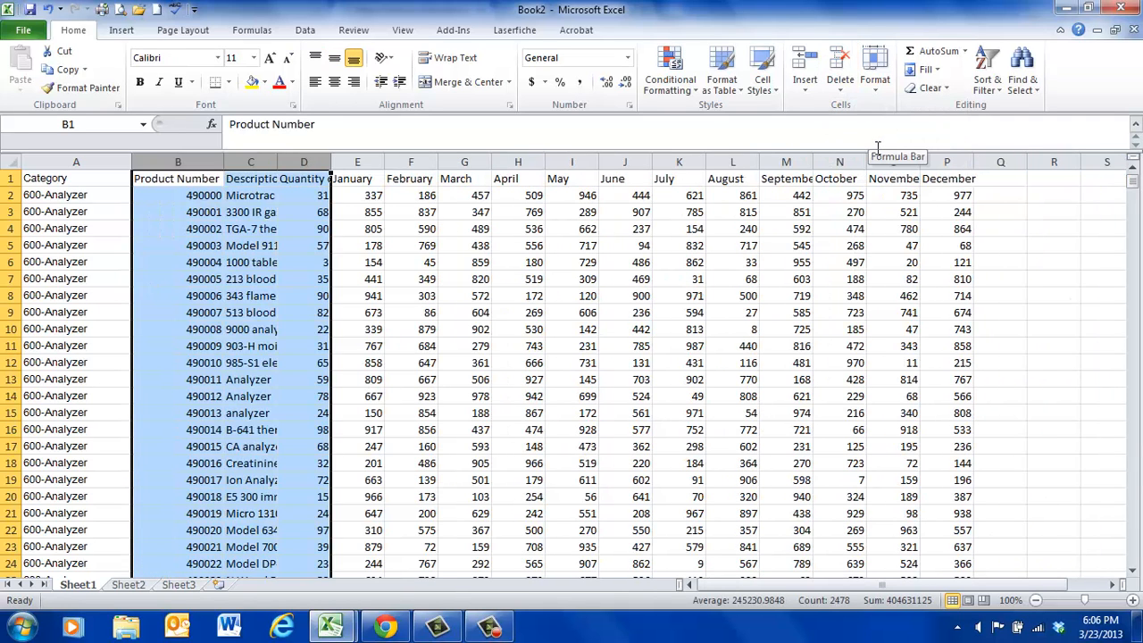
Format the data range A1:P826 as a table with headers, using the blue light style with a solid header row.
click(483, 349)
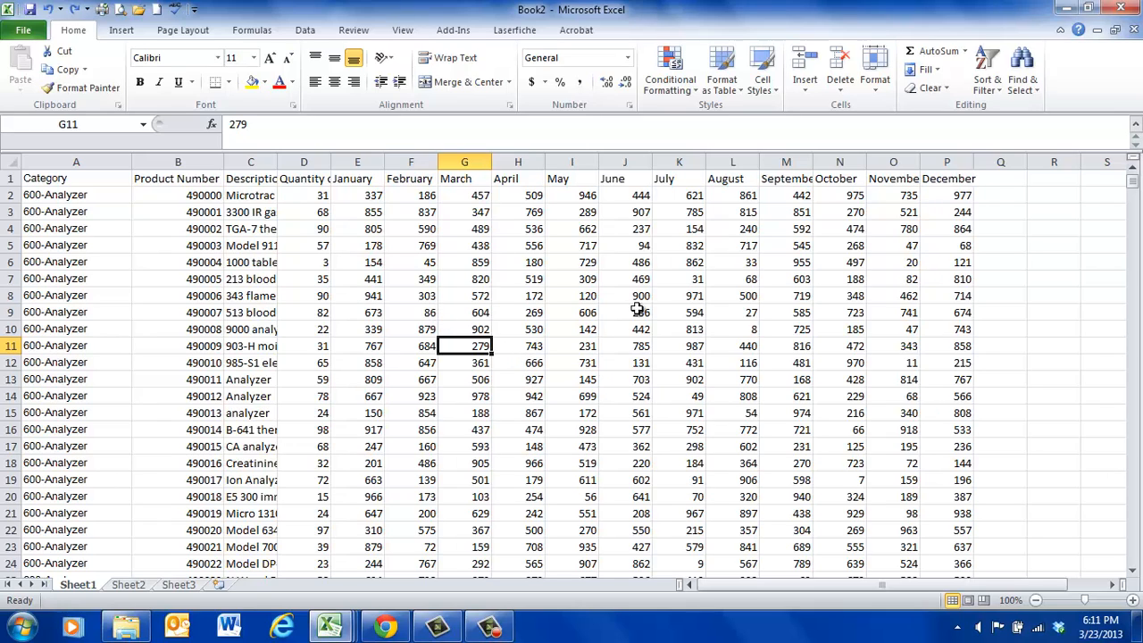
click(744, 96)
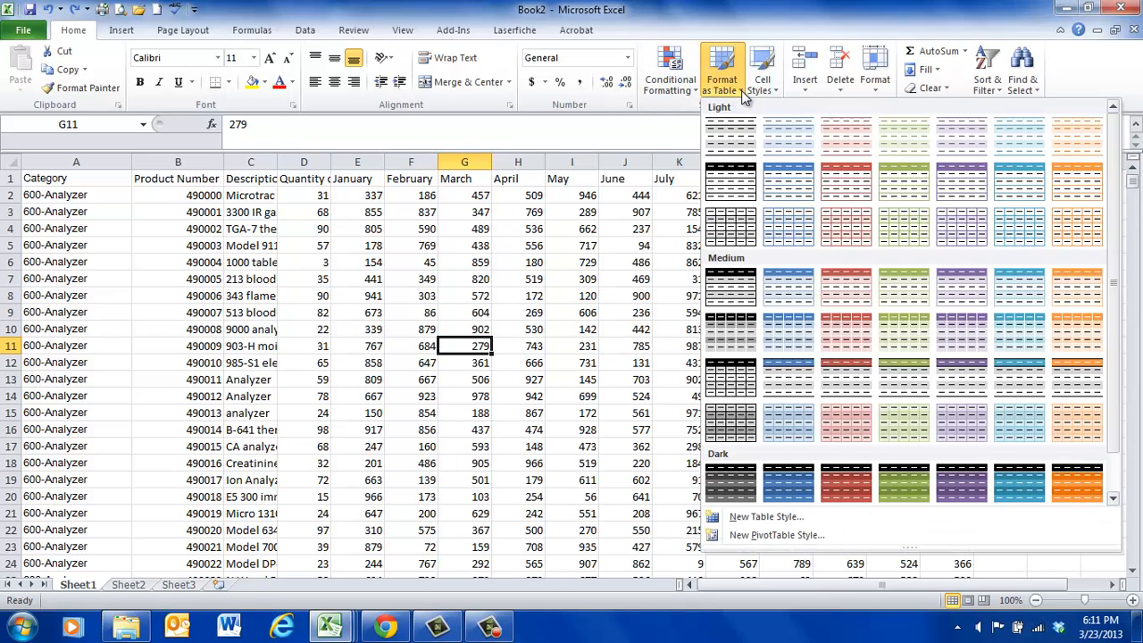
click(779, 181)
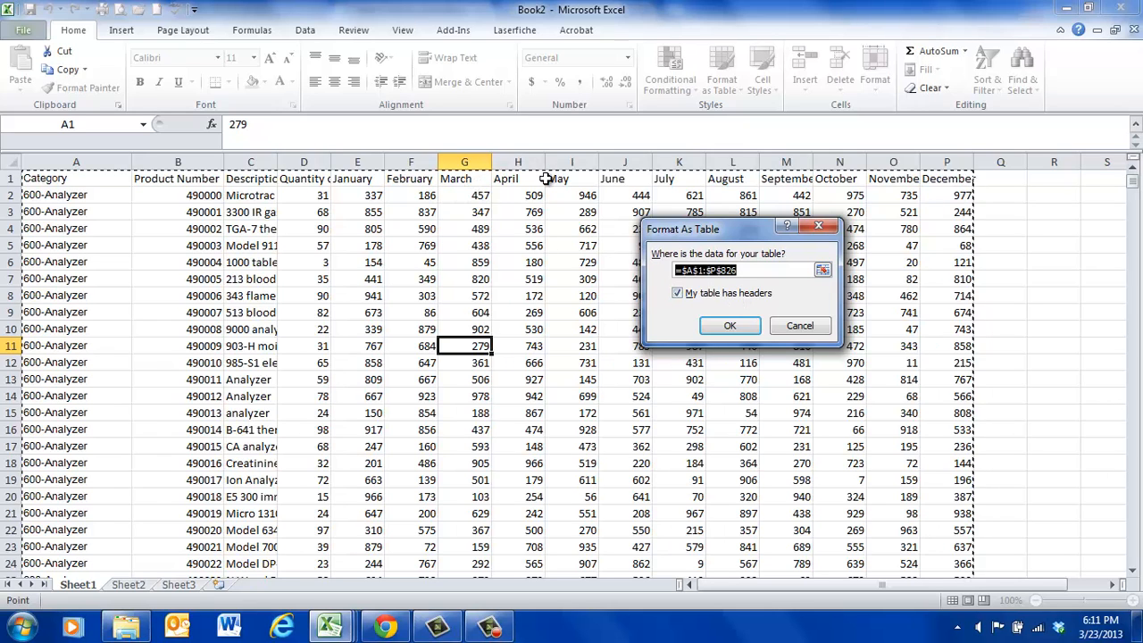
click(729, 325)
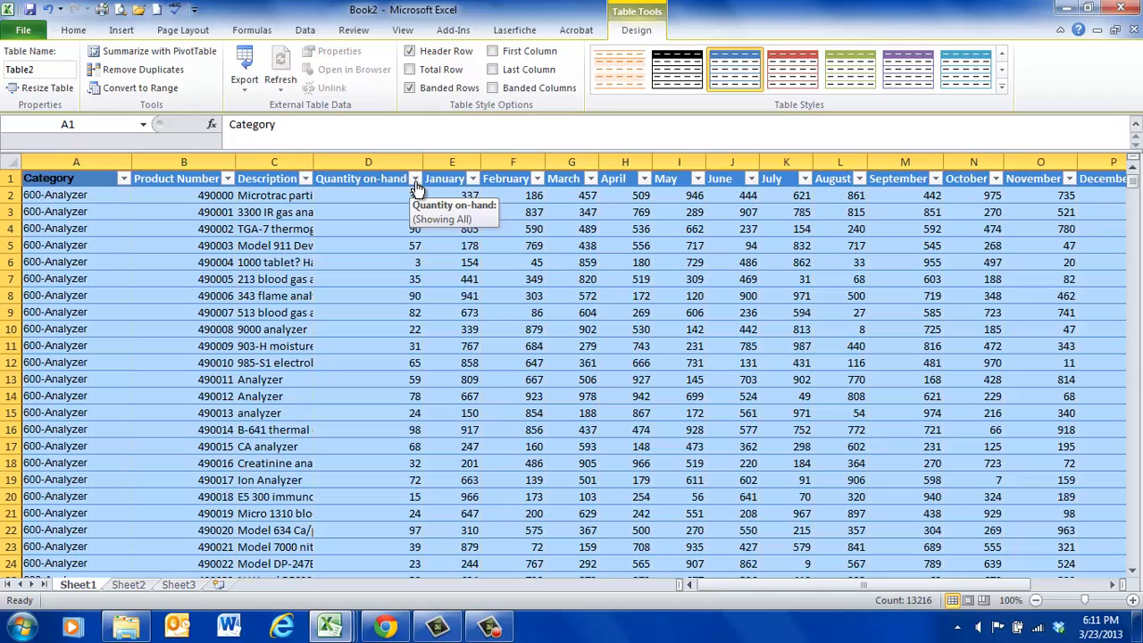
Examine the sort and filter options of the Quantity on-hand column without applying any.
click(415, 181)
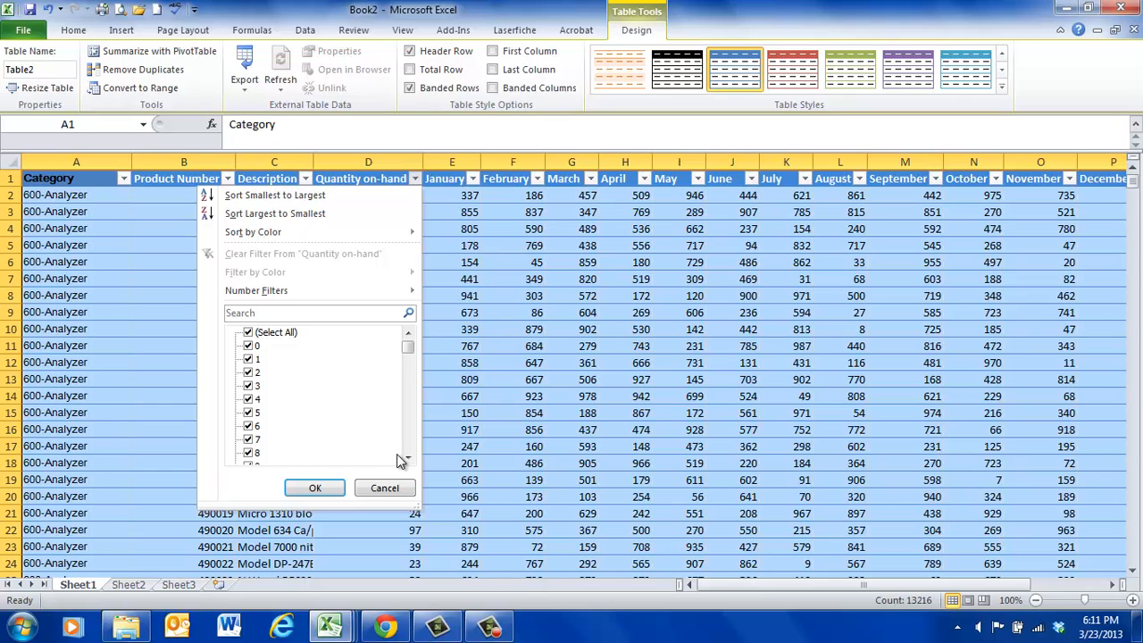
click(385, 490)
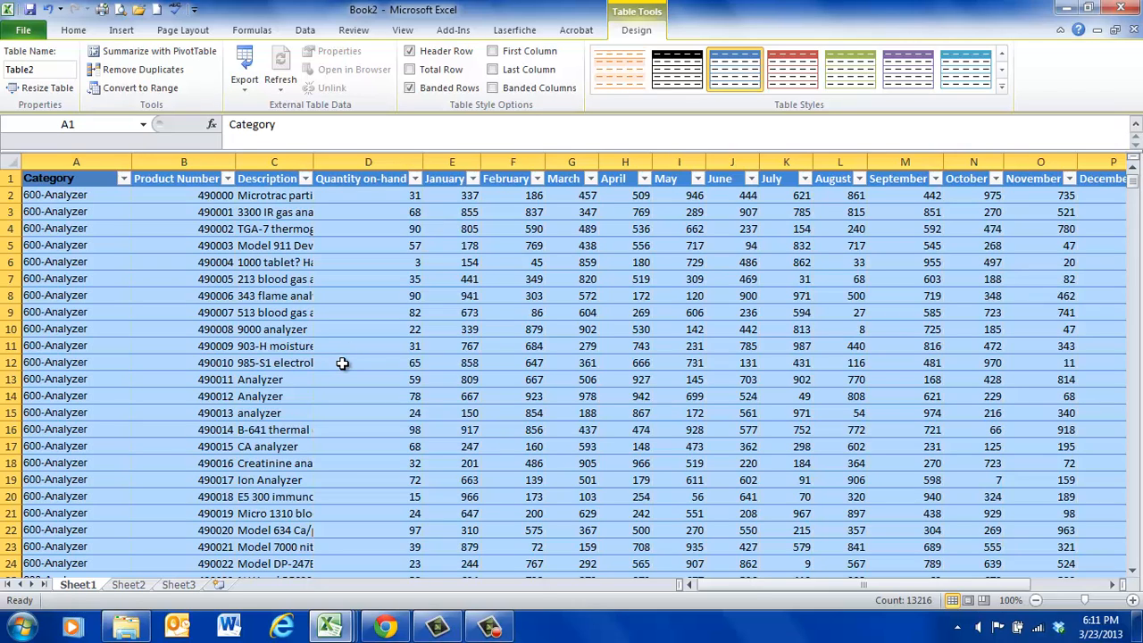
Enter the label Total in cell A827, directly below the last data row.
scroll(342, 363, down, 20)
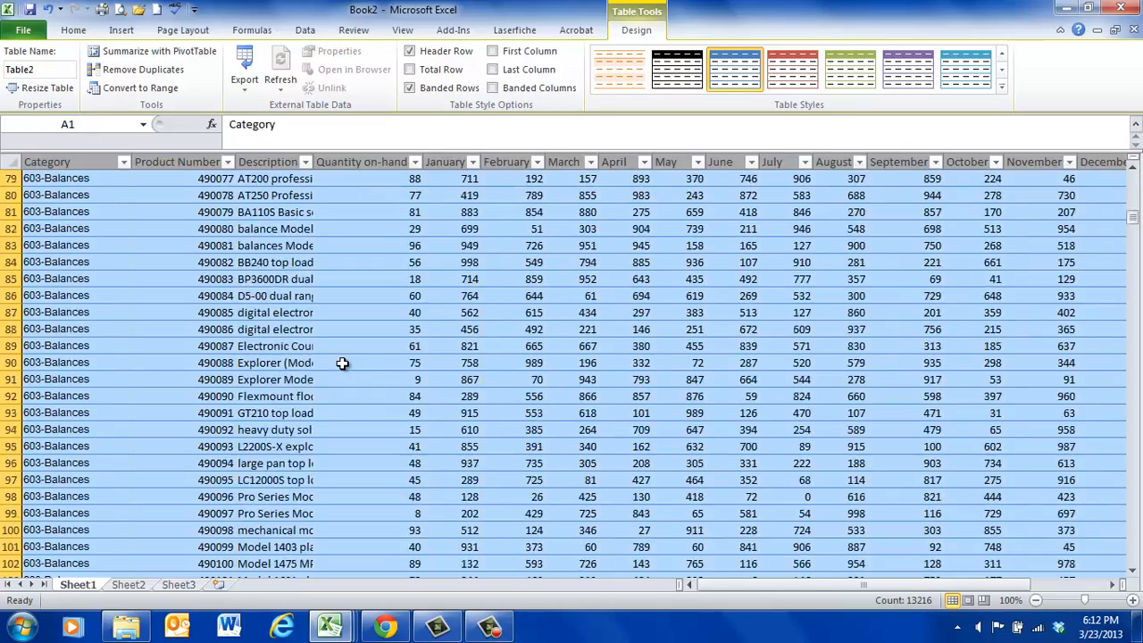
drag(1133, 288, 1135, 569)
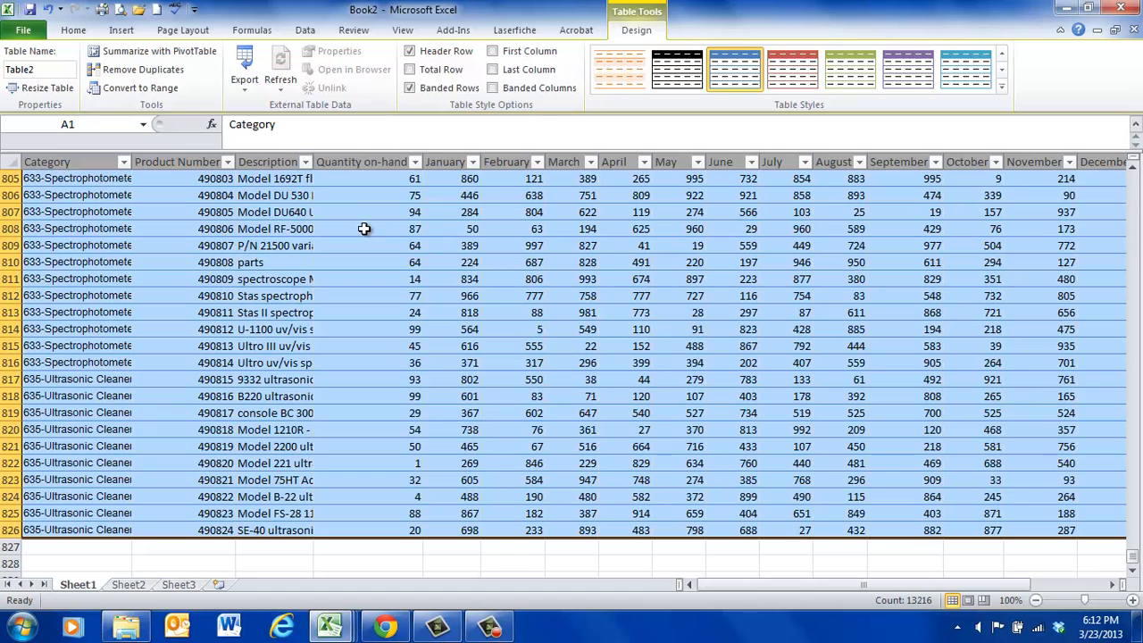
click(69, 553)
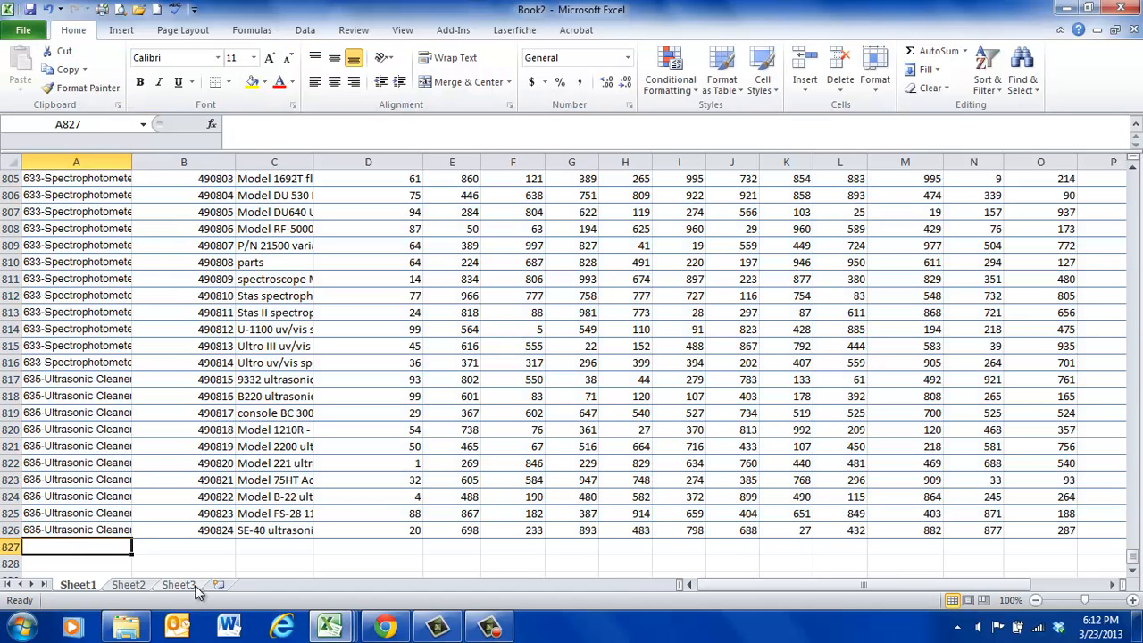
text(Total)
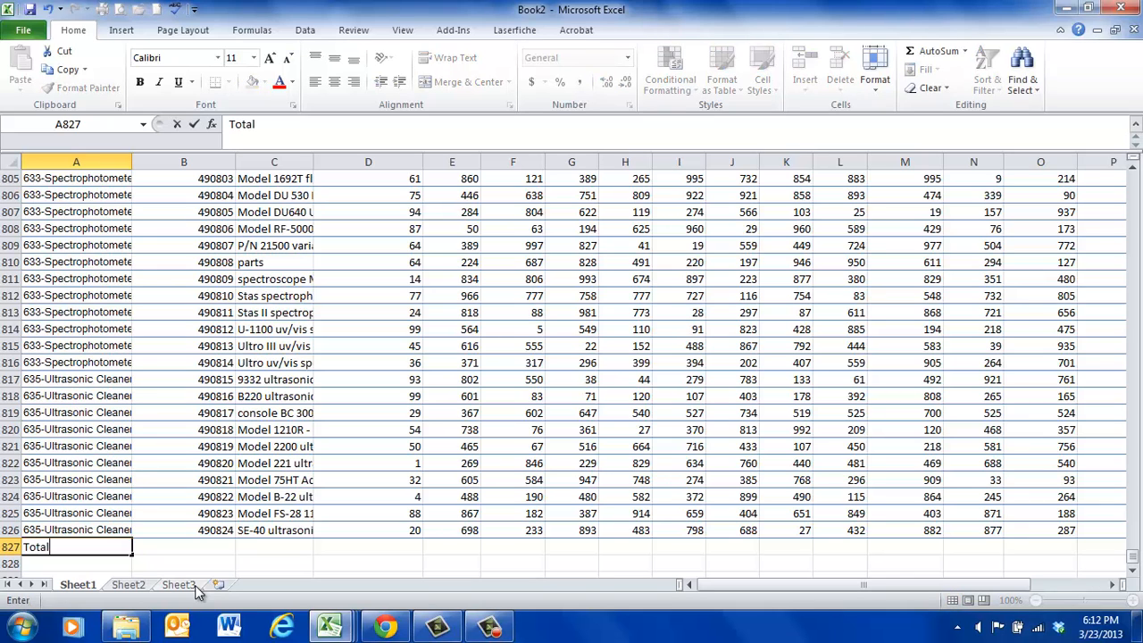
key(Return)
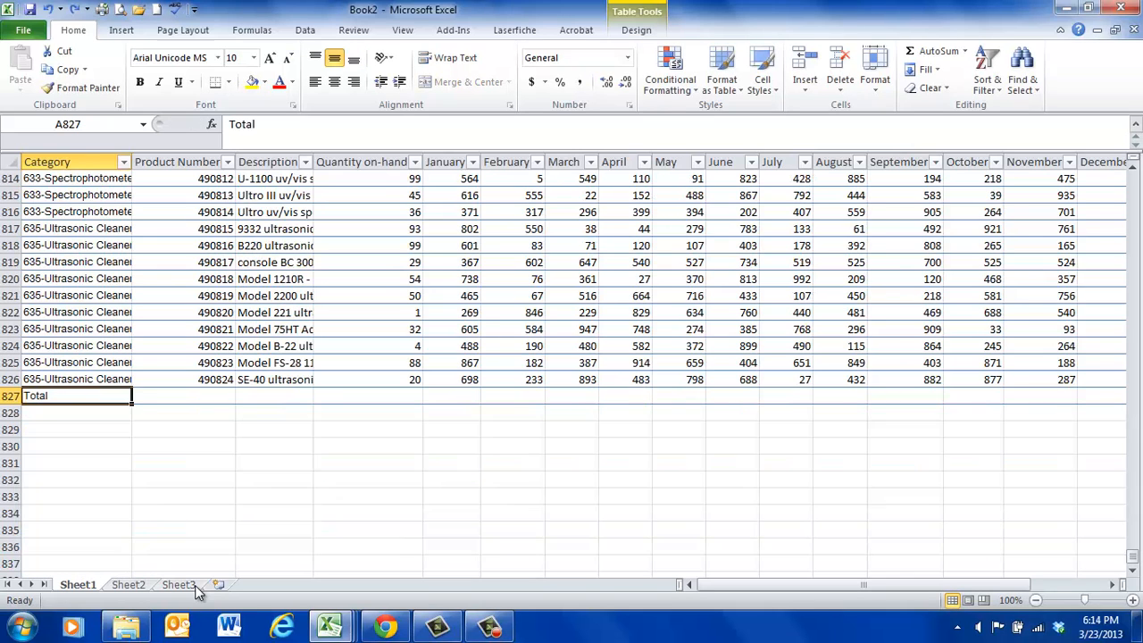
scroll(197, 592, up, 3)
scroll(204, 595, down, 5)
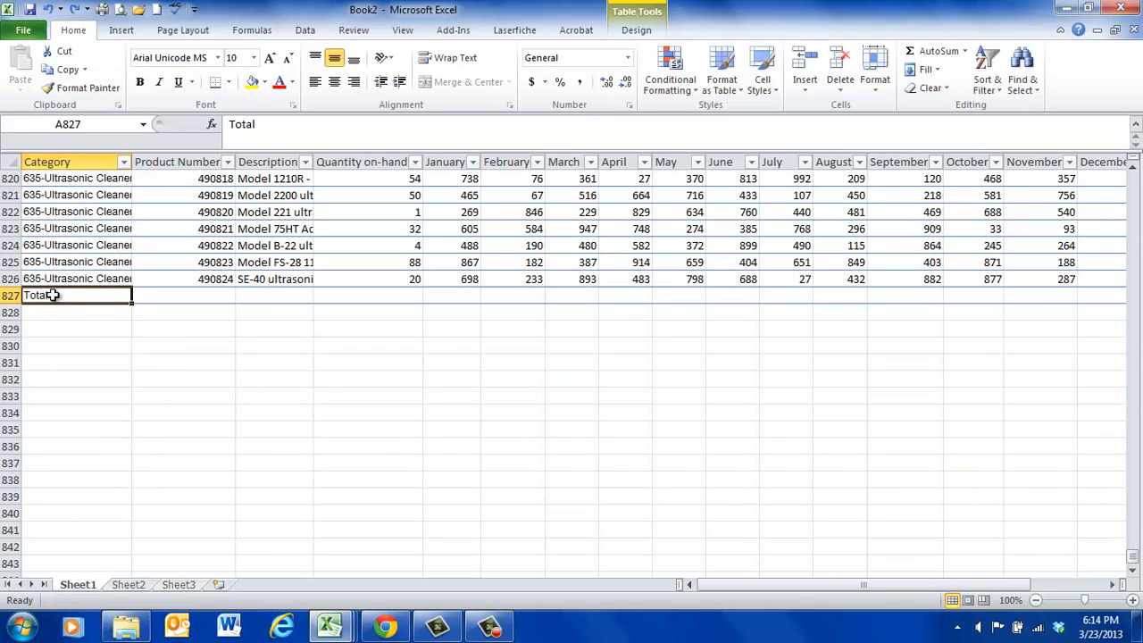
Try clearing the label in A827 and turning on the table's total row, and undo both changes.
key(Delete)
click(344, 395)
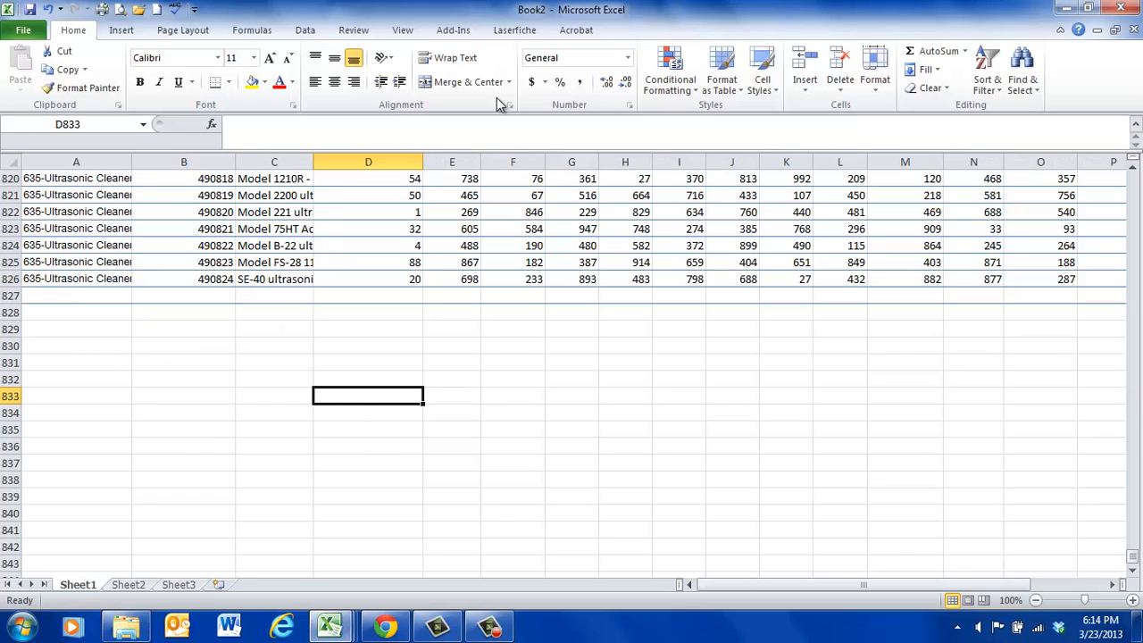
click(267, 211)
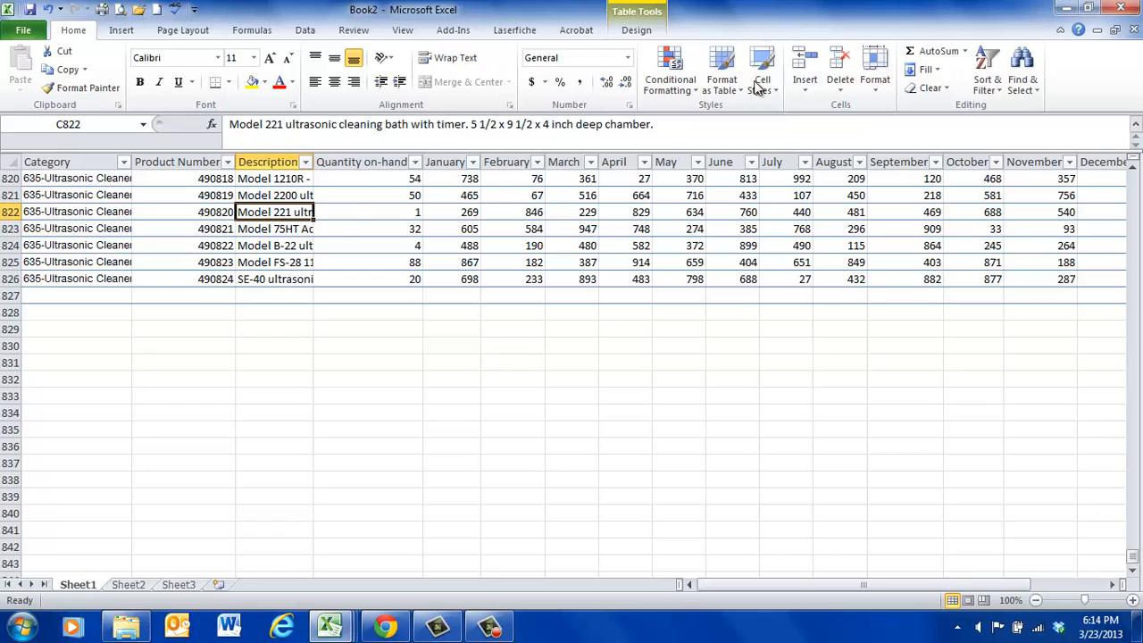
click(637, 30)
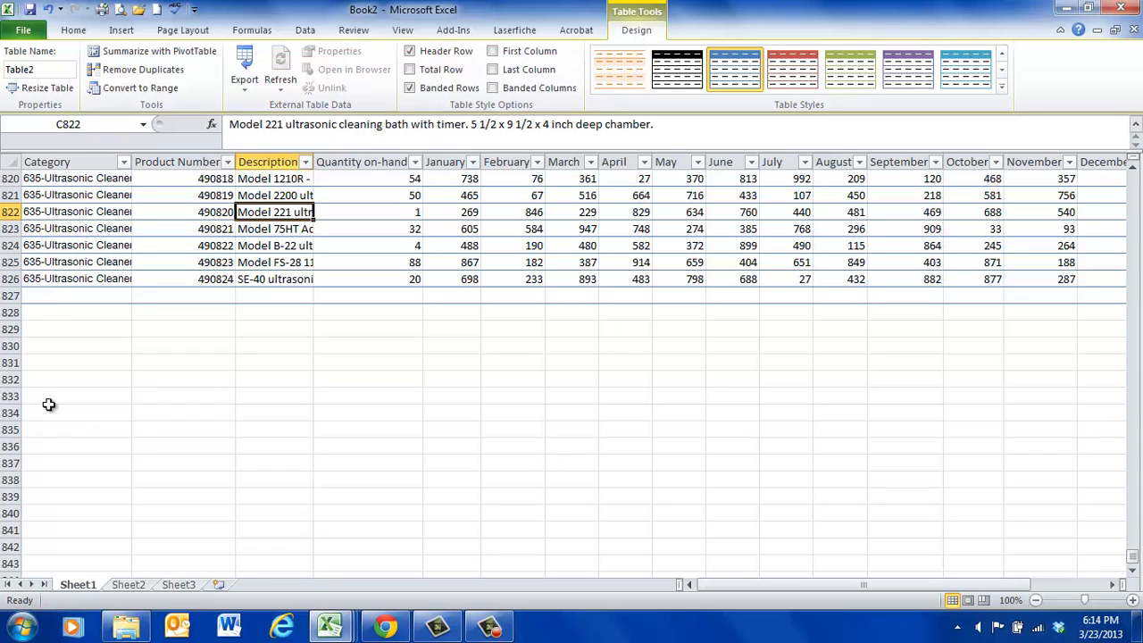
click(410, 69)
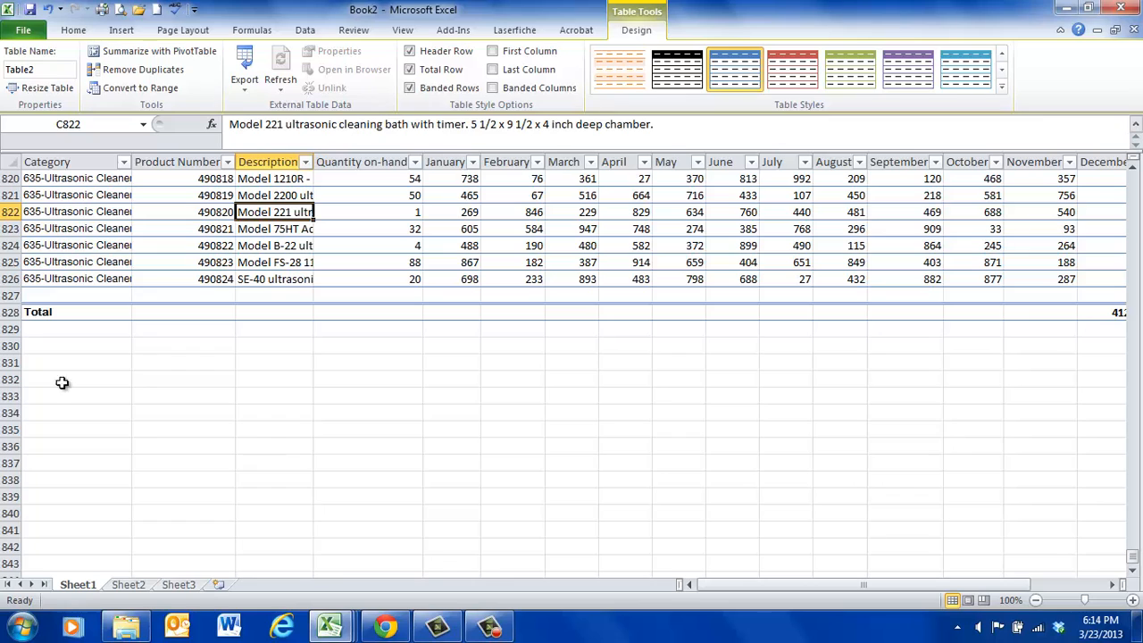
click(49, 10)
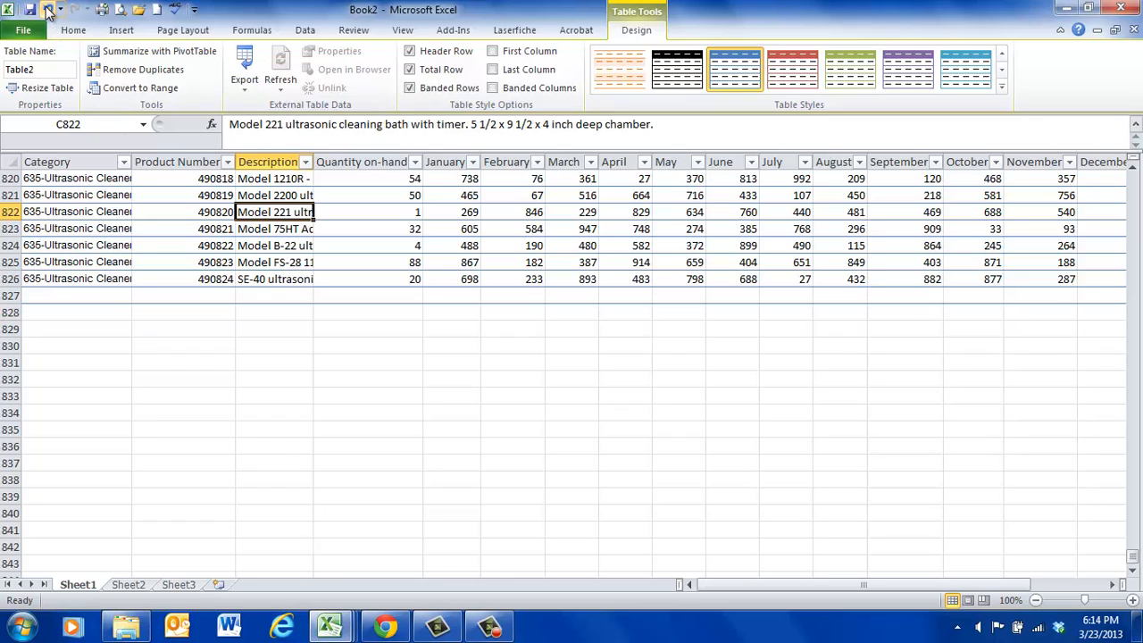
click(49, 10)
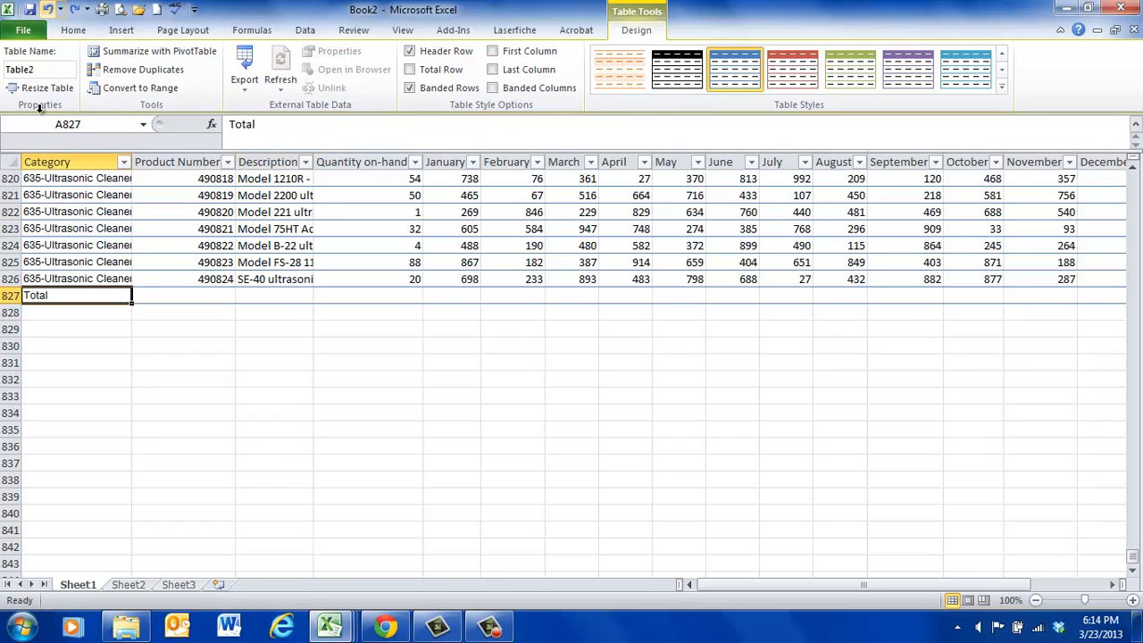
Delete sheet row 827, which holds the manually entered Total label.
click(9, 296)
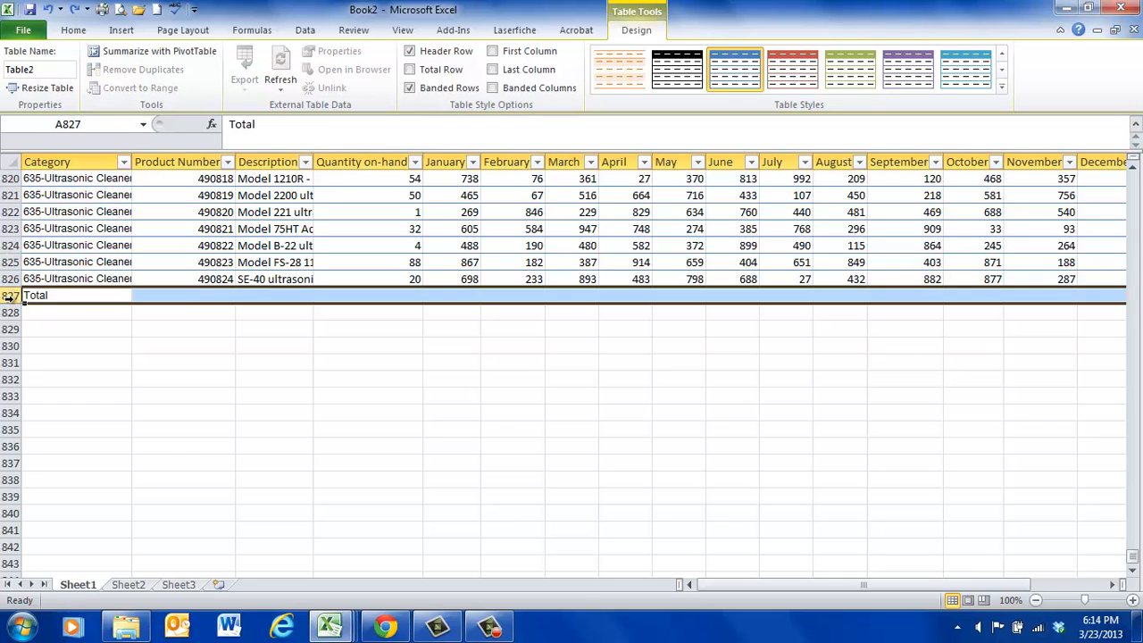
scroll(9, 295, up, 3)
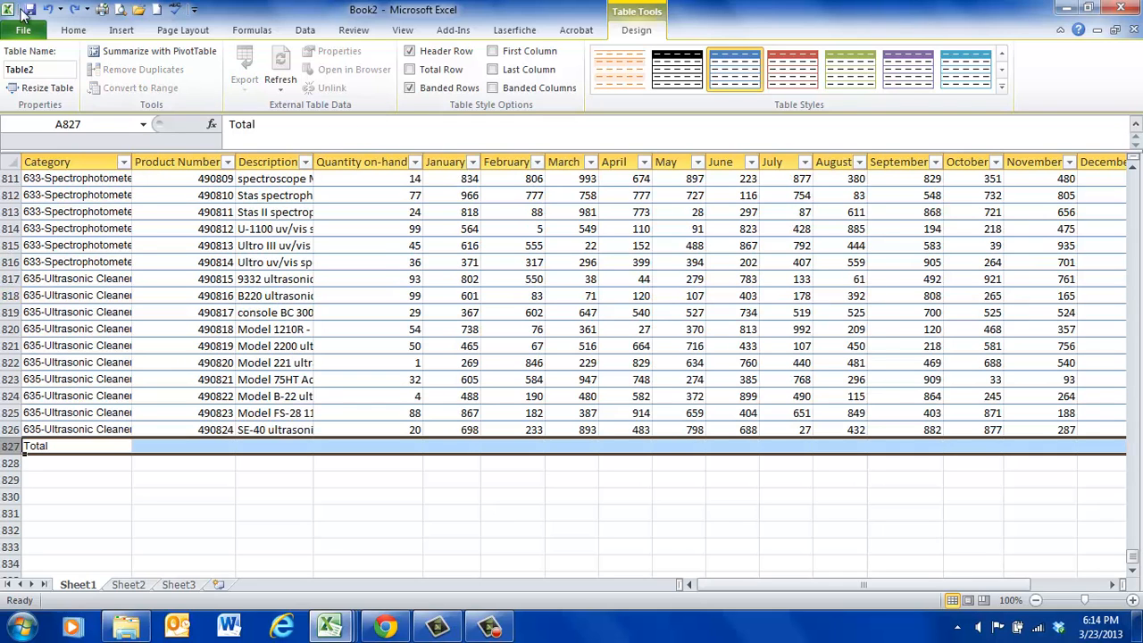
click(73, 30)
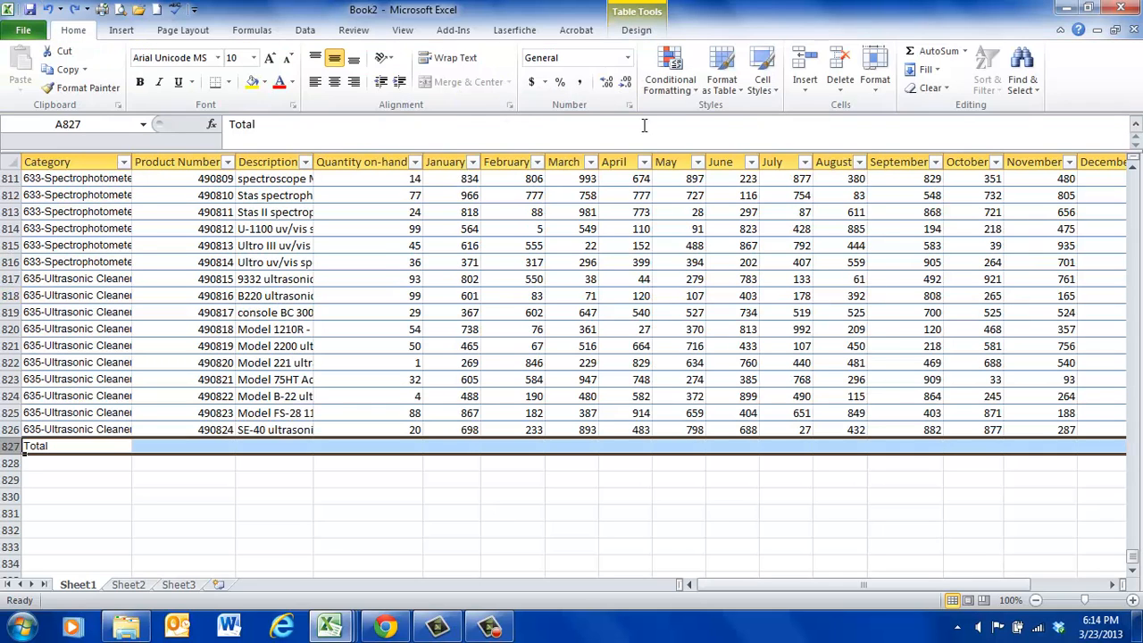
click(840, 89)
click(866, 130)
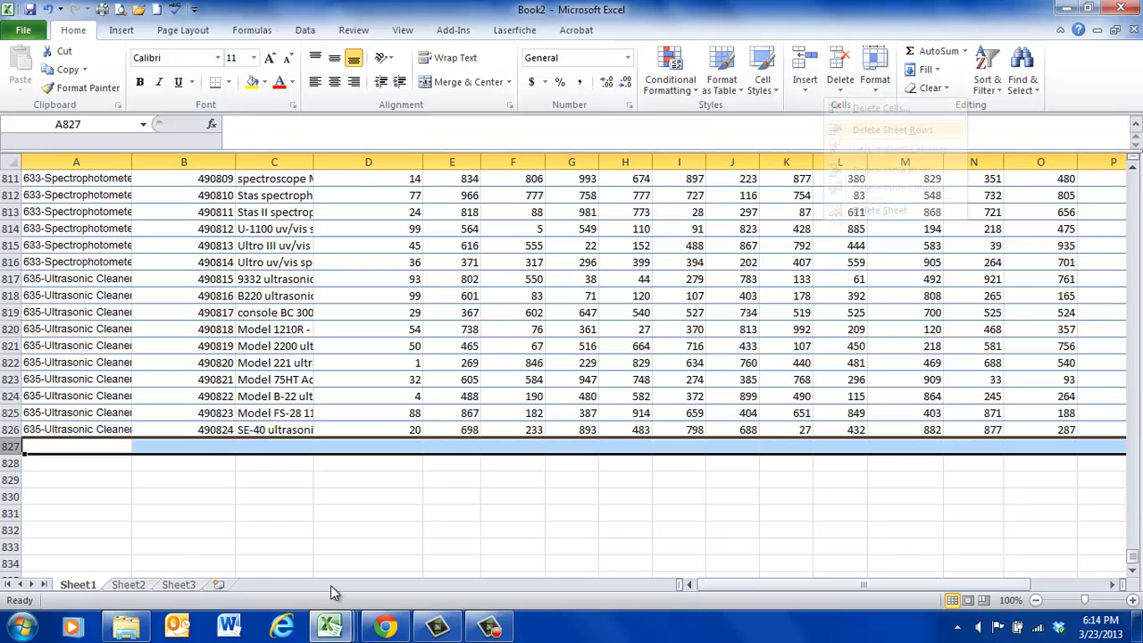
click(250, 561)
click(31, 446)
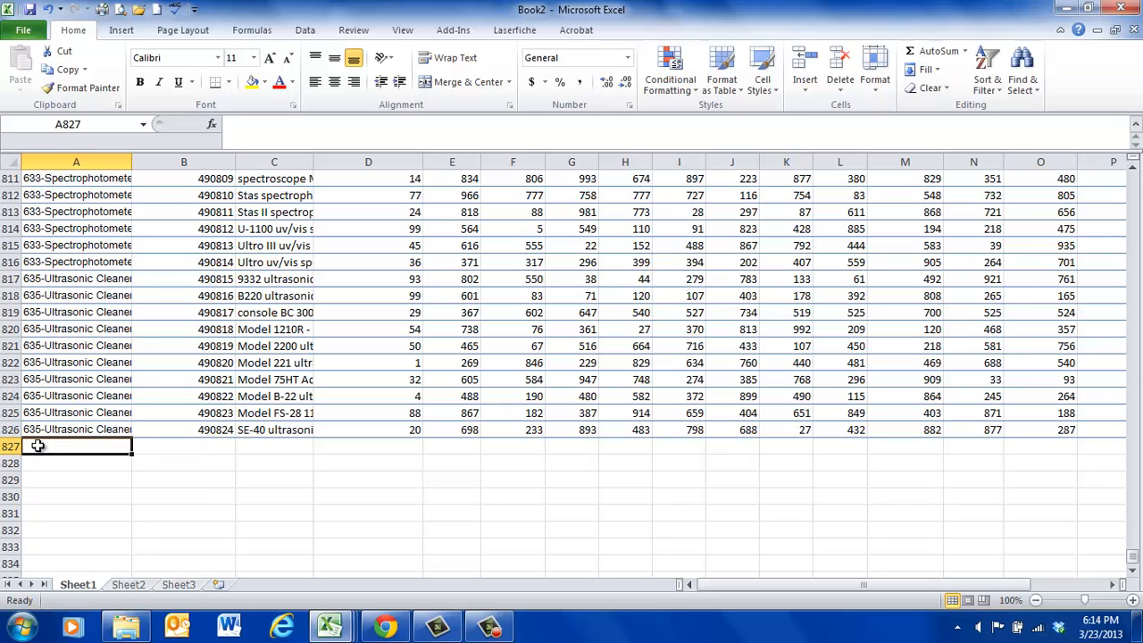
Turn on the built-in total row for the data table.
click(94, 383)
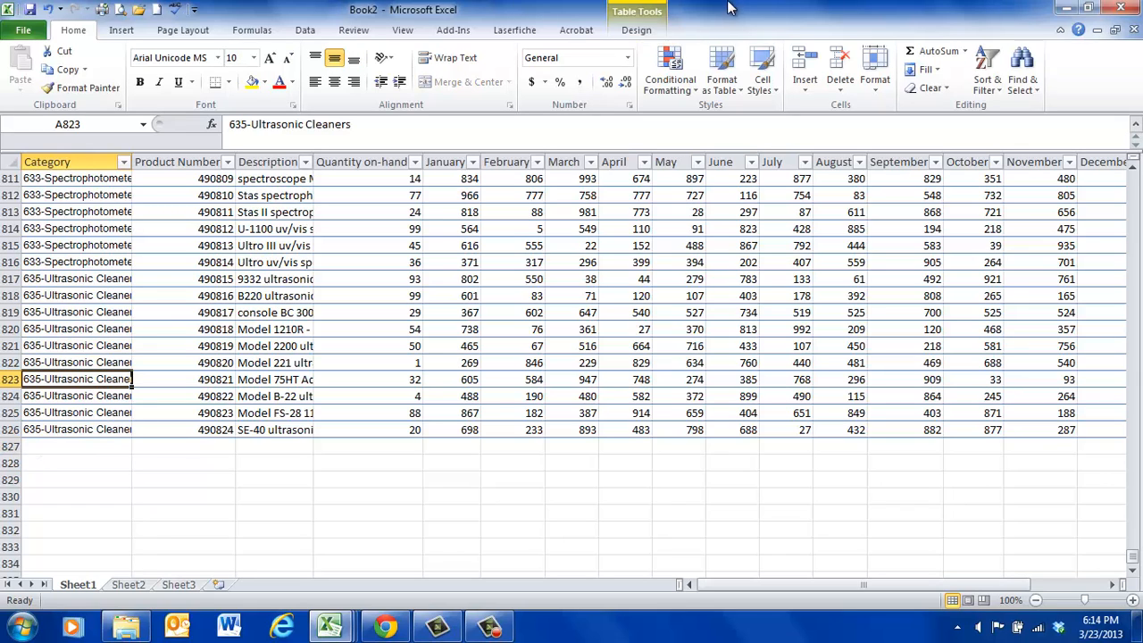
click(637, 30)
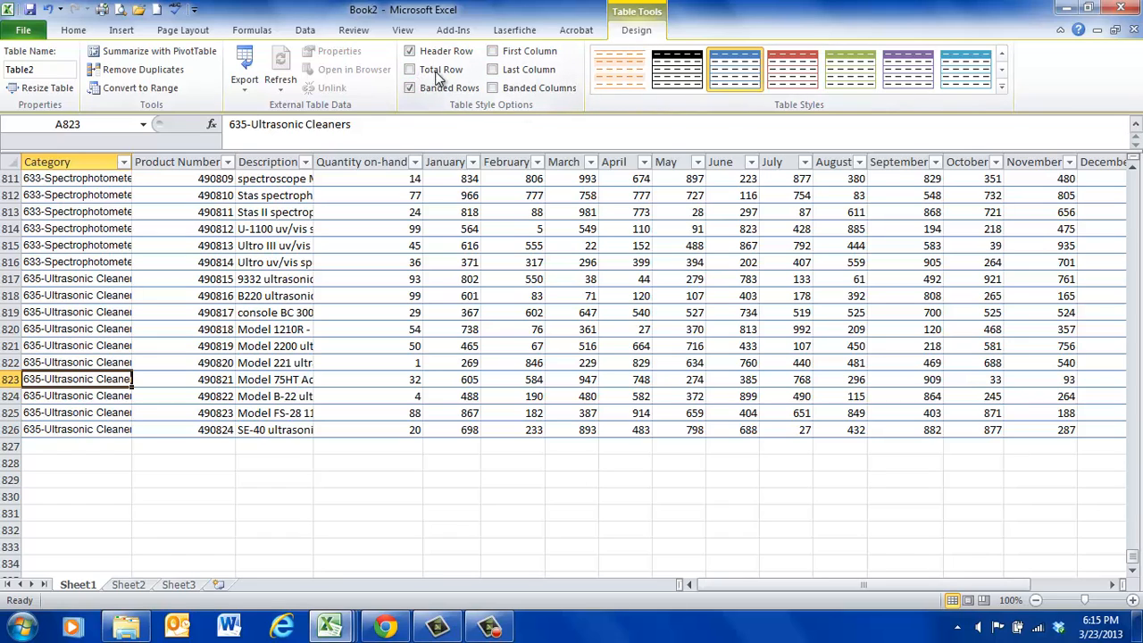
click(413, 70)
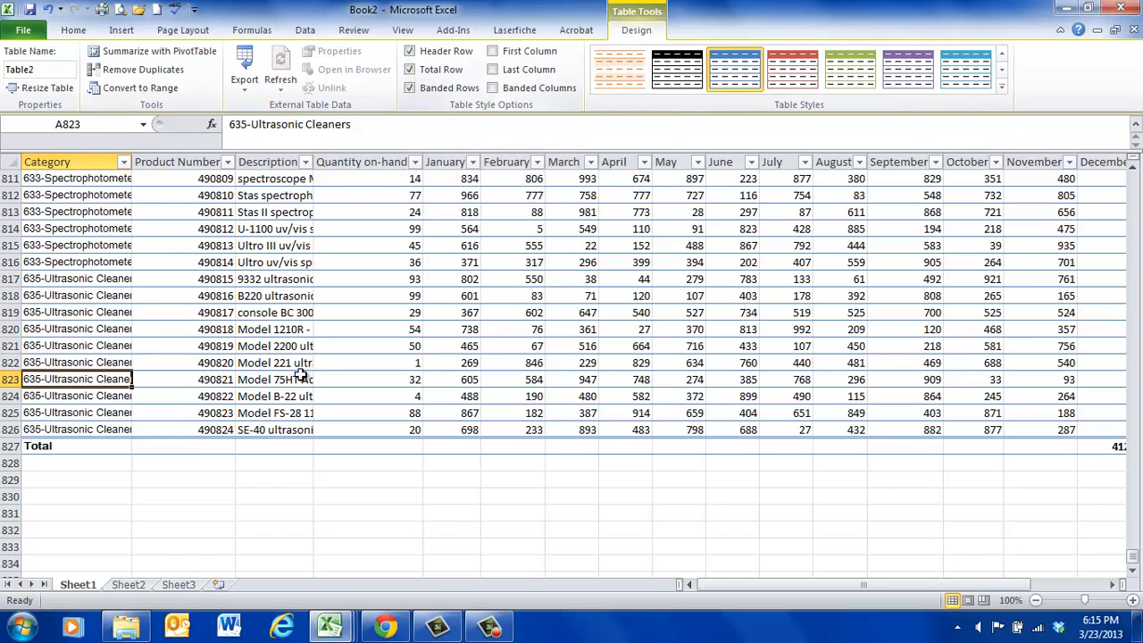
Set the Quantity on-hand total in D827 to Sum and fill it across the total row through December.
click(383, 444)
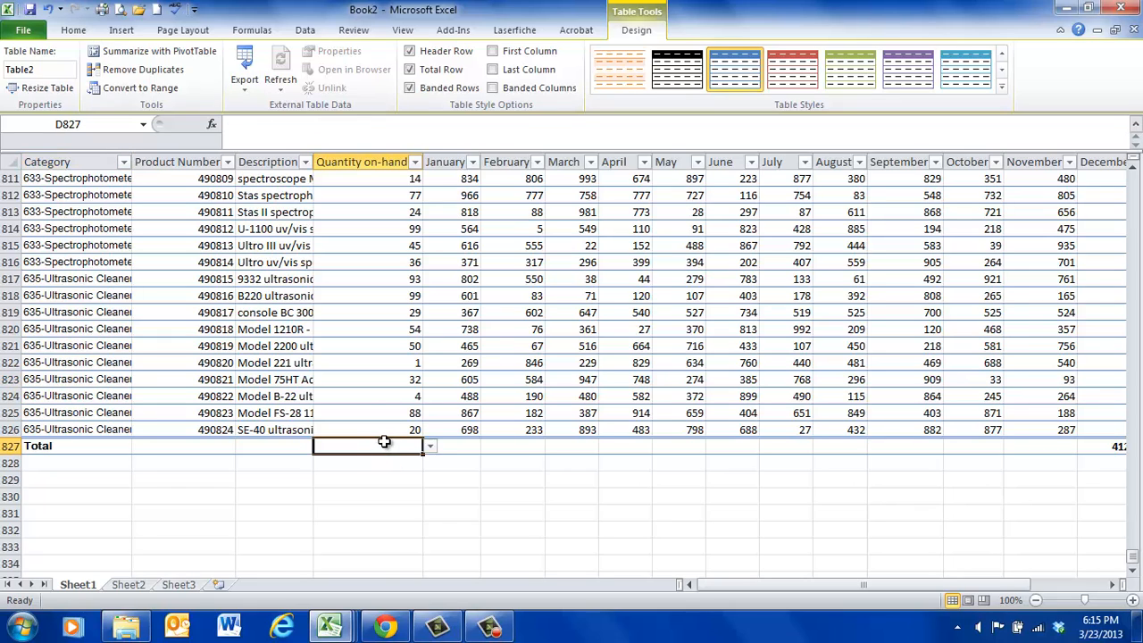
click(430, 446)
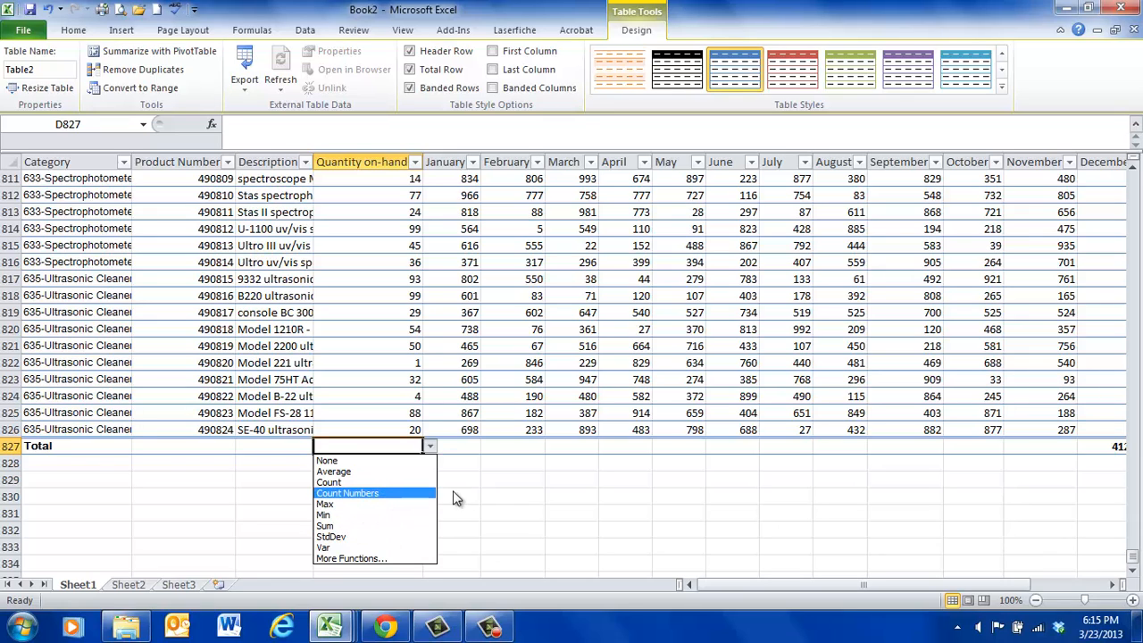
click(347, 528)
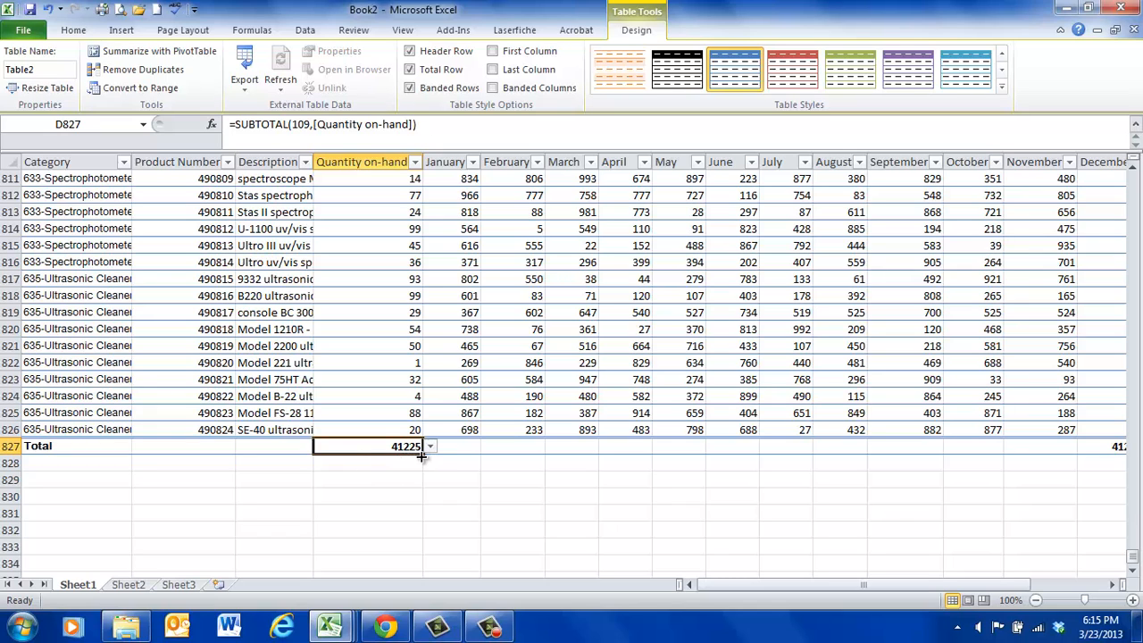
drag(422, 455, 925, 465)
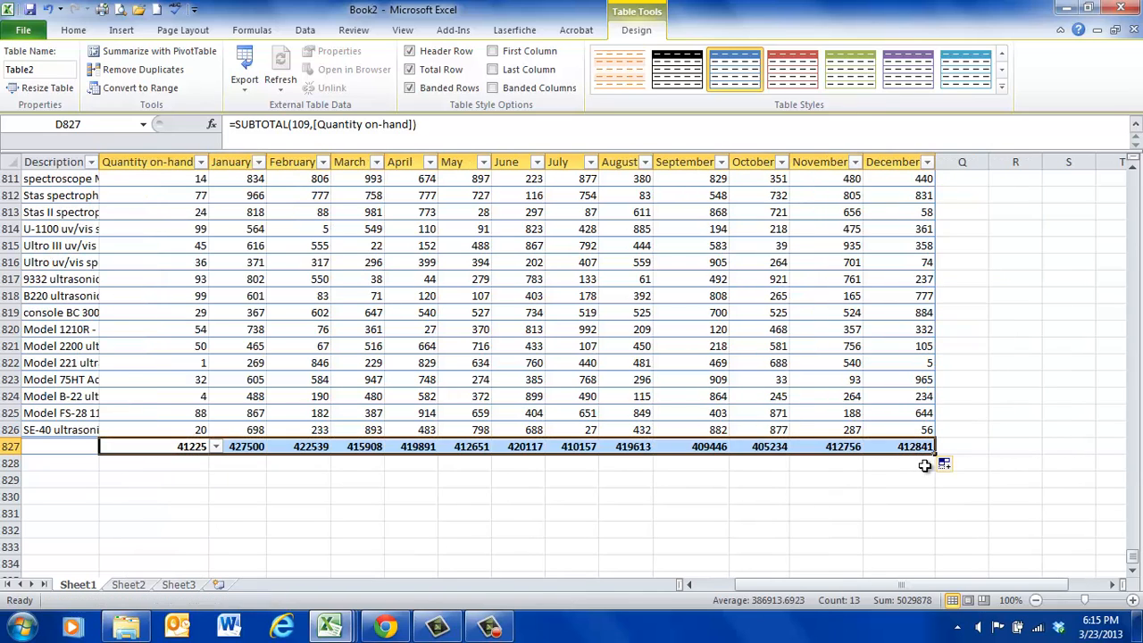
click(243, 449)
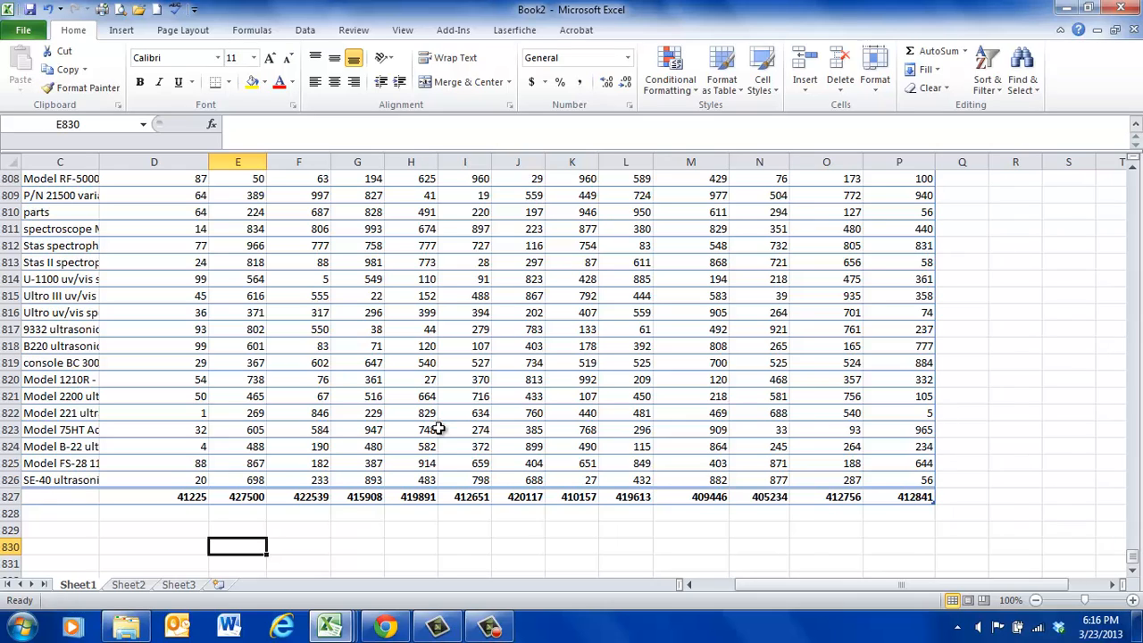
Add a table column with the header Total in Q1, next to December, and view the table auto-expansion options.
drag(1134, 560, 1134, 156)
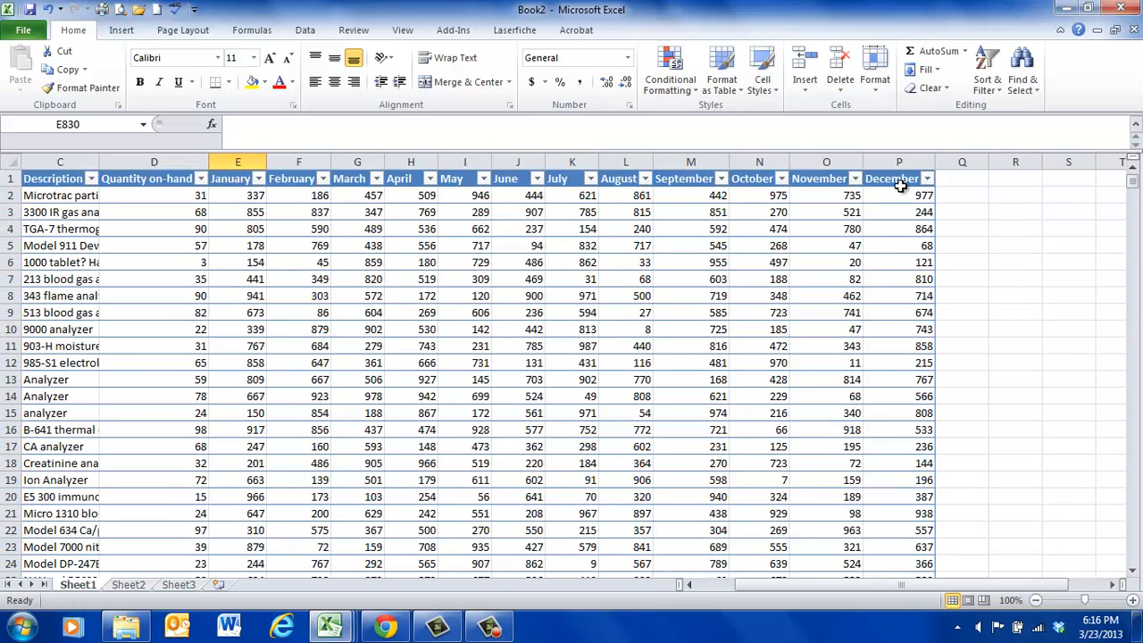
click(961, 178)
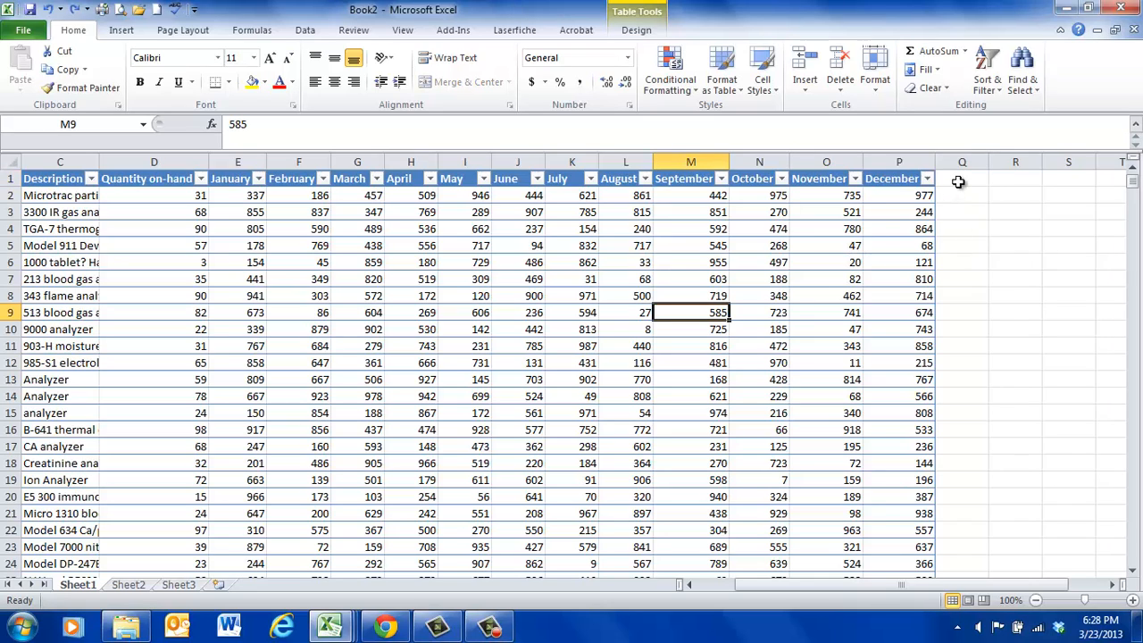
click(957, 182)
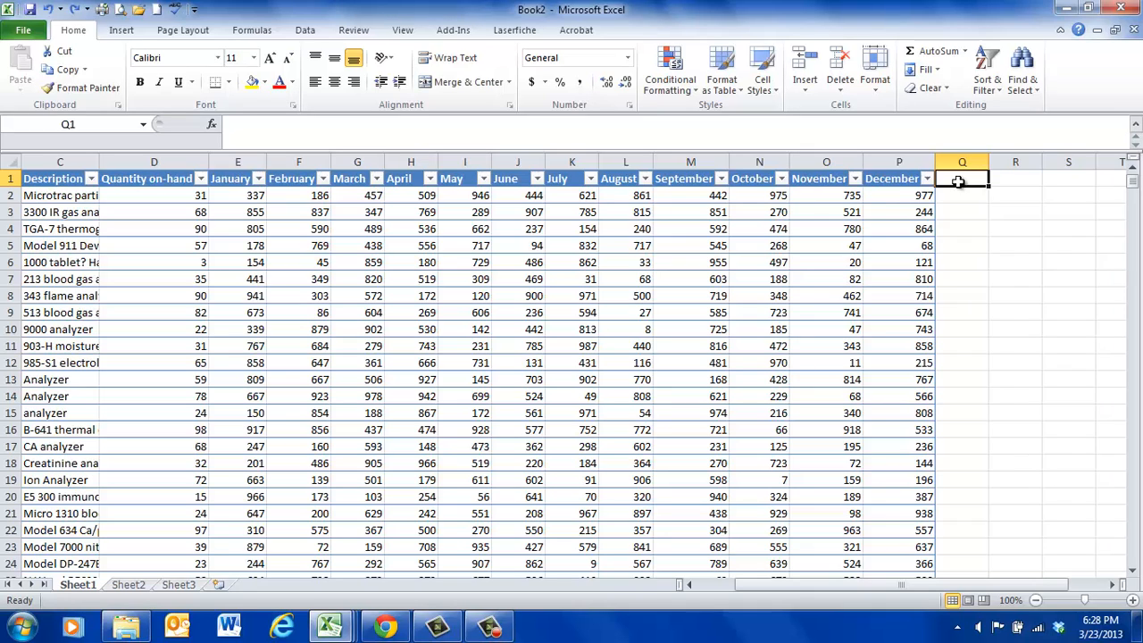
text(Total)
key(Return)
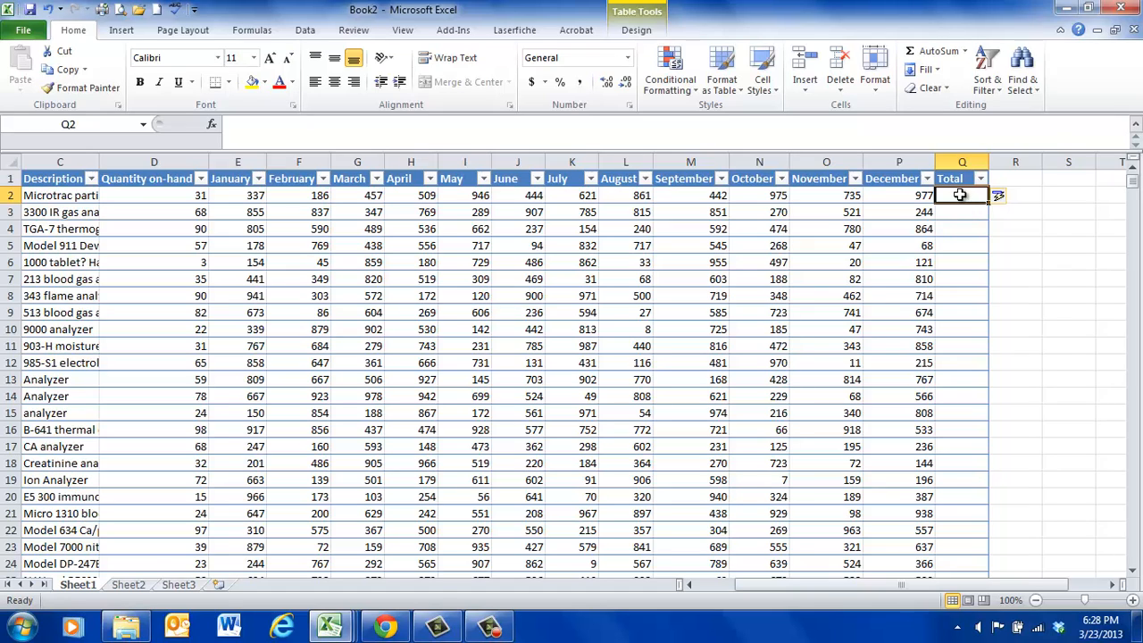
click(1014, 200)
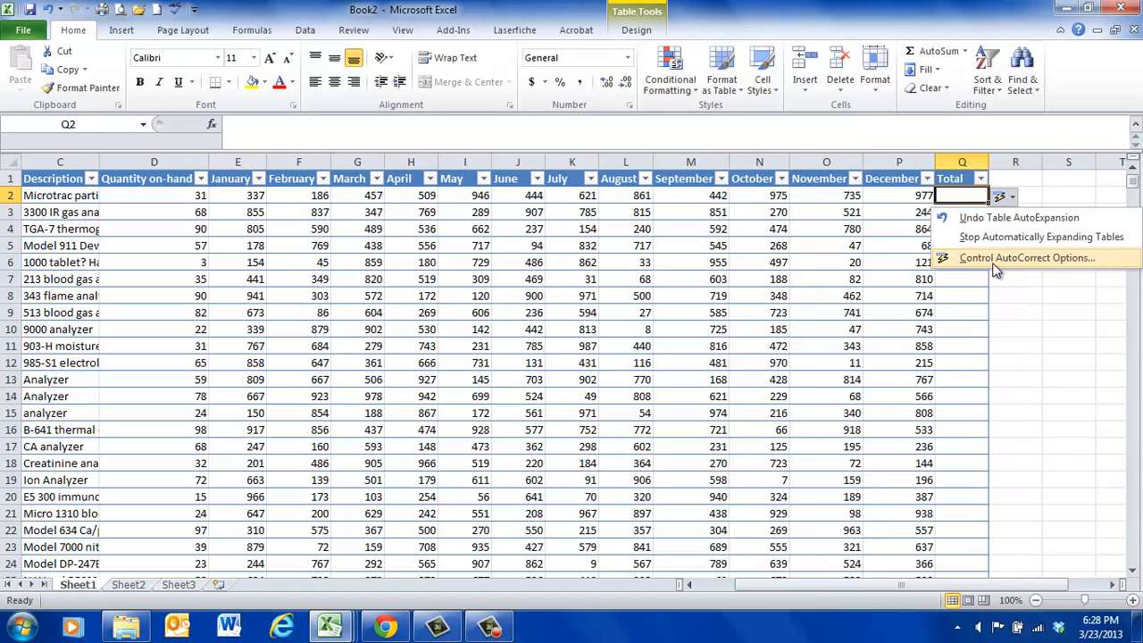
click(898, 223)
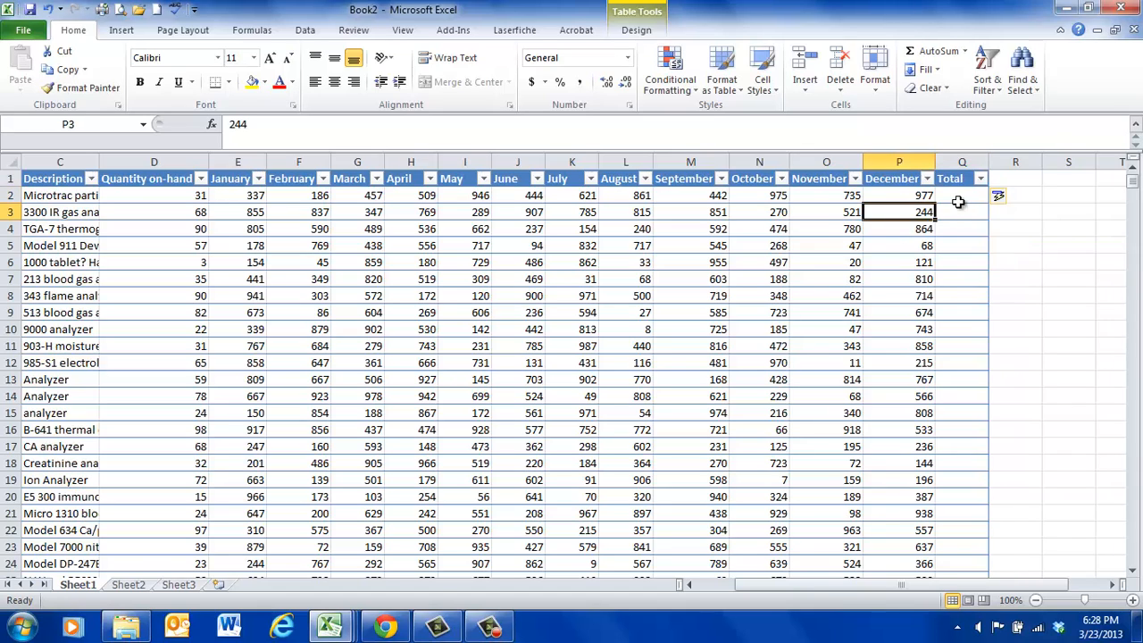
Sum January through December in Q2 with AutoSum, excluding Quantity on-hand, and check the Total column's formulas.
click(960, 198)
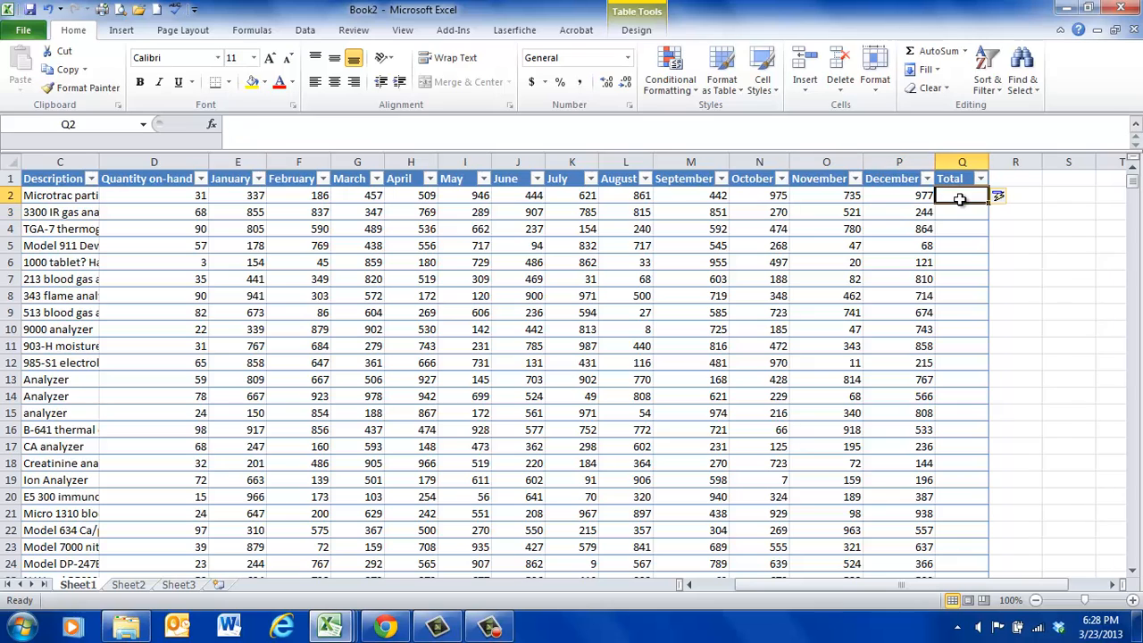
click(939, 51)
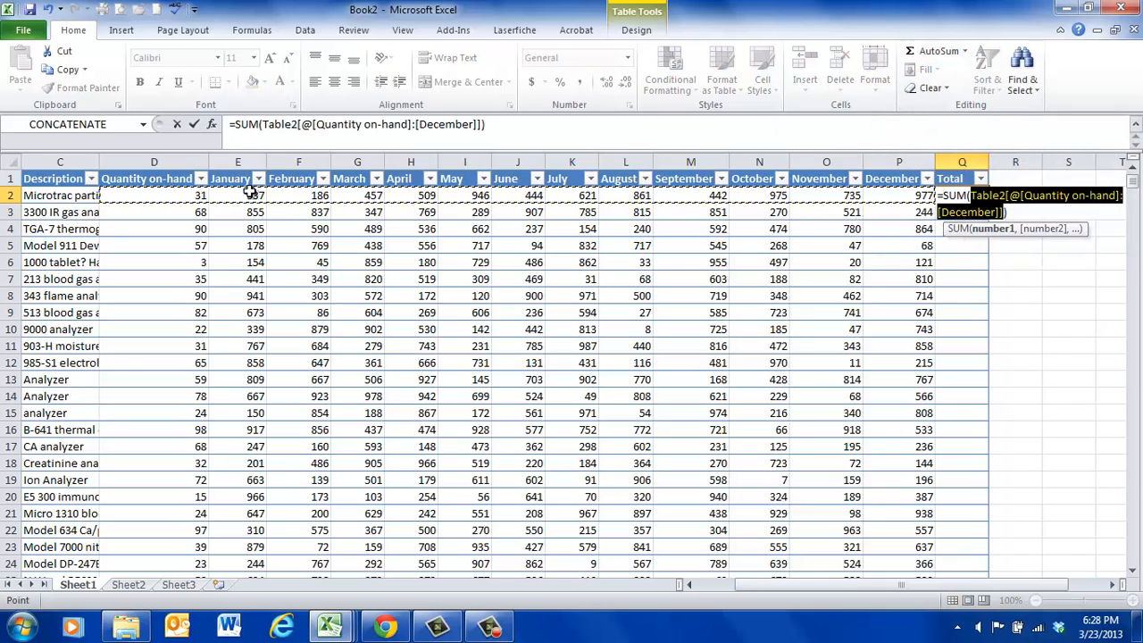
drag(242, 193, 893, 195)
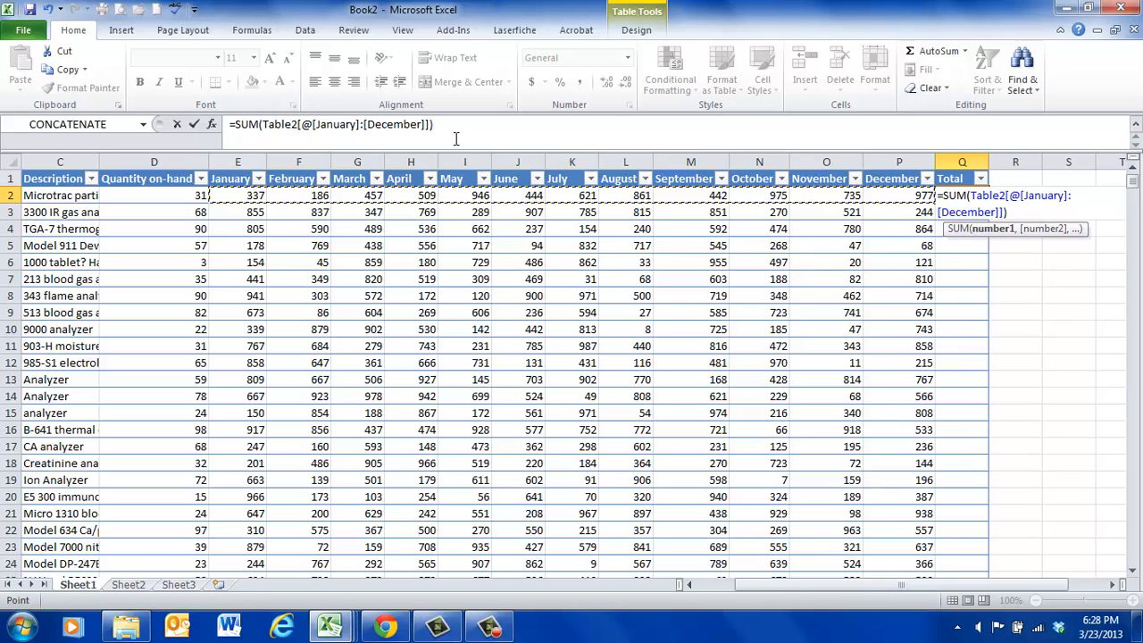
key(Return)
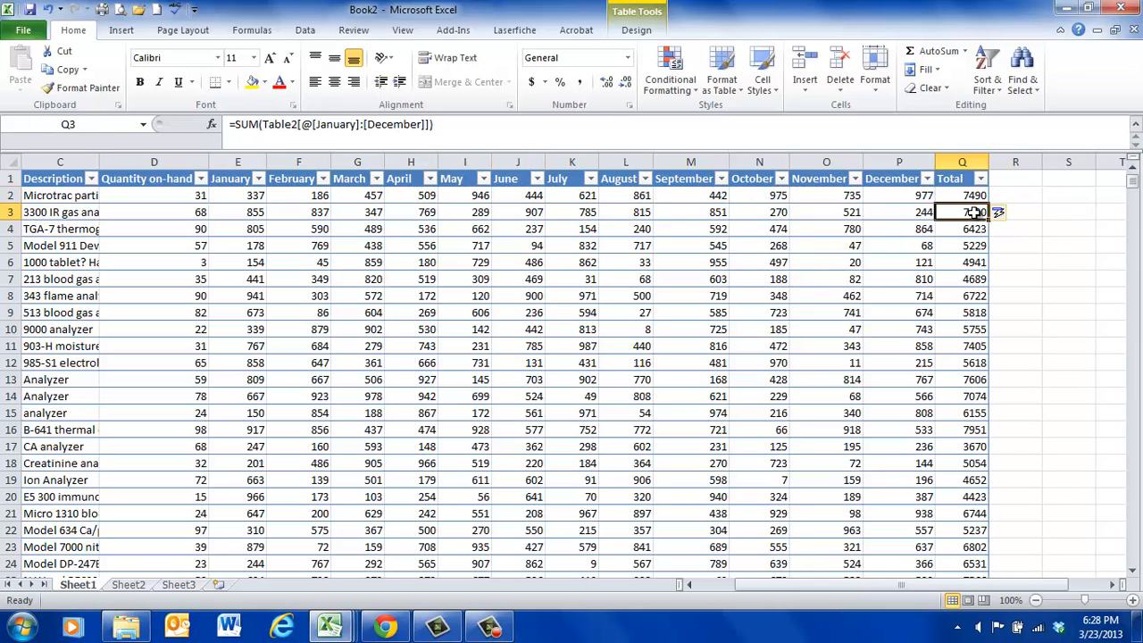
click(970, 536)
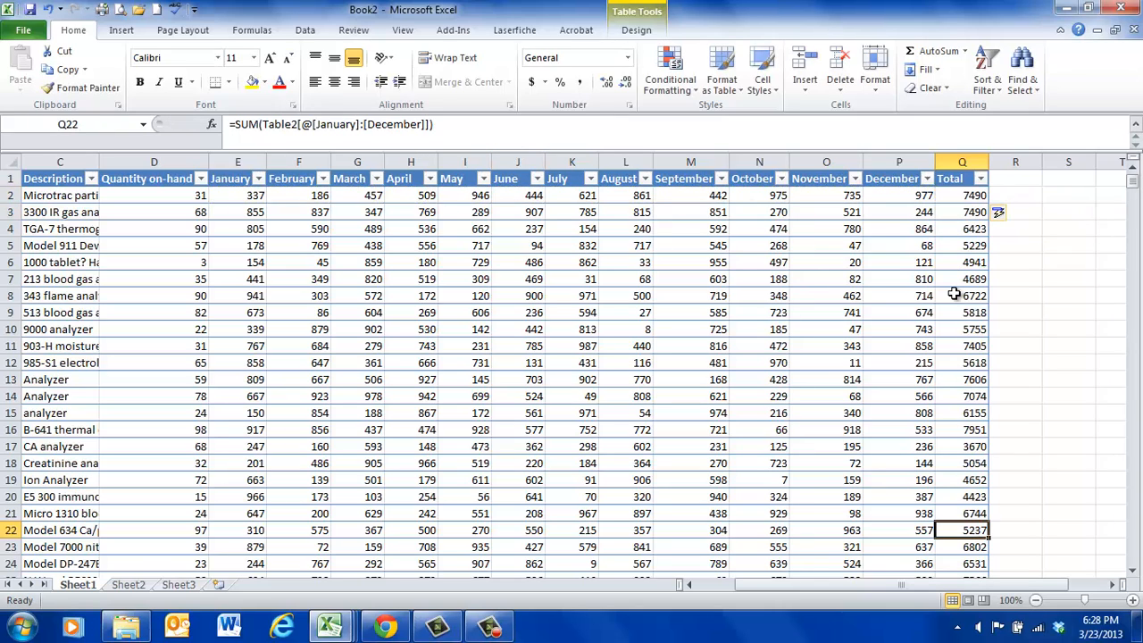
scroll(971, 446, down, 20)
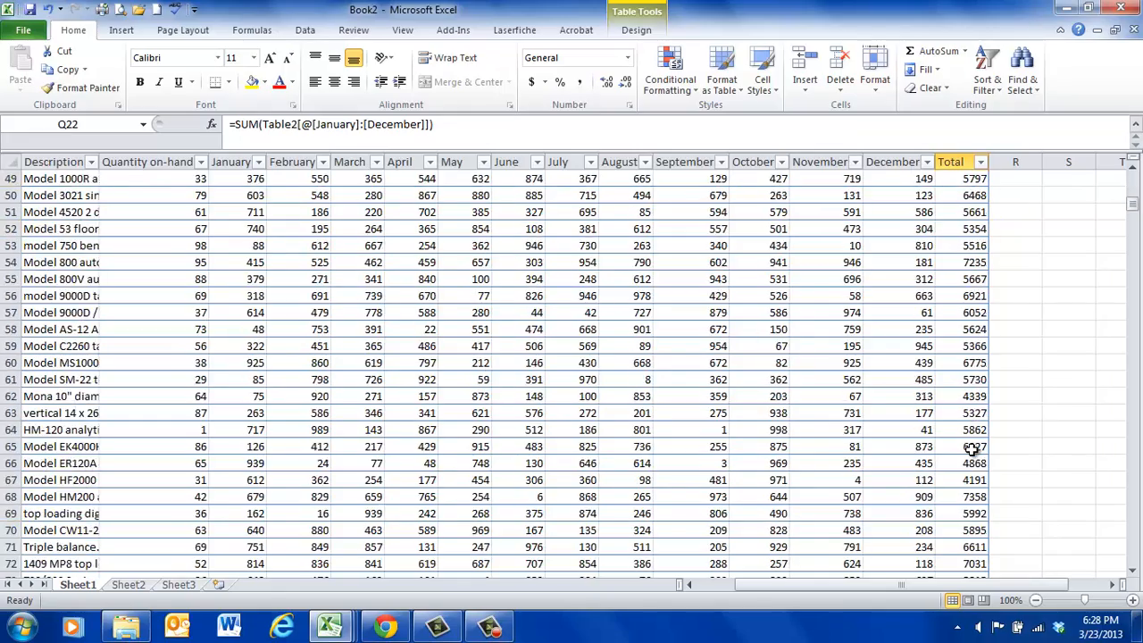
scroll(972, 450, down, 14)
scroll(971, 449, up, 14)
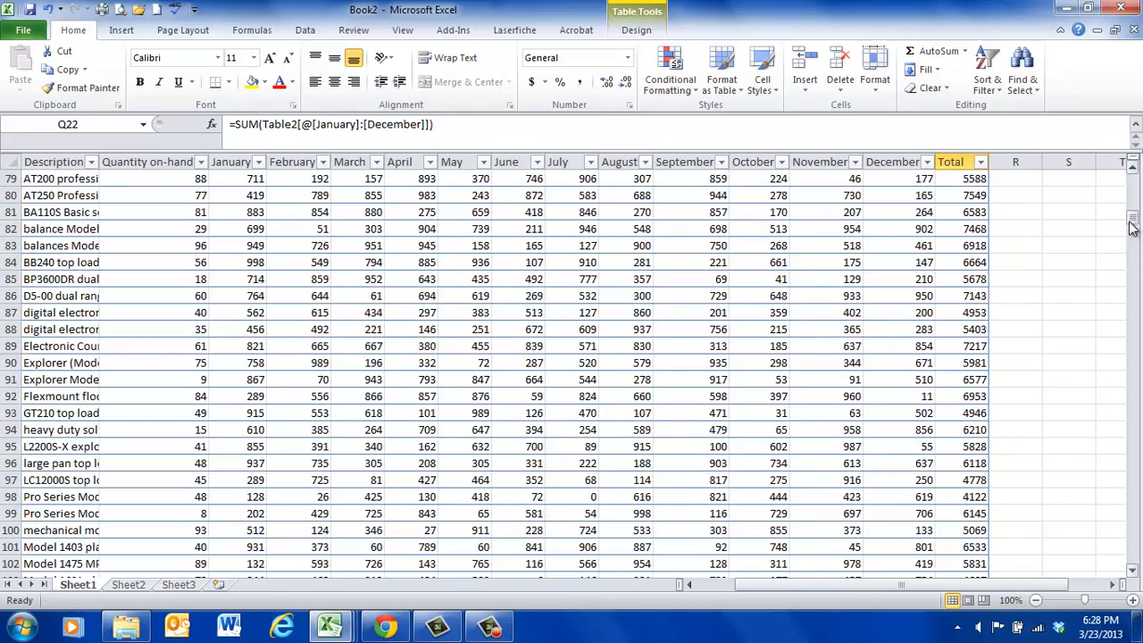
Replace the Total formula in Q2 with the cell-range version =SUM(E2:P2).
drag(1132, 221, 1131, 175)
click(964, 197)
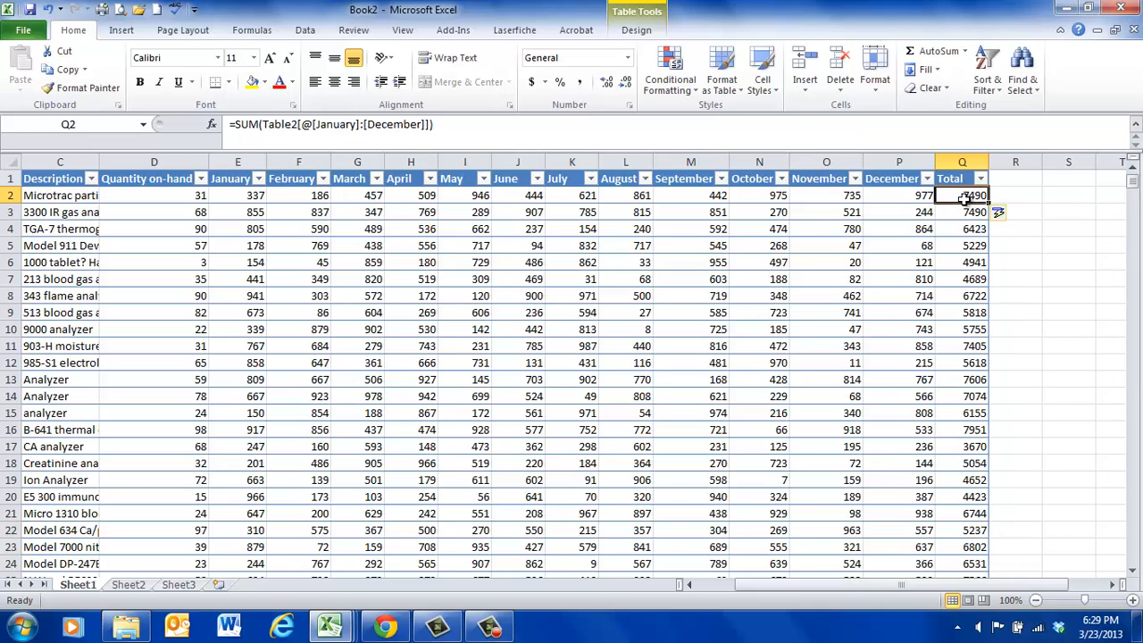
text(=sum)
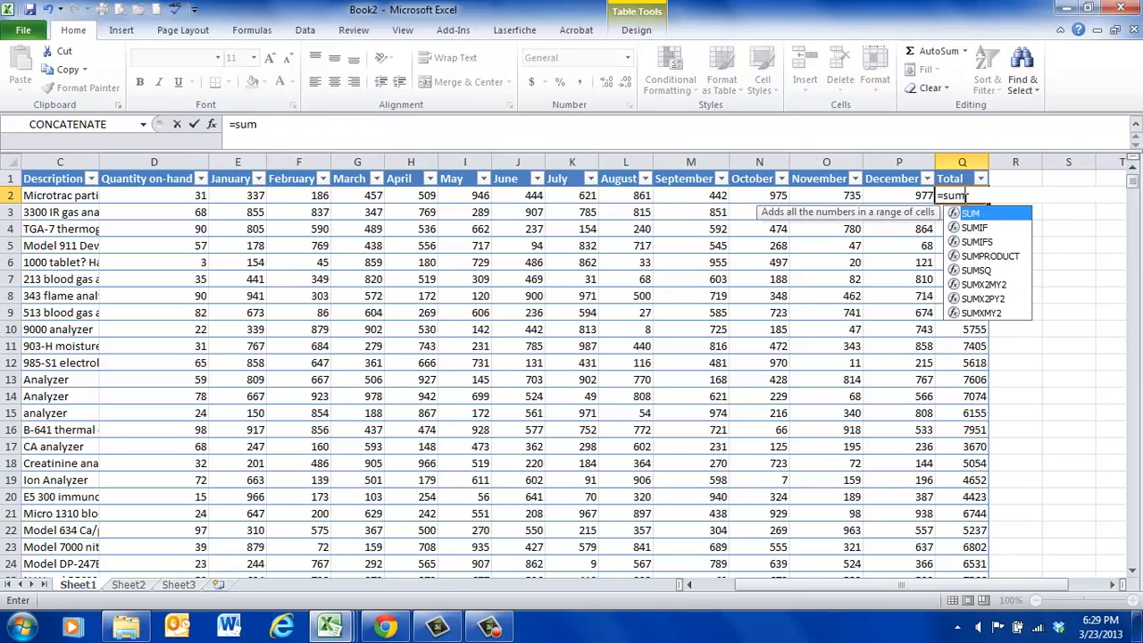
text(()
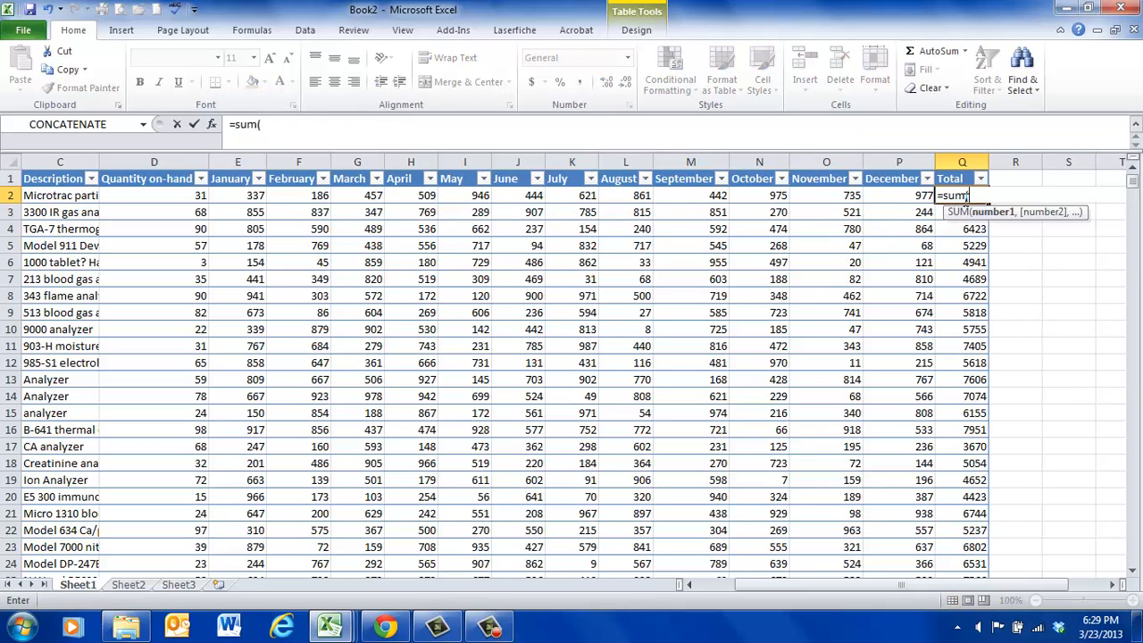
text(e)
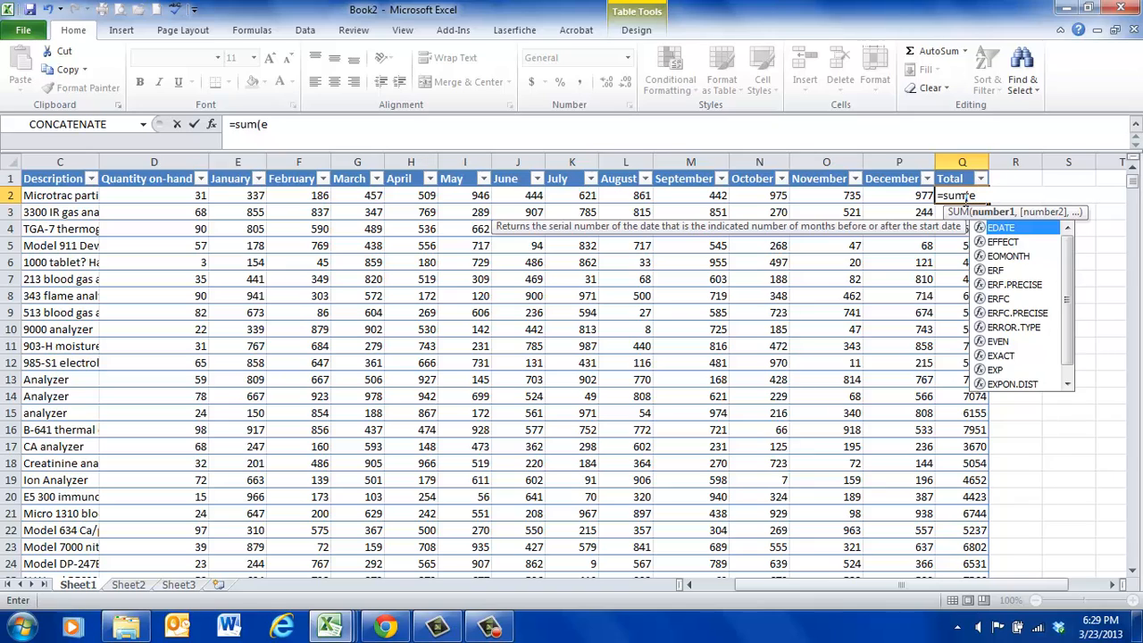
text(2.)
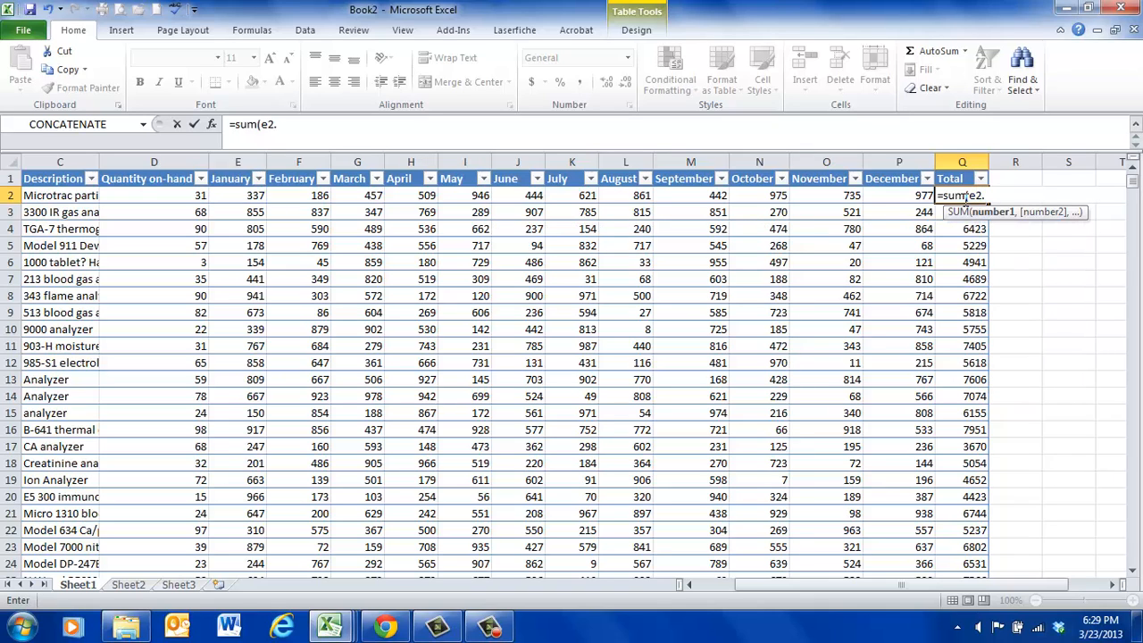
text(p2))
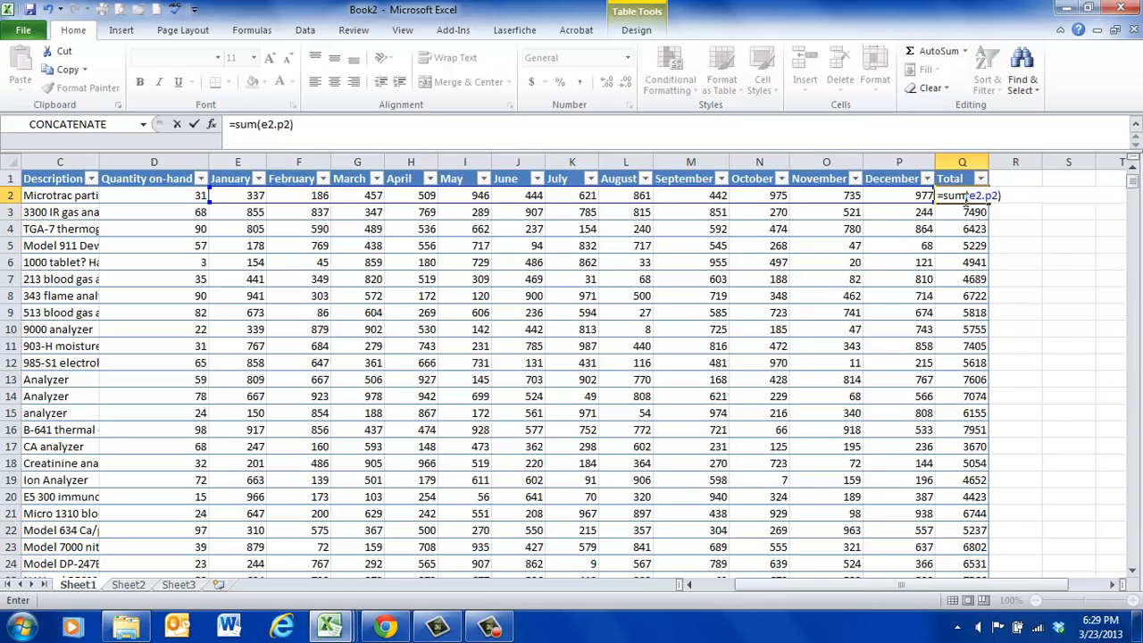
key(Return)
Compare the formulas in the first cells of the Total column, starting from Q2.
key(Up)
key(Down)
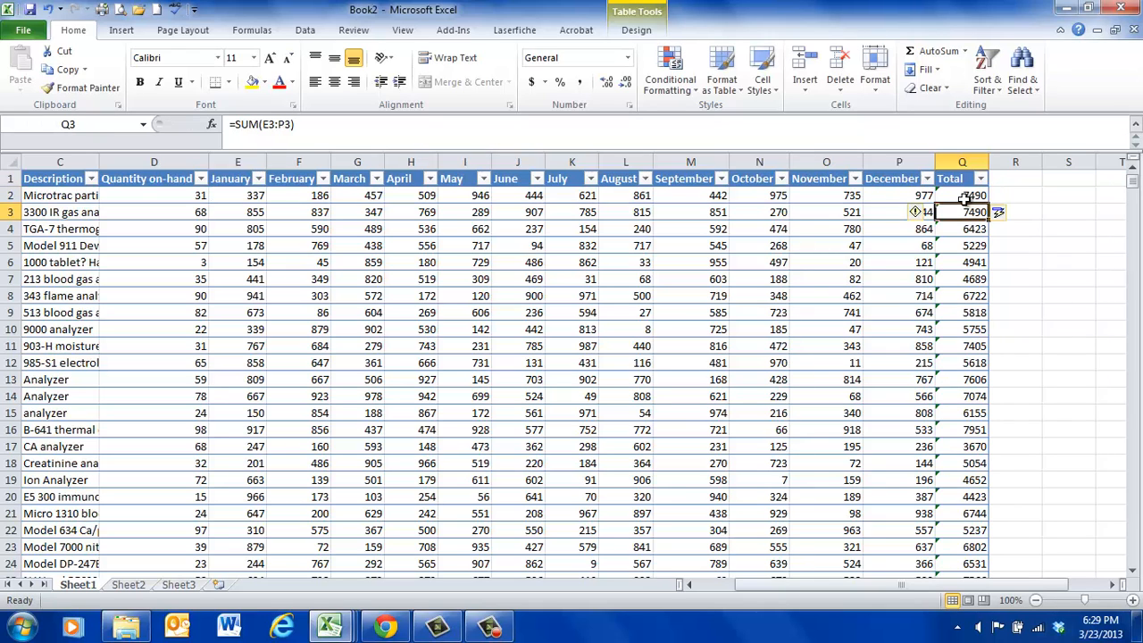
key(Up)
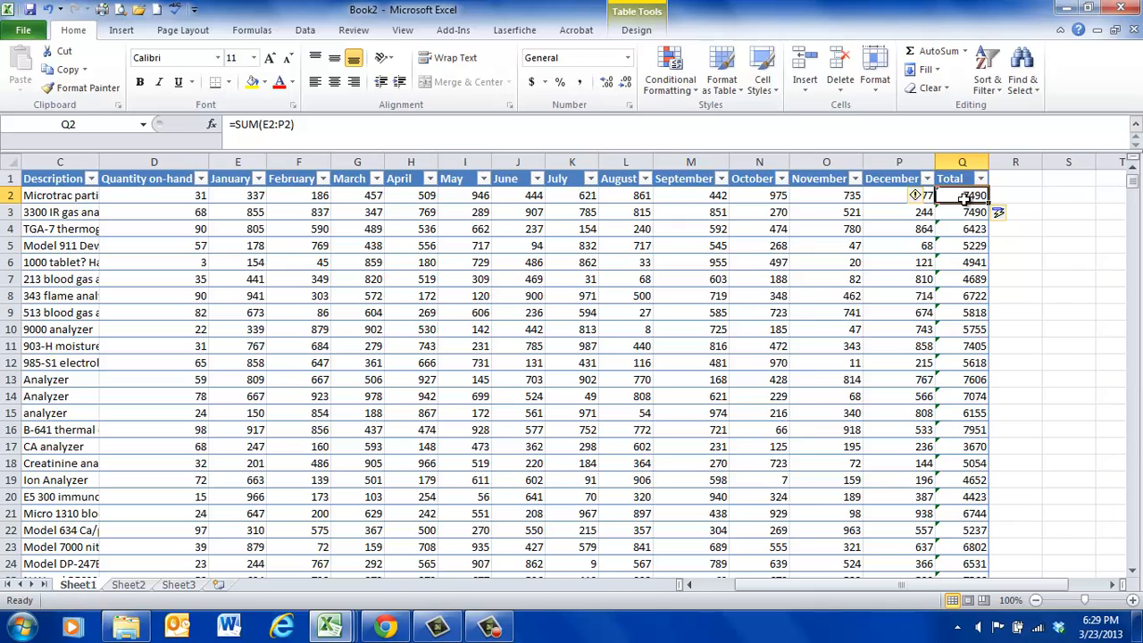
key(Down)
key(Down)
key(Down)
key(Down)
key(Down)
key(Up)
key(Up)
key(Up)
key(Up)
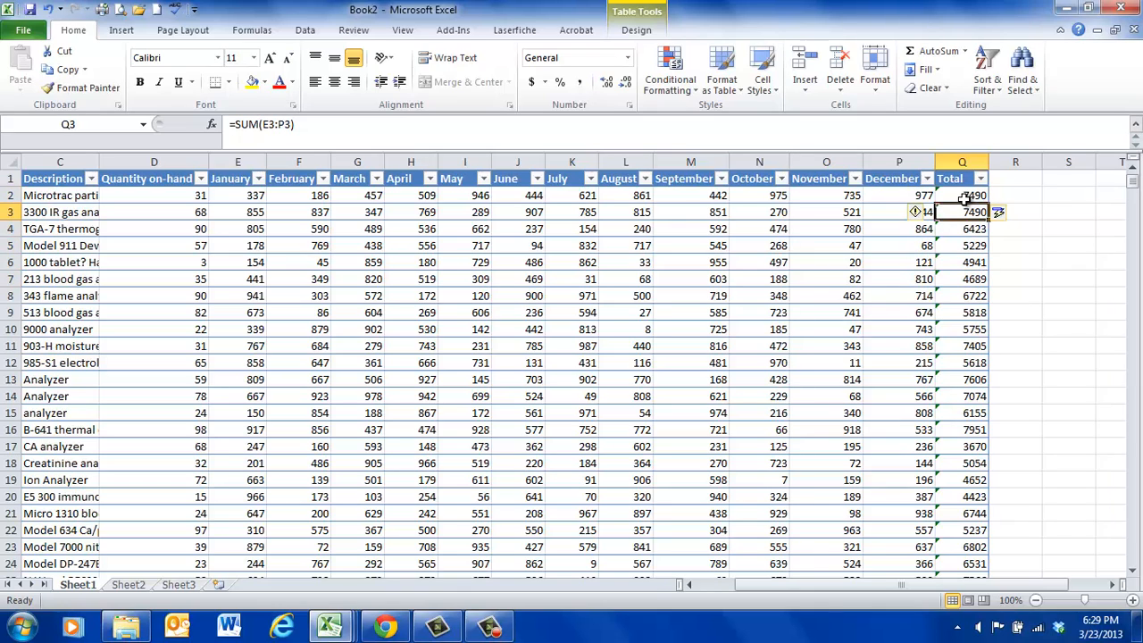
key(Up)
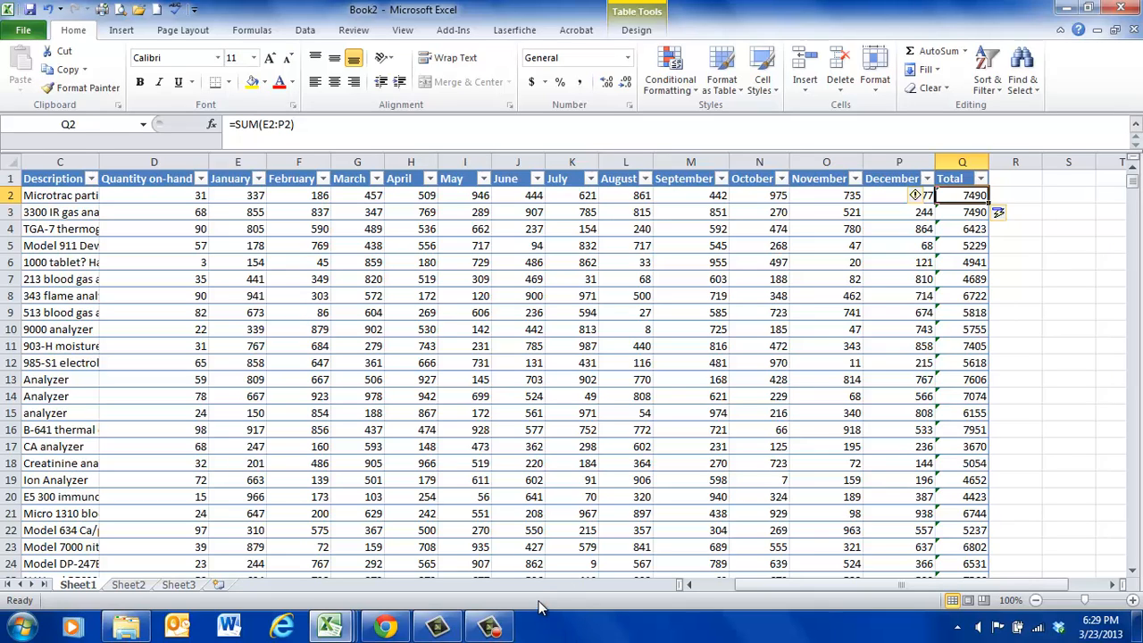
Filter the Total column with the Top 10 number filter set to the top 20 items.
click(981, 179)
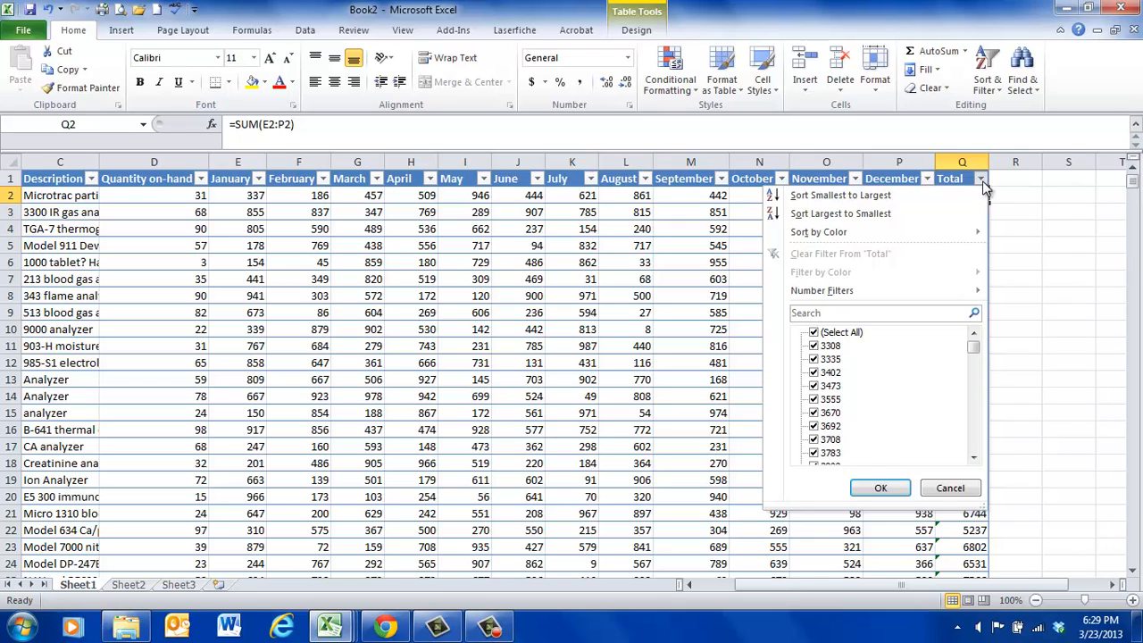
mouse_move(929, 296)
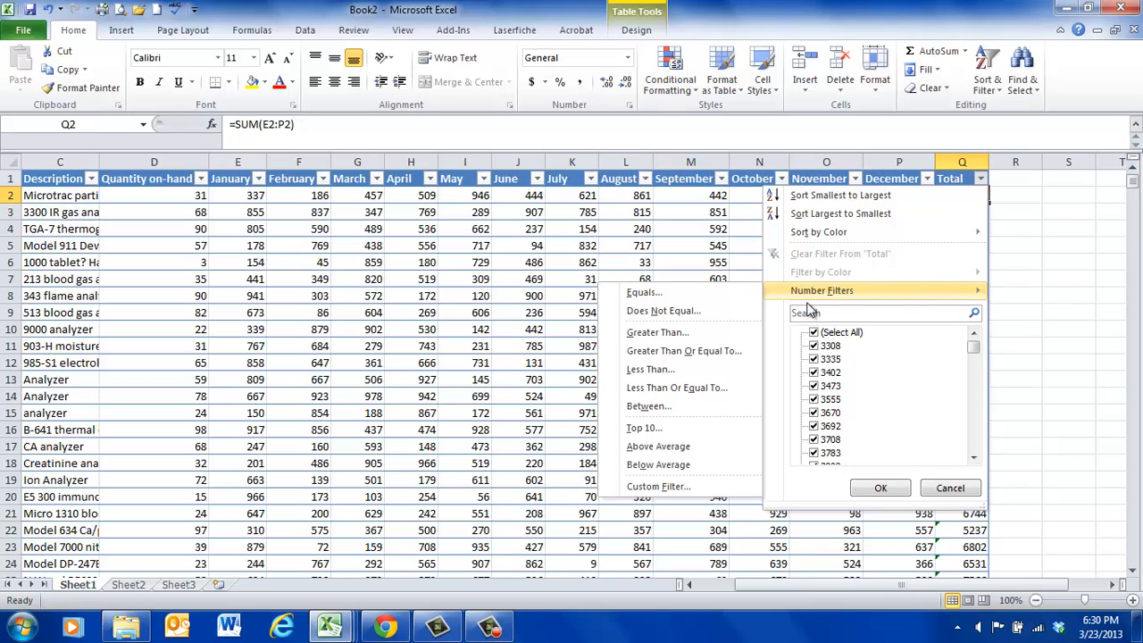
click(645, 428)
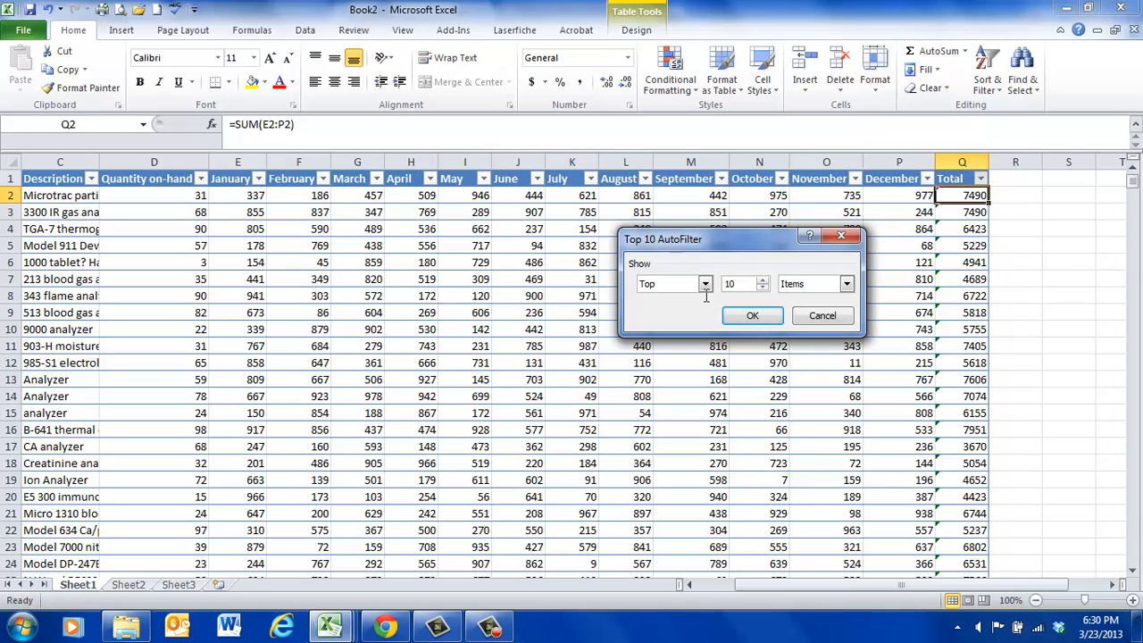
double_click(736, 284)
text(20)
click(758, 315)
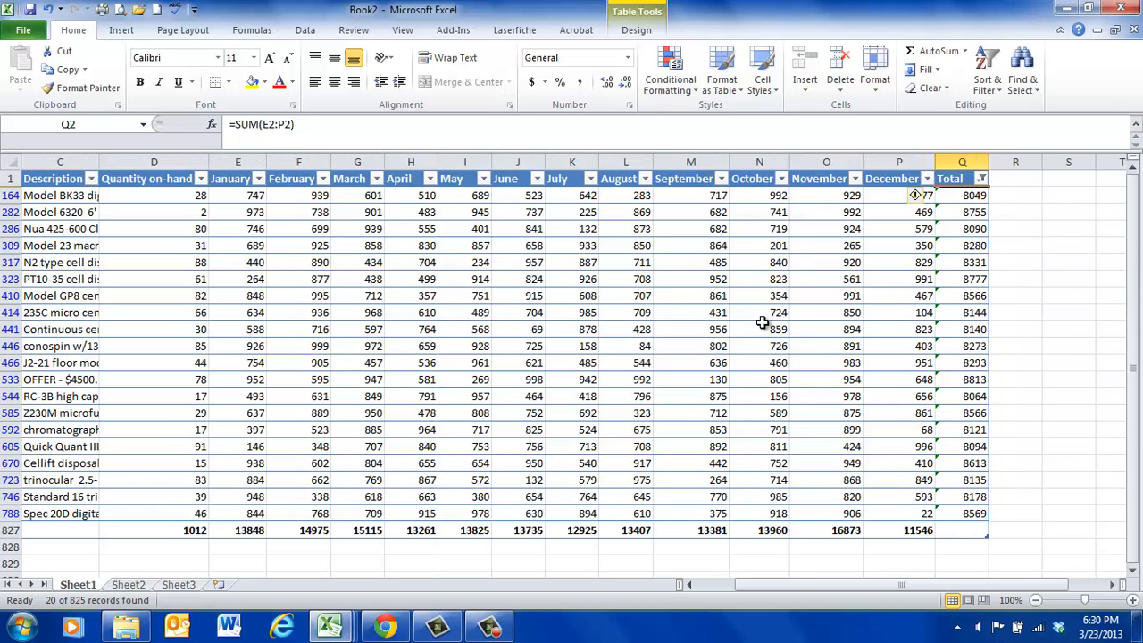
Review the Top 10 number filter settings applied to the Total column and close them without changes.
key(ctrl+End)
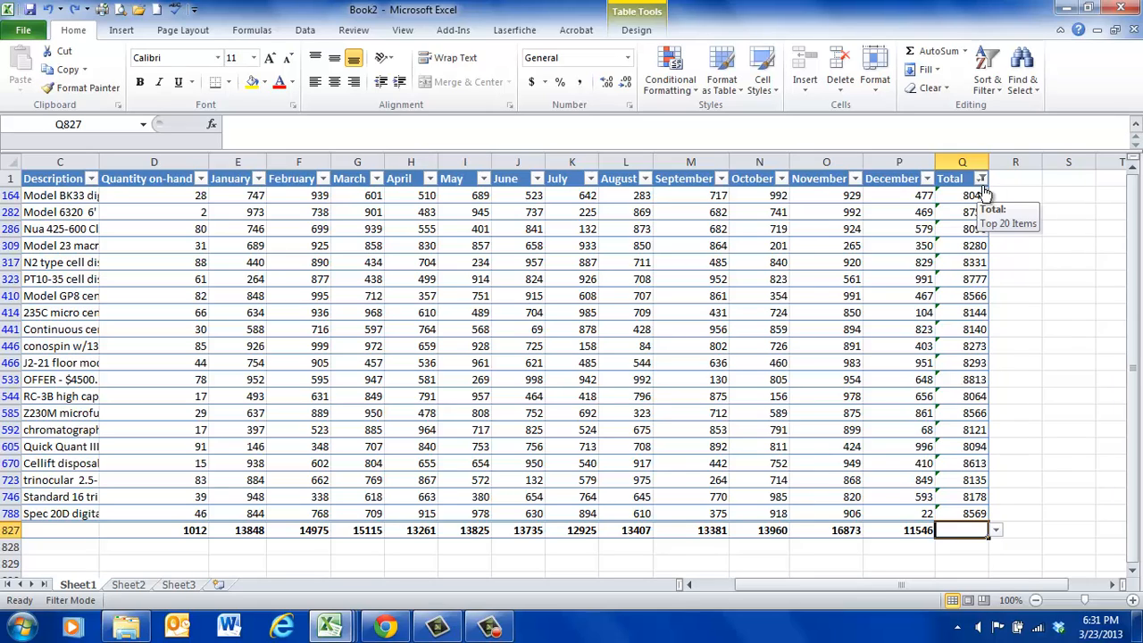
click(982, 179)
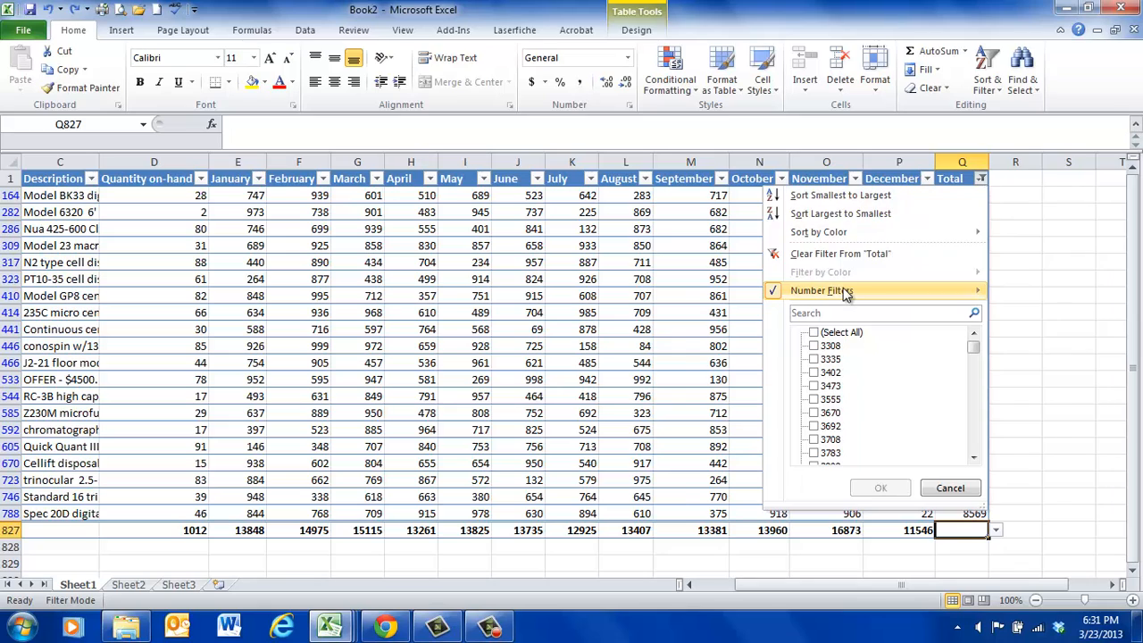
mouse_move(846, 295)
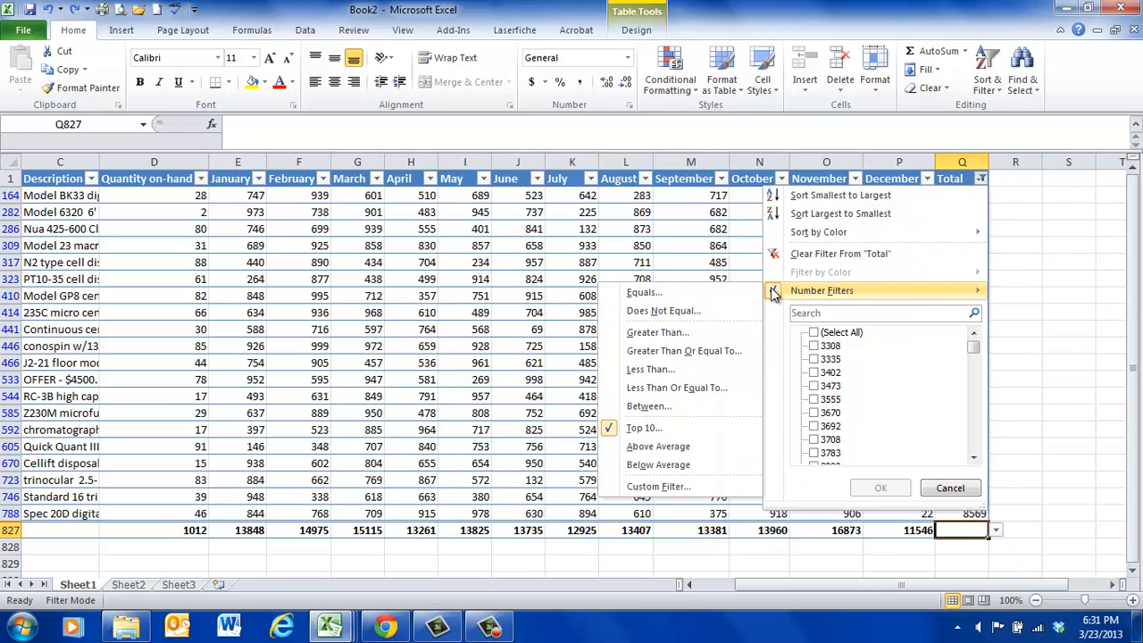
click(648, 428)
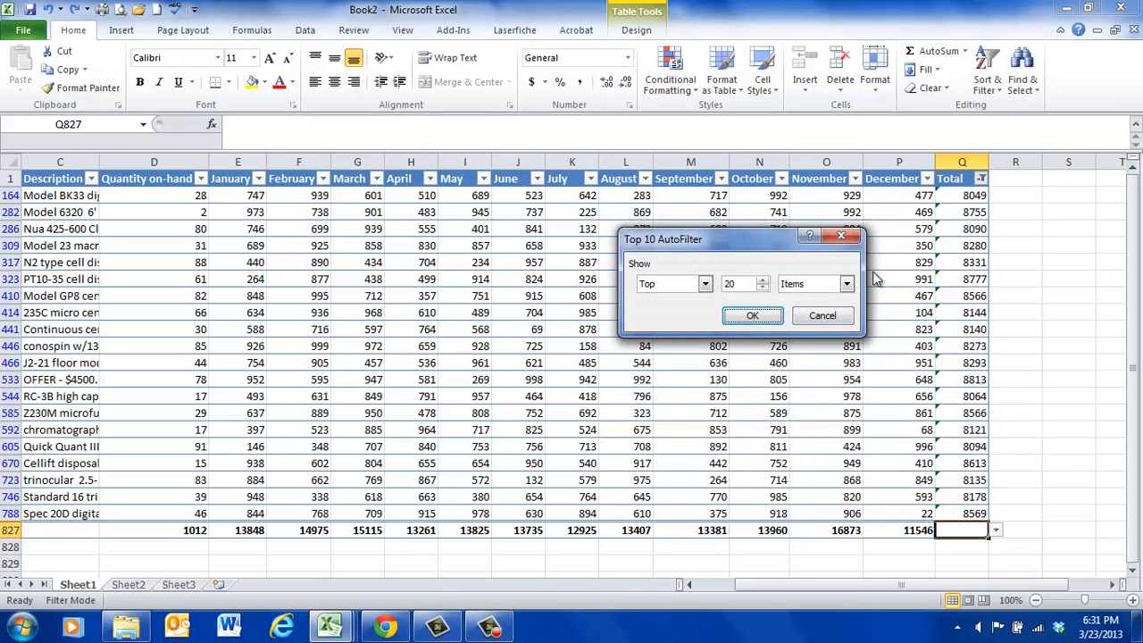
click(820, 315)
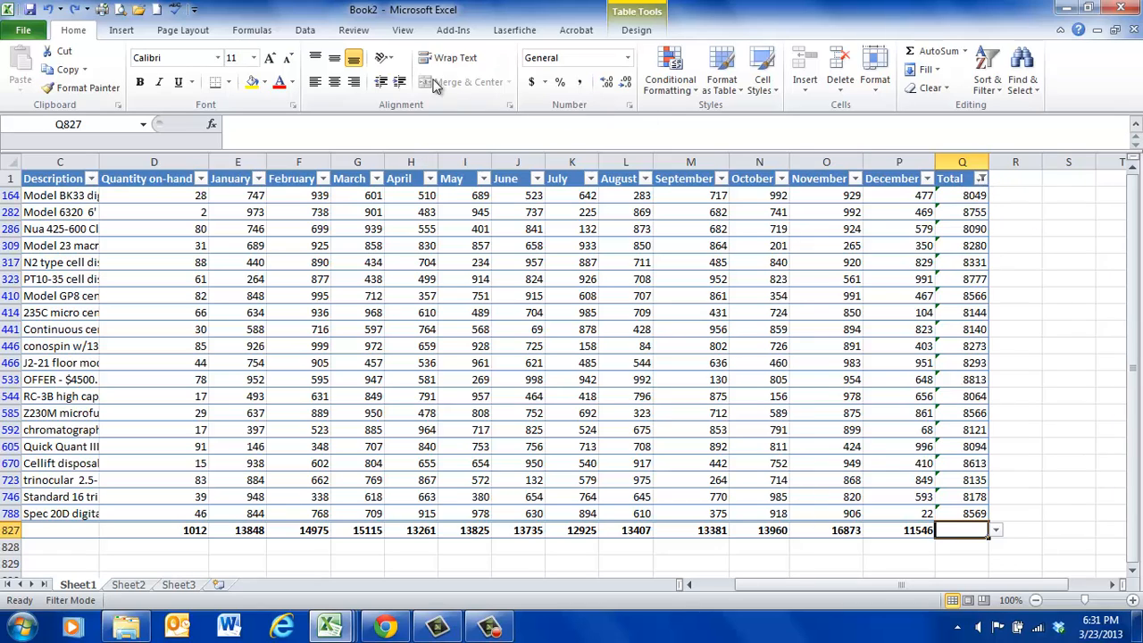
Turn off filtering for the whole table and view its table design options.
click(306, 31)
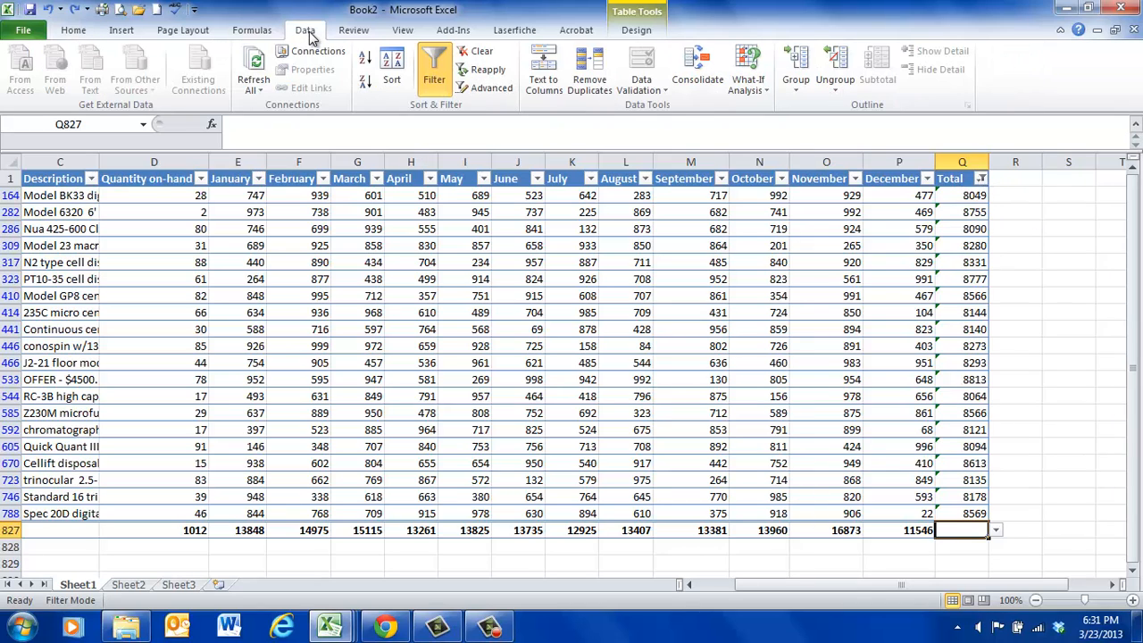
click(438, 84)
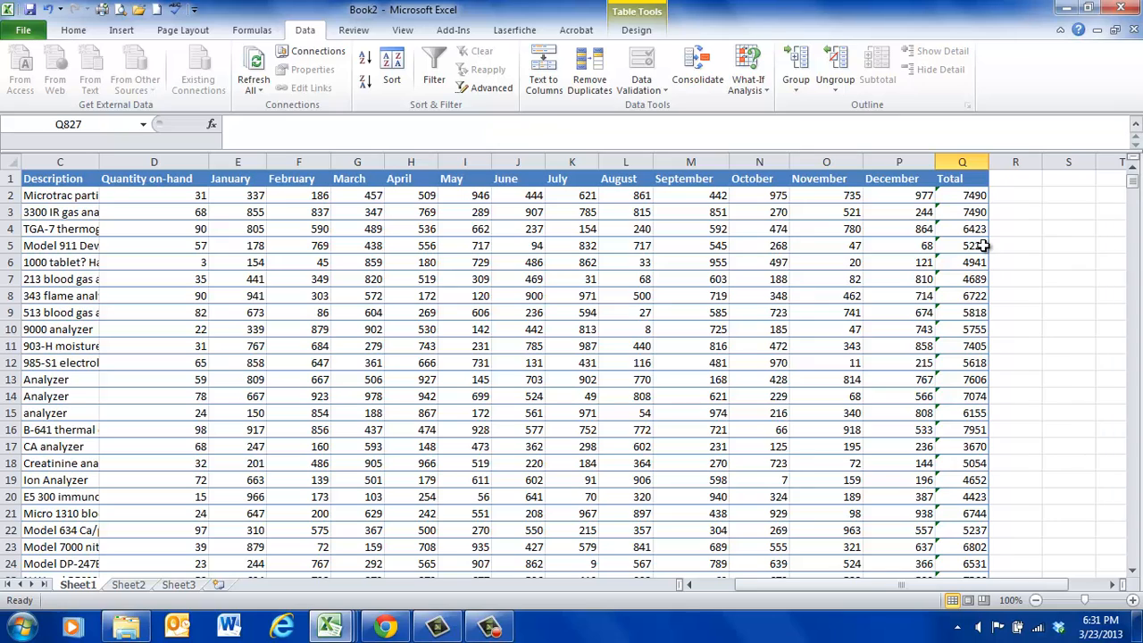
click(980, 182)
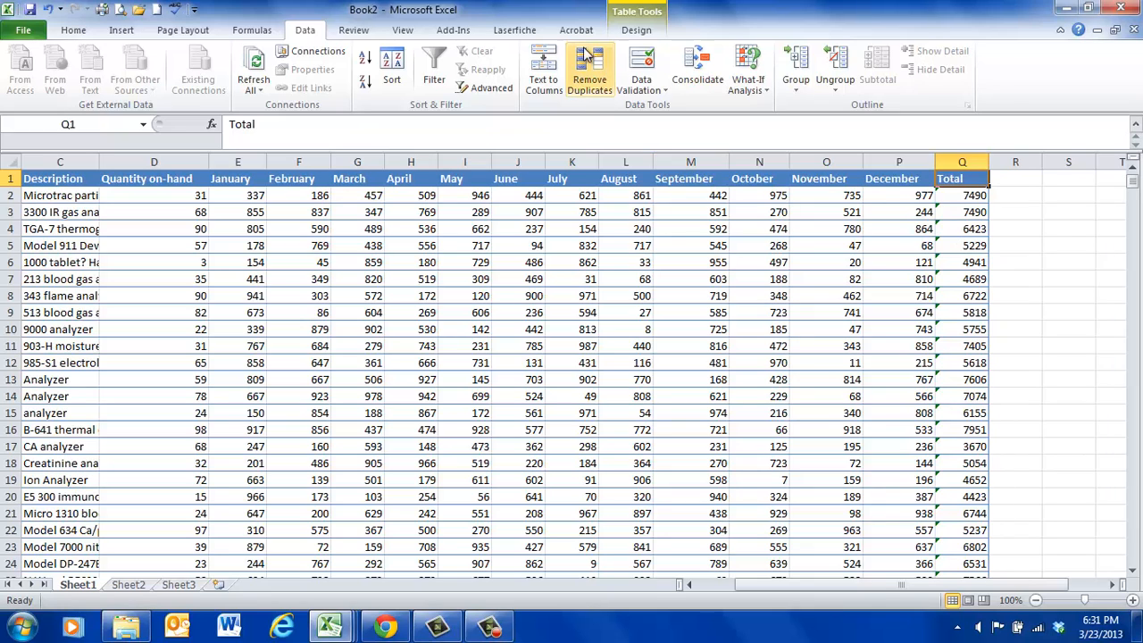
click(643, 33)
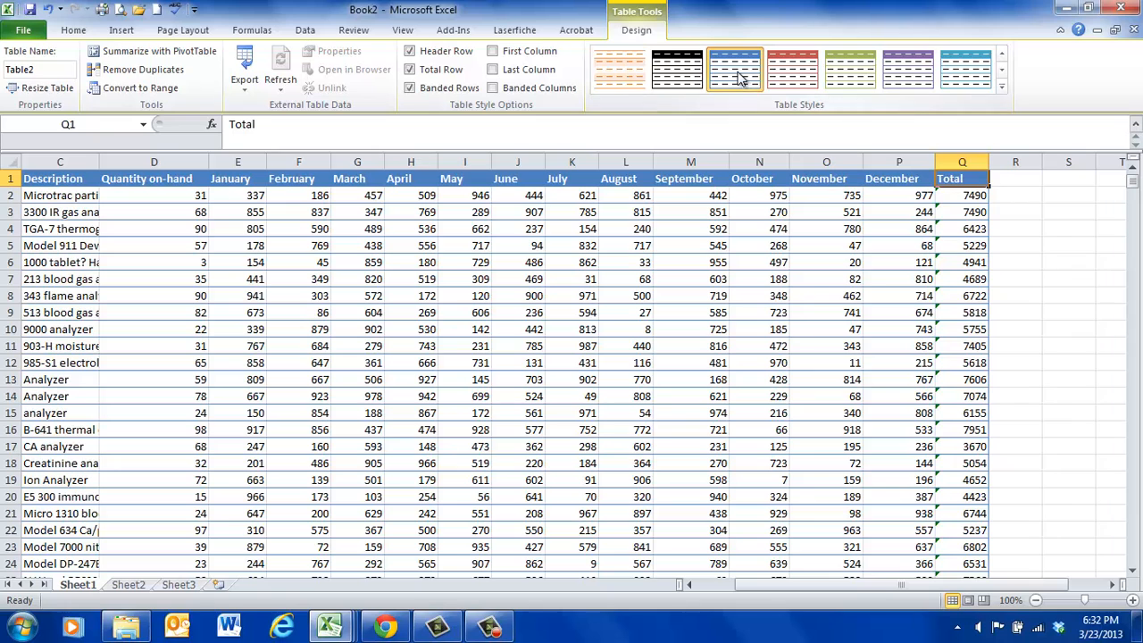
click(746, 280)
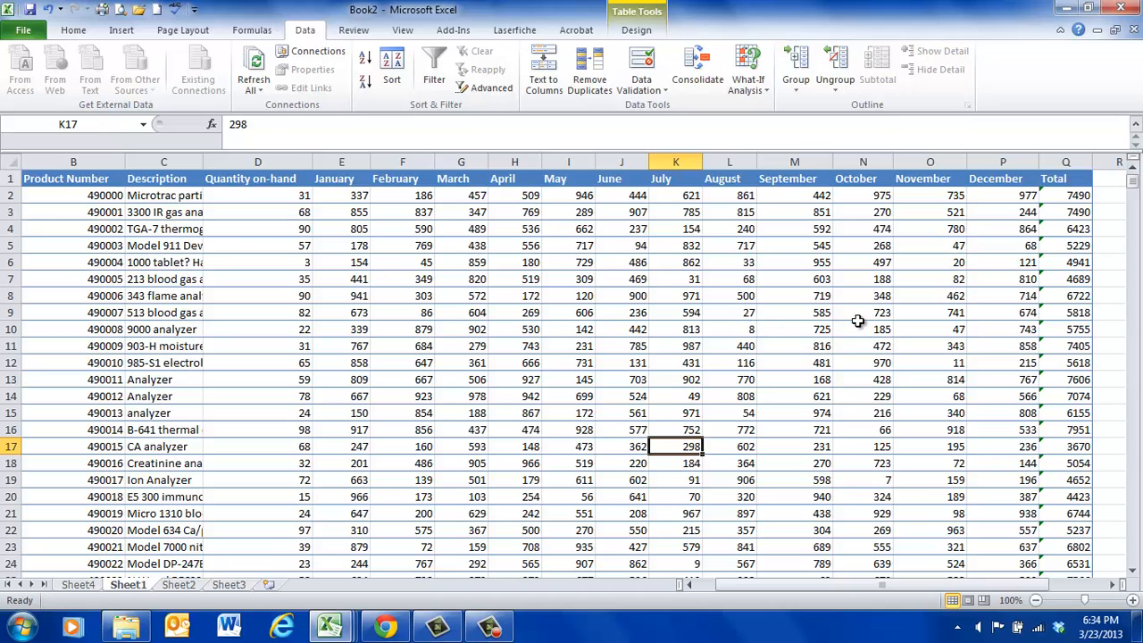
Turn filtering back on for the table and limit the Total column to the top 20 items with the Top 10 number filter.
click(435, 72)
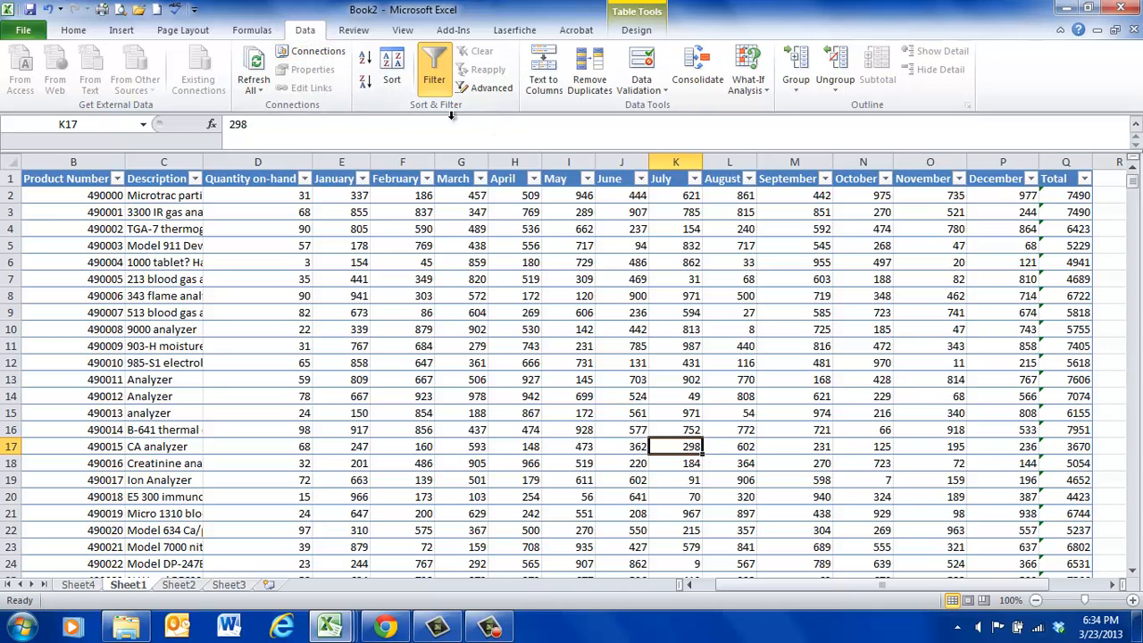
click(1084, 179)
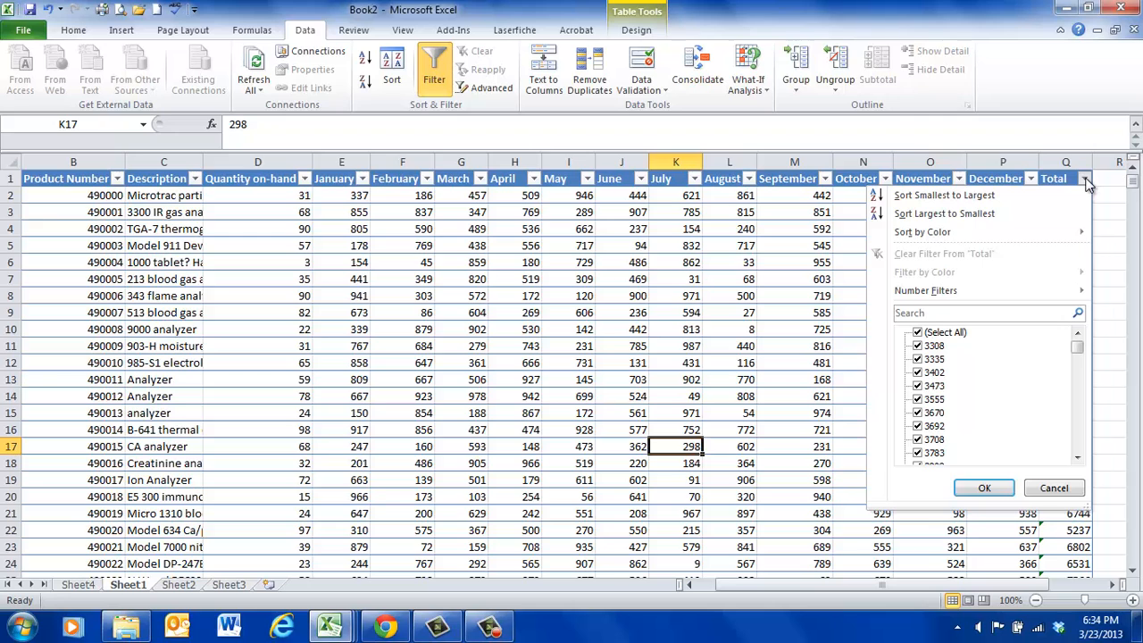
mouse_move(1050, 301)
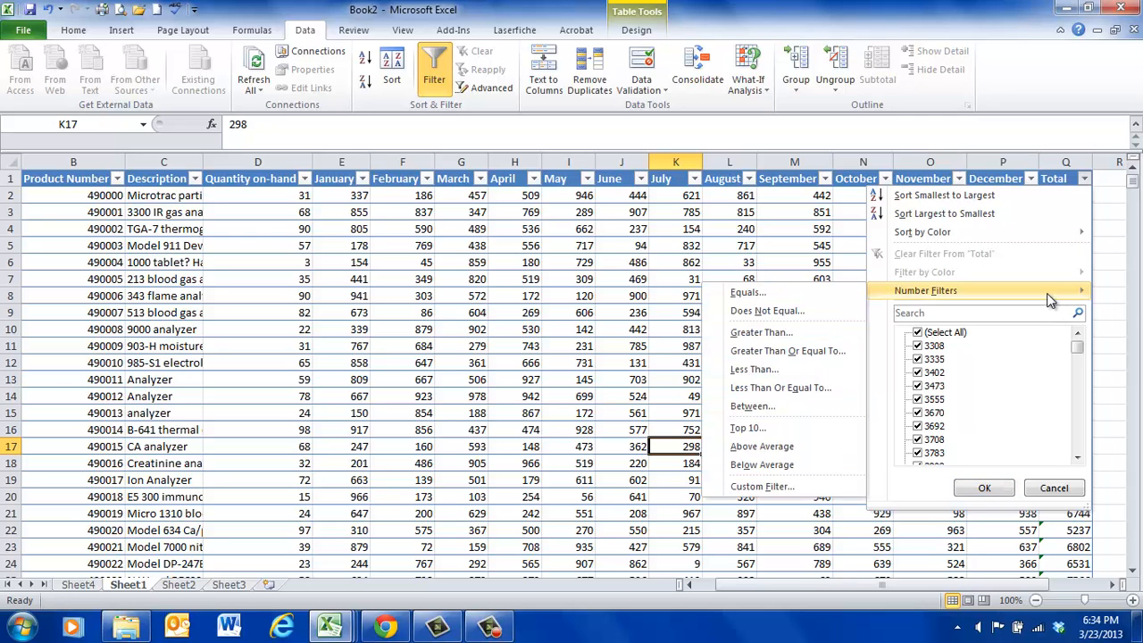
click(768, 431)
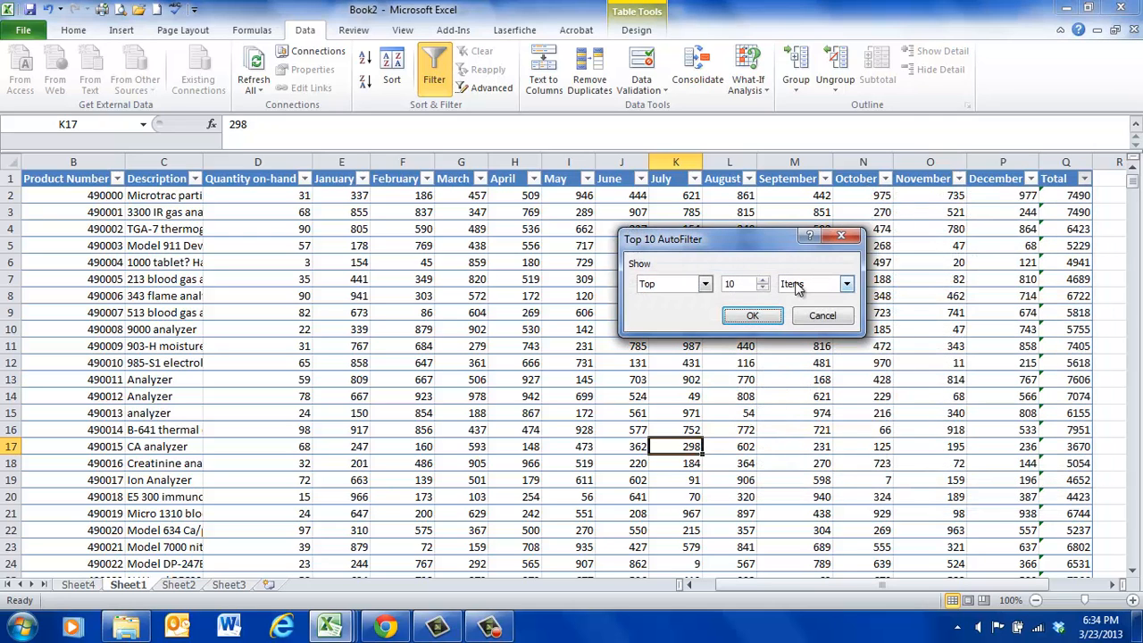
text(20)
click(751, 315)
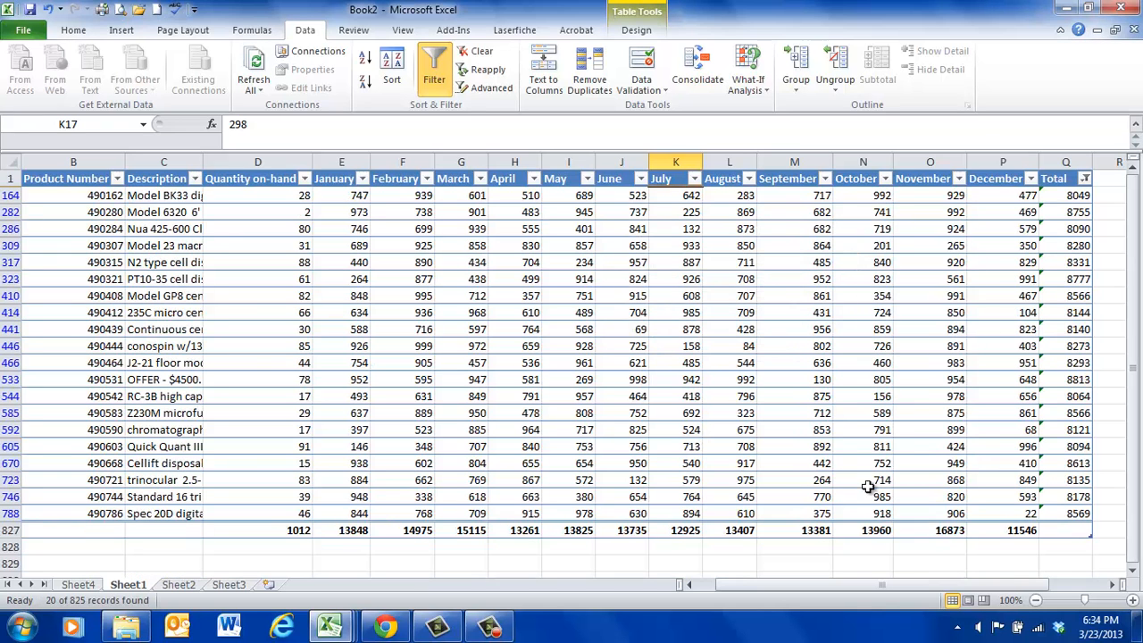
drag(874, 586, 859, 587)
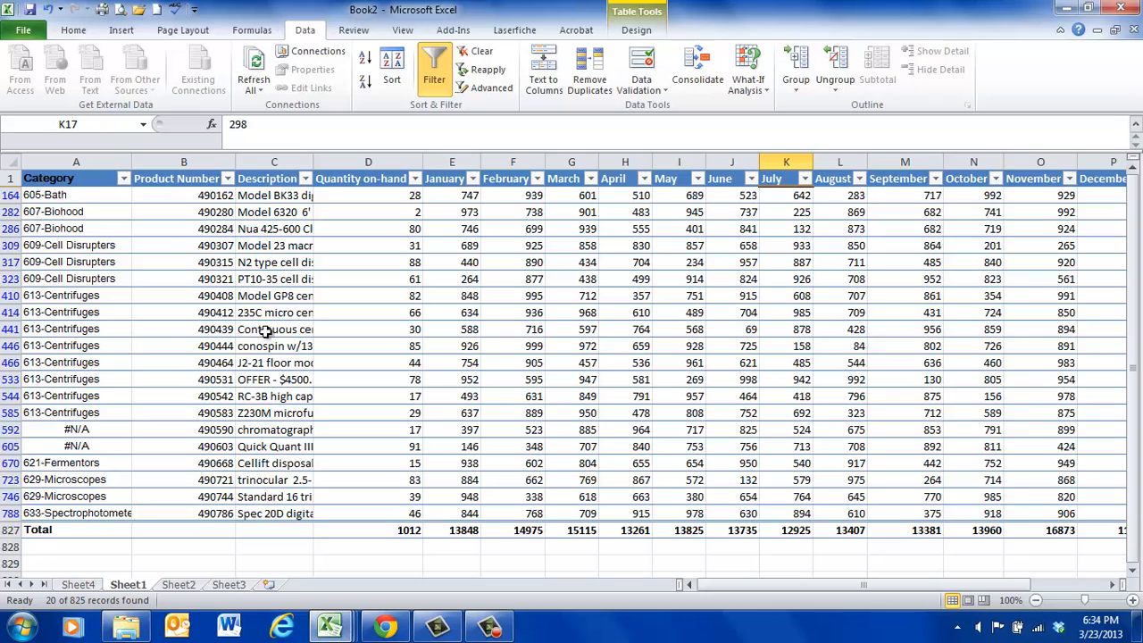
scroll(269, 352, down, 1)
scroll(269, 352, up, 1)
drag(919, 586, 706, 585)
Format the whole total row at the end of the table with the comma number style and no decimal places.
click(9, 531)
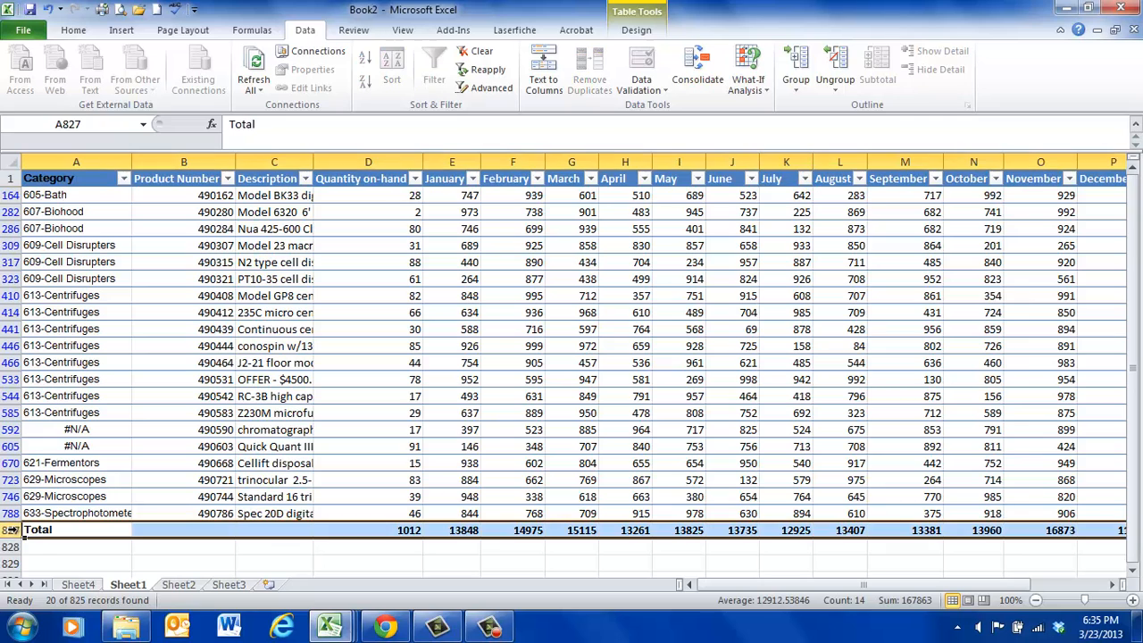
click(78, 32)
click(581, 82)
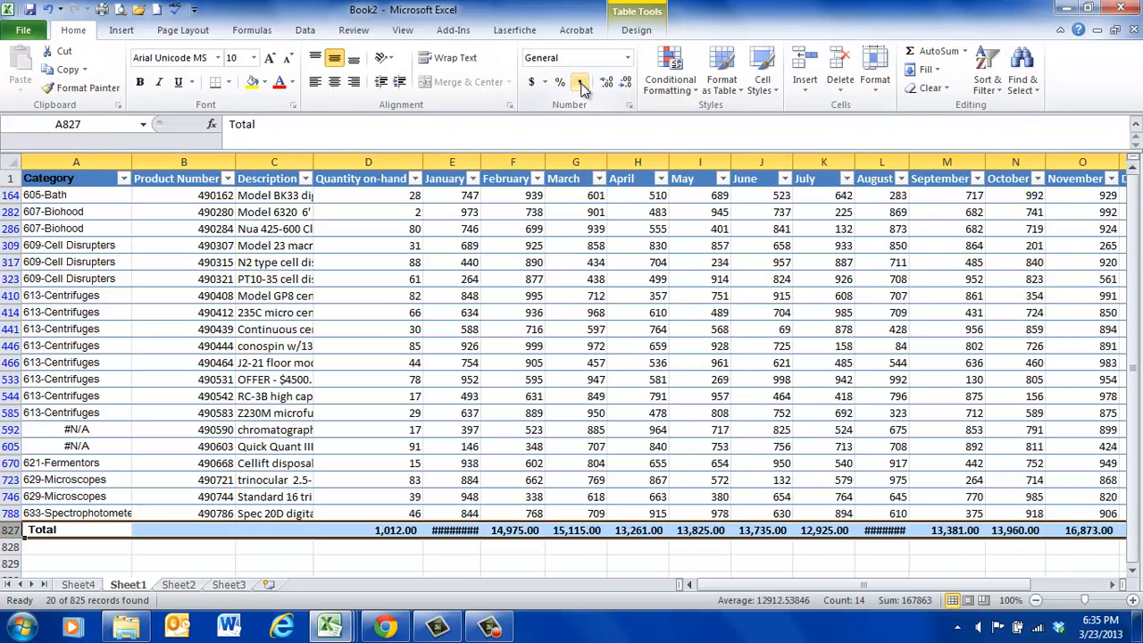
click(627, 83)
click(628, 83)
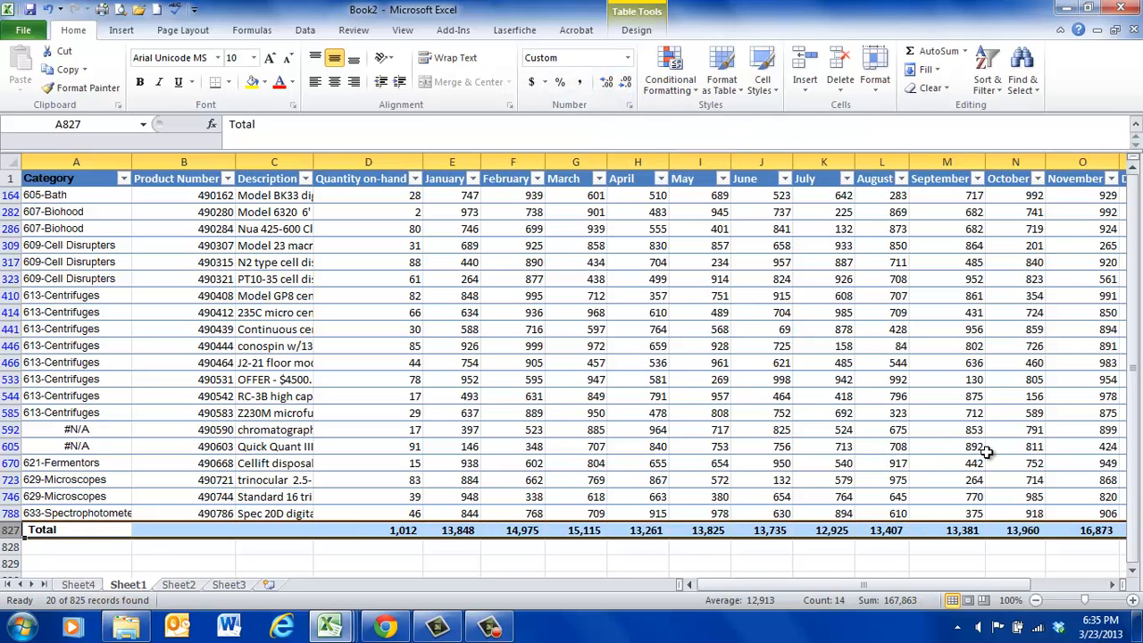
Format the Total column (Q) with the comma number style and no decimal places.
click(1112, 584)
click(1112, 584)
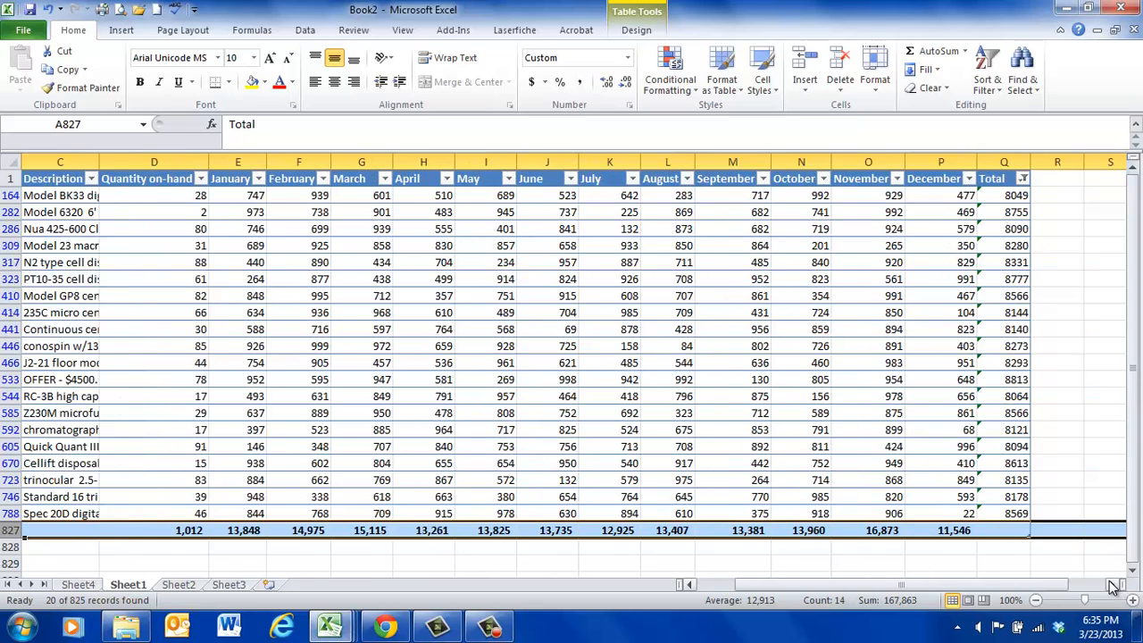
click(1112, 584)
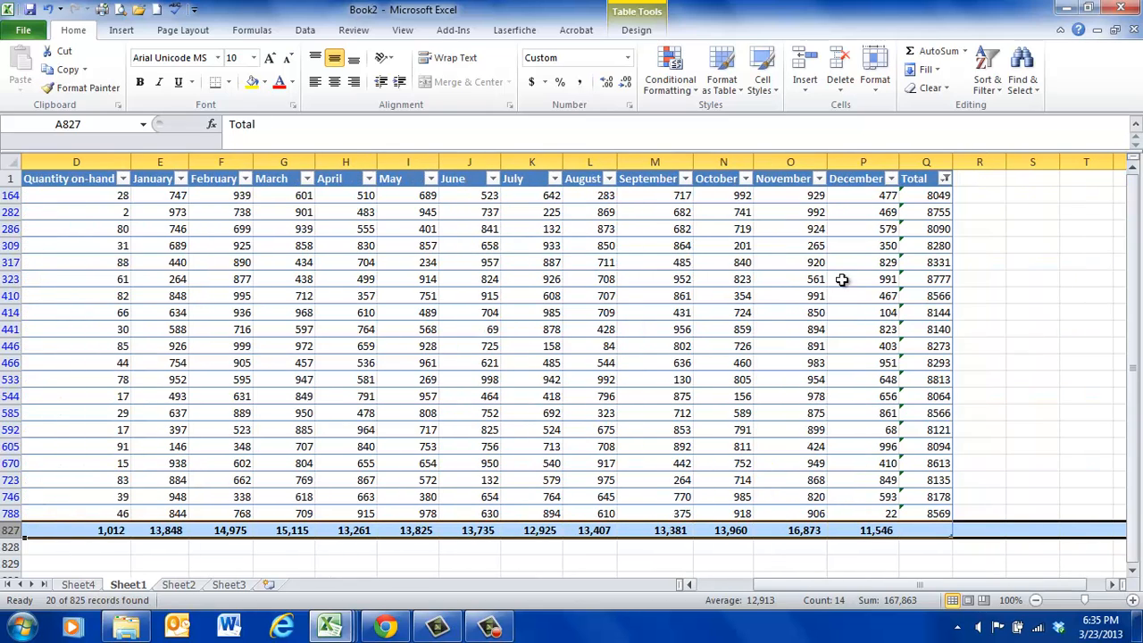
click(926, 160)
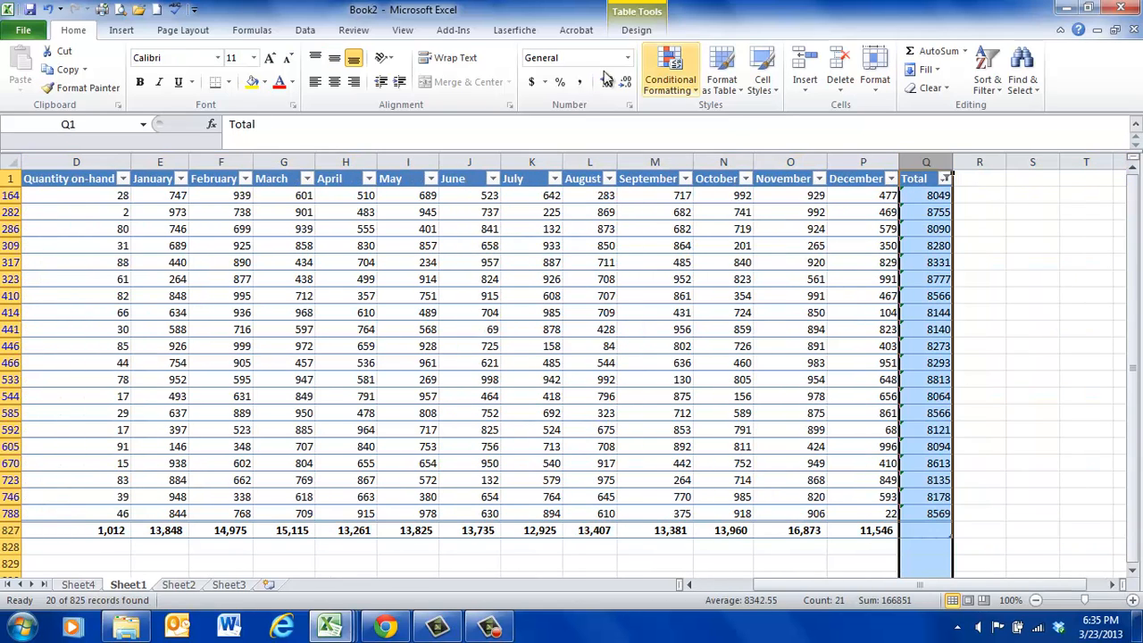
click(579, 82)
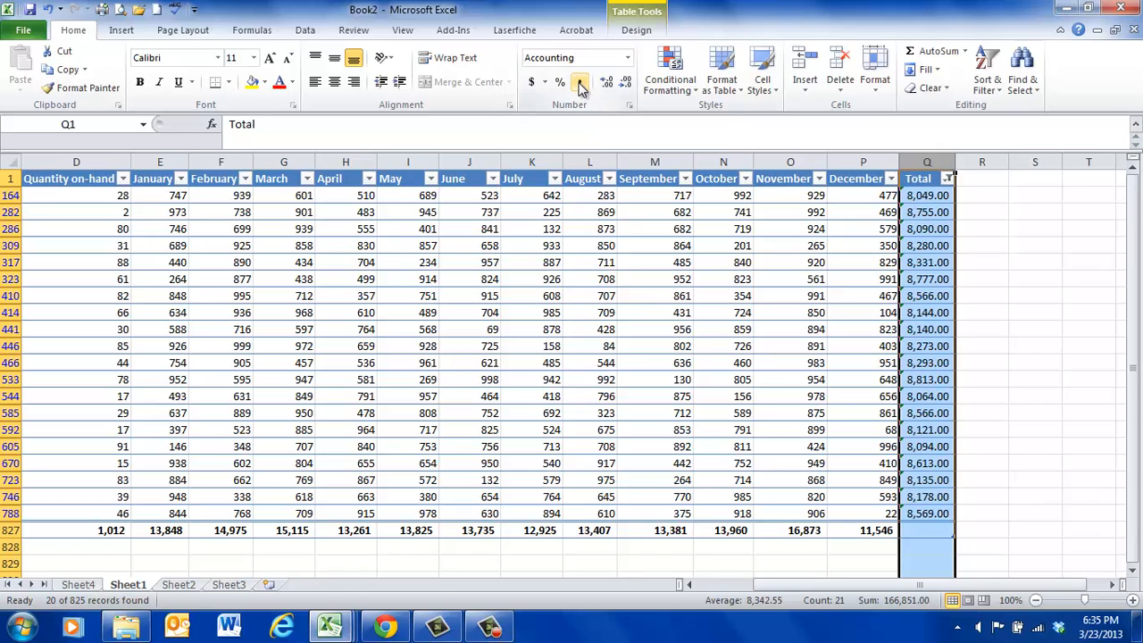
click(625, 83)
click(625, 83)
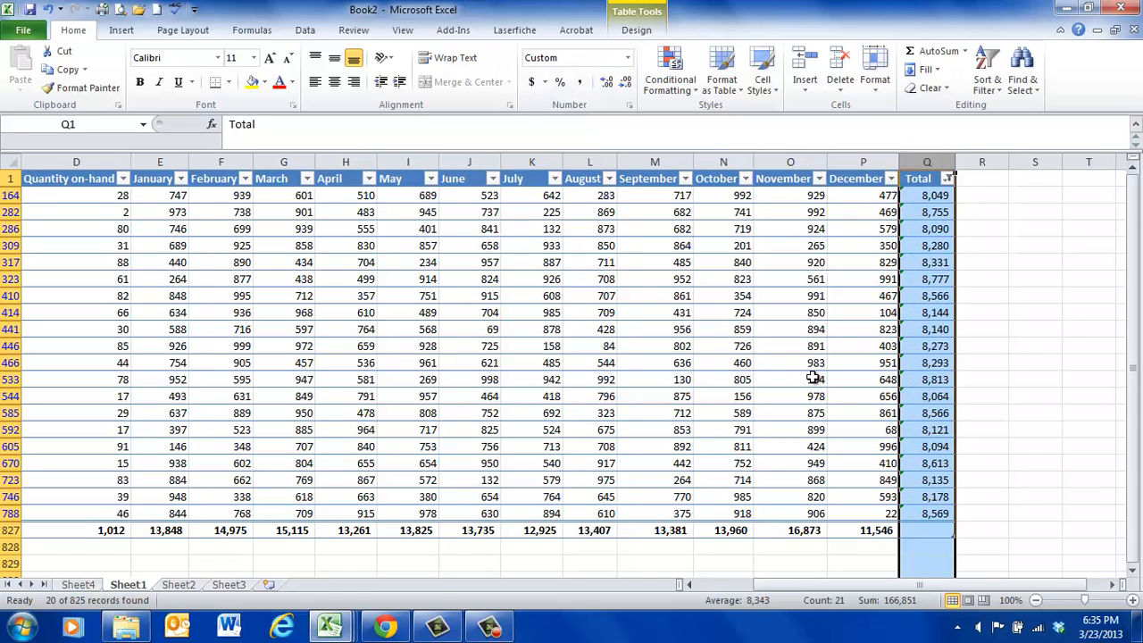
click(815, 379)
Turn off filtering for the table to show all records again.
click(947, 178)
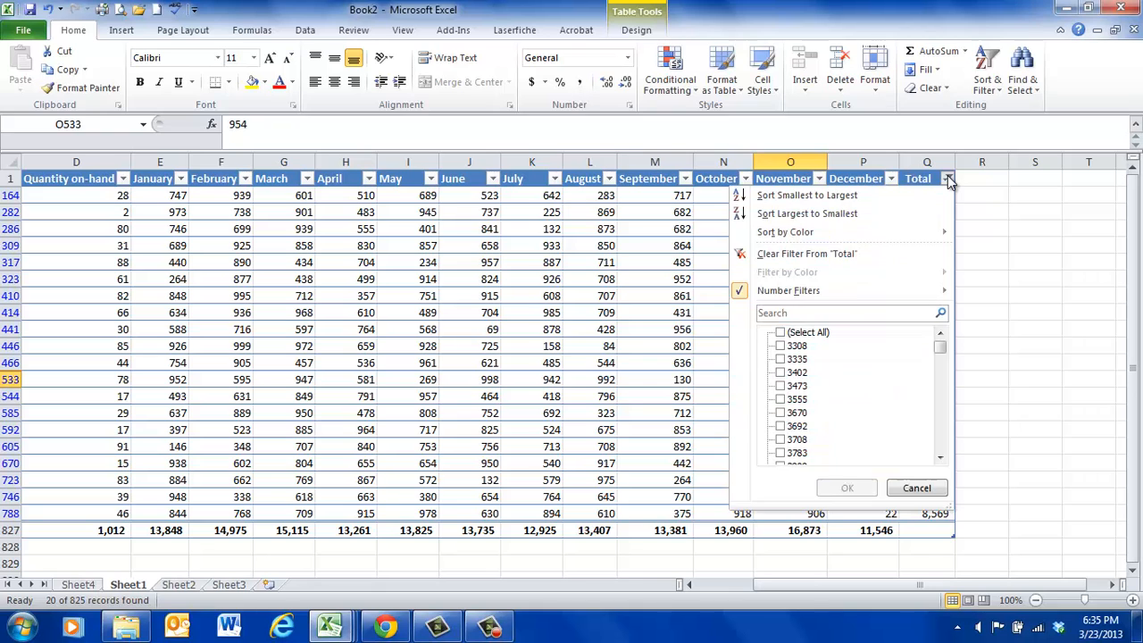
click(950, 182)
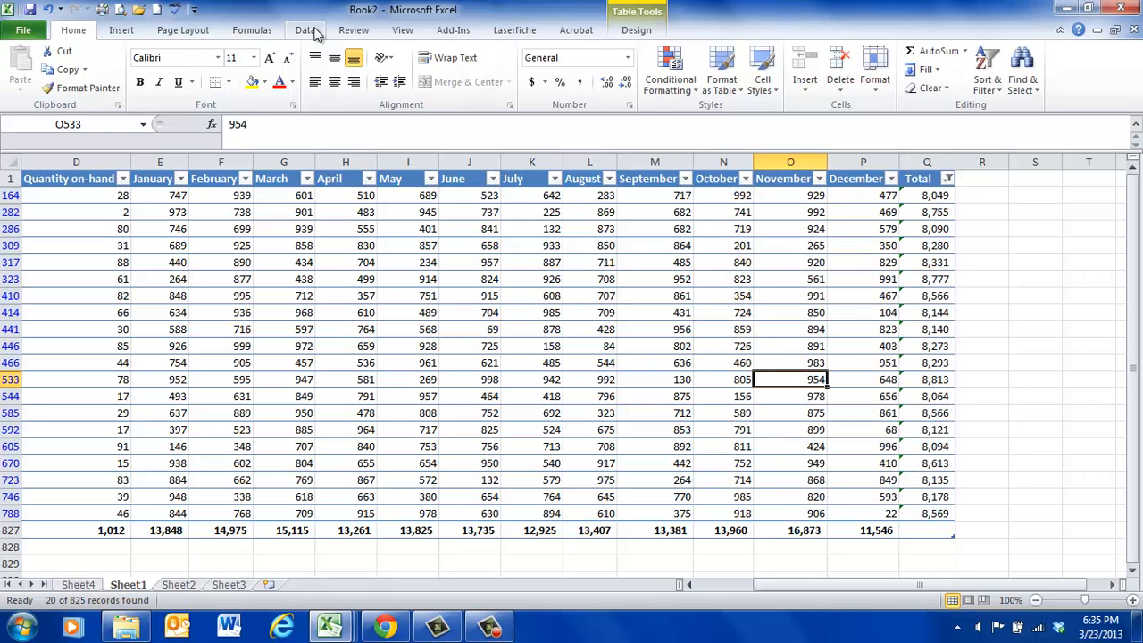
click(305, 30)
click(433, 73)
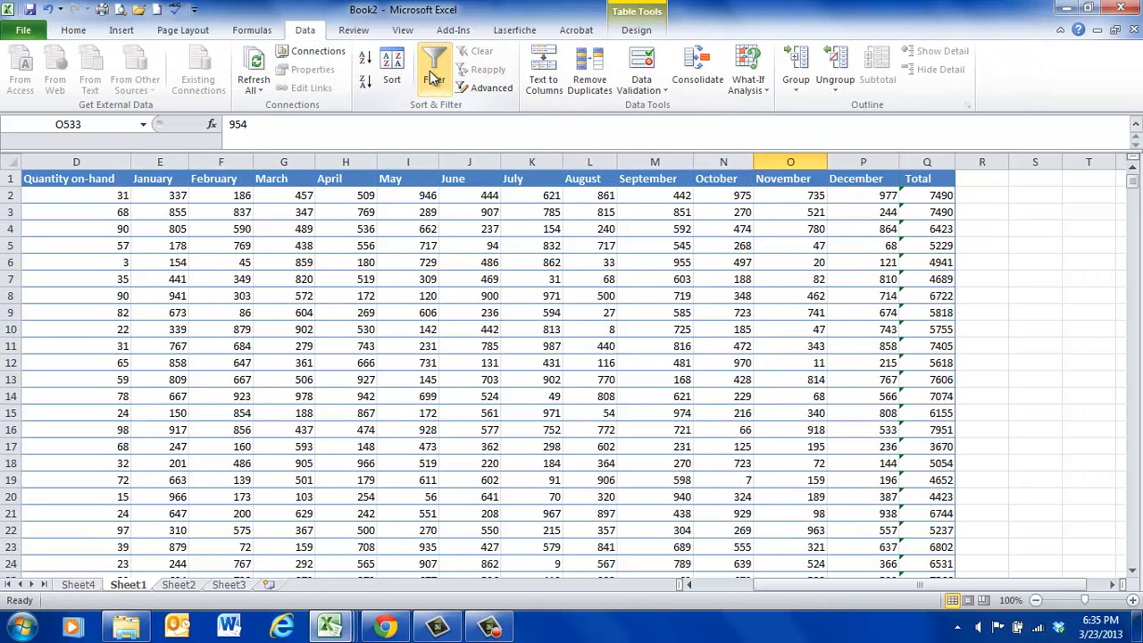
Turn filtering on again and apply the Top 10 number filter to the Total column for the top 20 items.
click(433, 76)
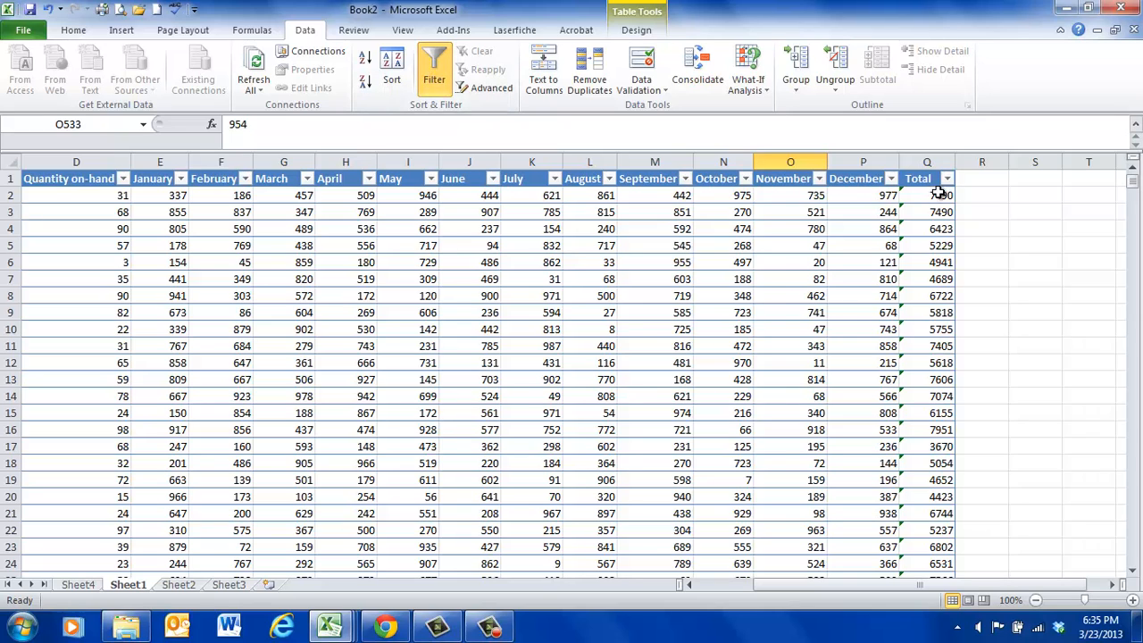
click(947, 179)
mouse_move(815, 297)
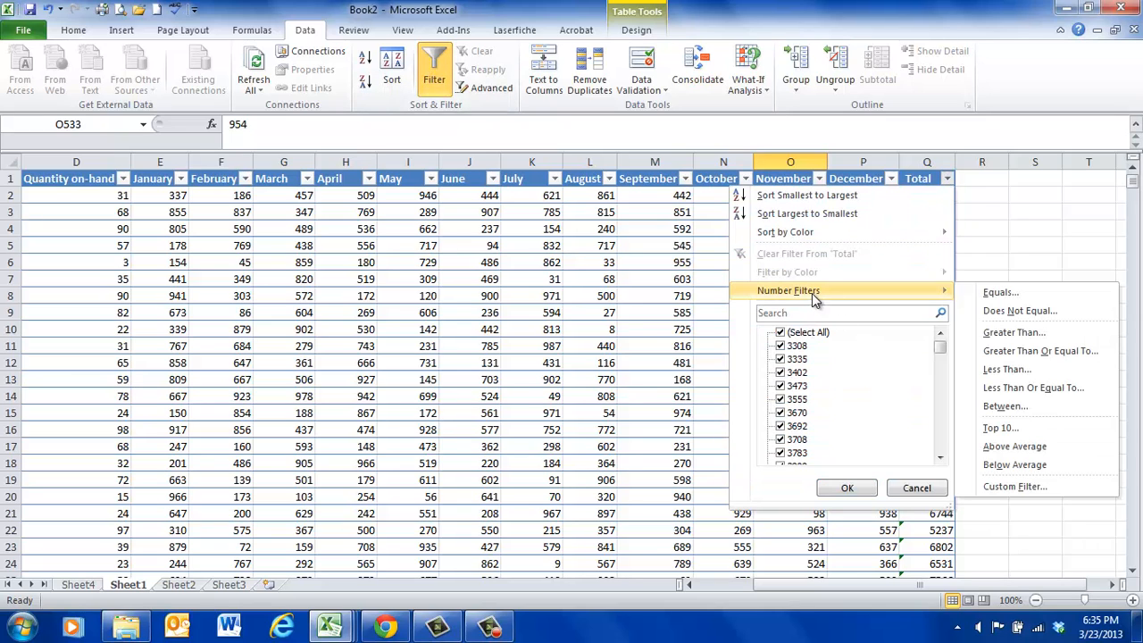
click(1000, 428)
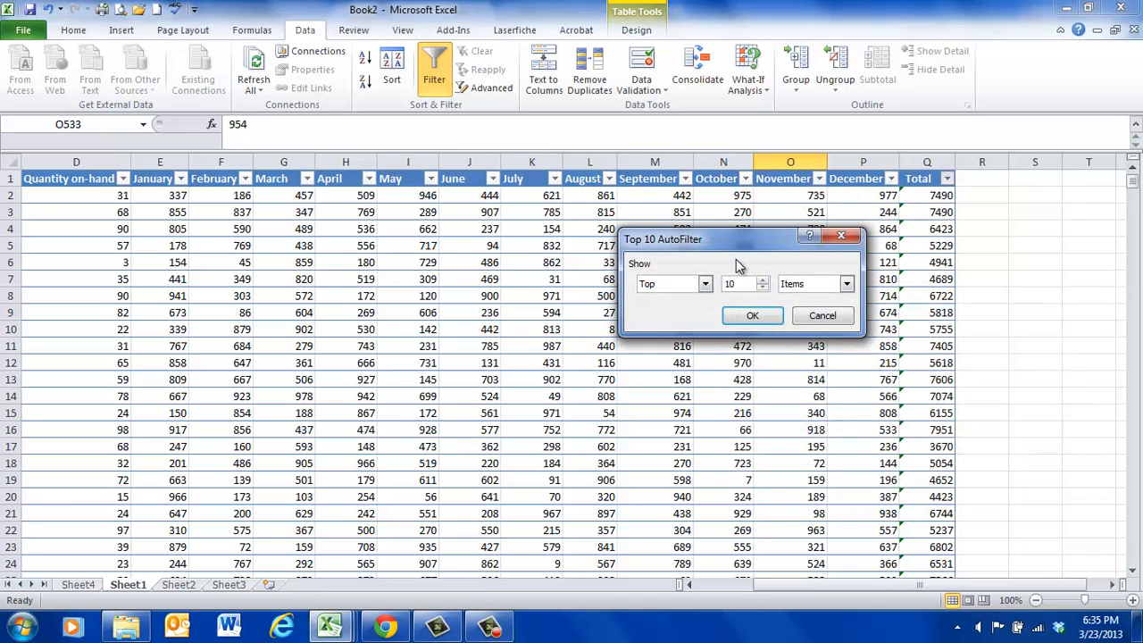
double_click(729, 286)
text(20)
click(752, 316)
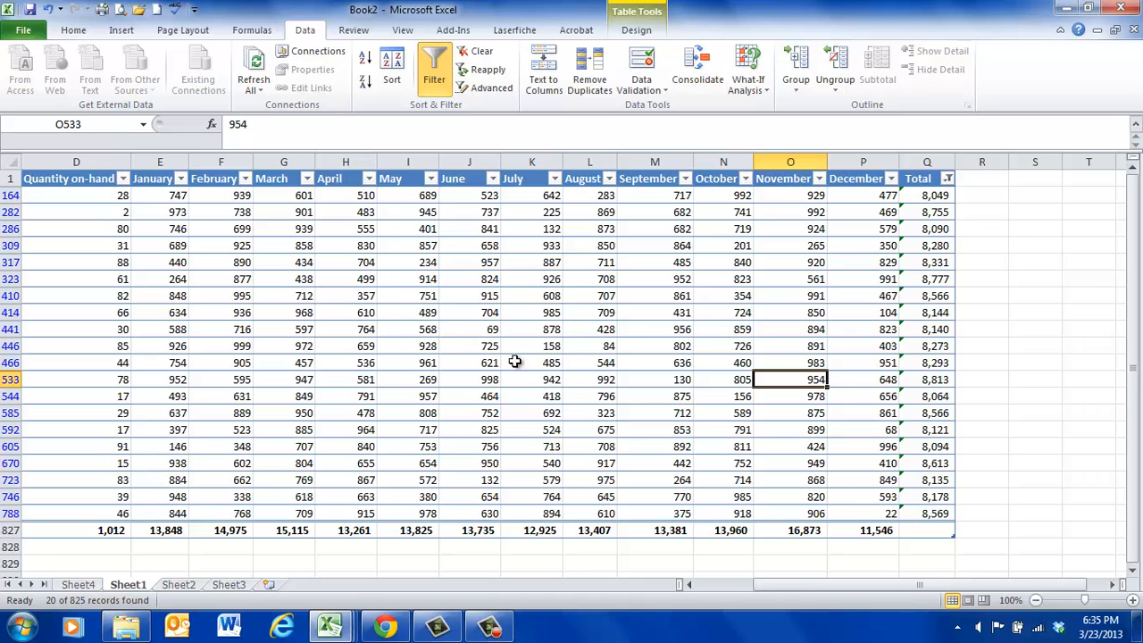
scroll(397, 348, down, 1)
scroll(398, 347, up, 1)
drag(763, 585, 745, 588)
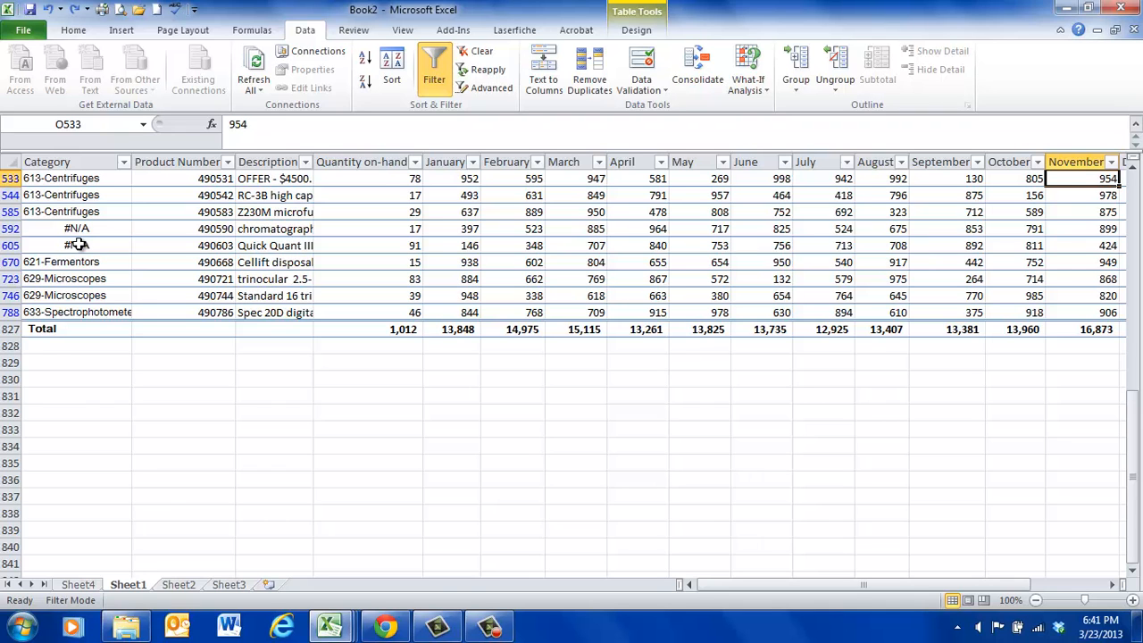
Turn off filtering to examine the #N/A entries in the Category column and switch to Sheet2.
click(434, 79)
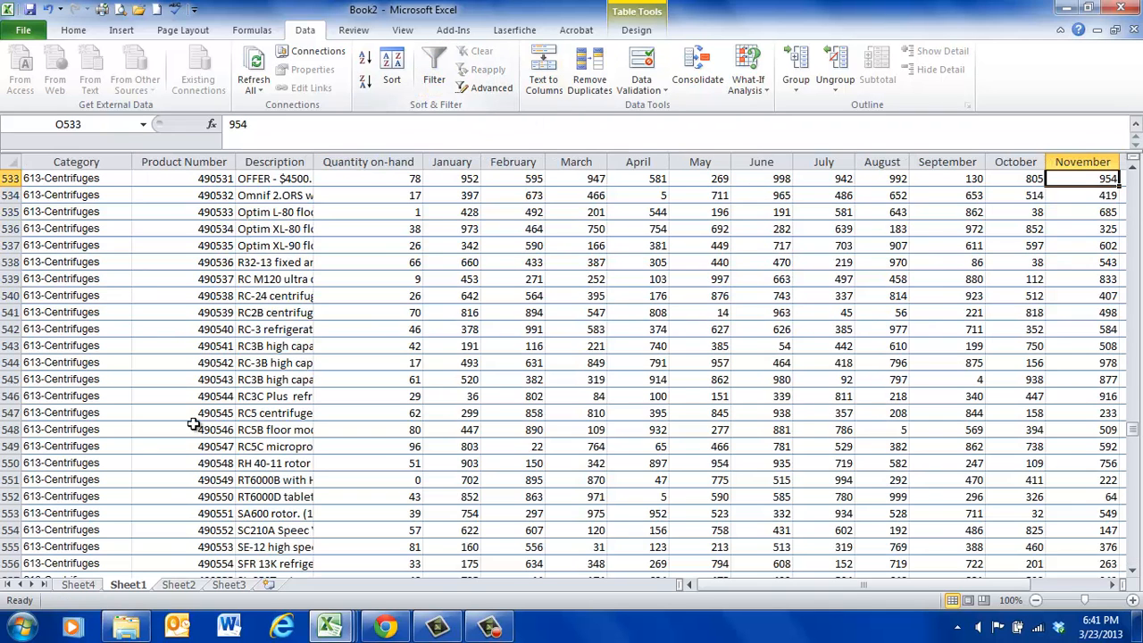
scroll(196, 427, down, 20)
scroll(196, 427, up, 15)
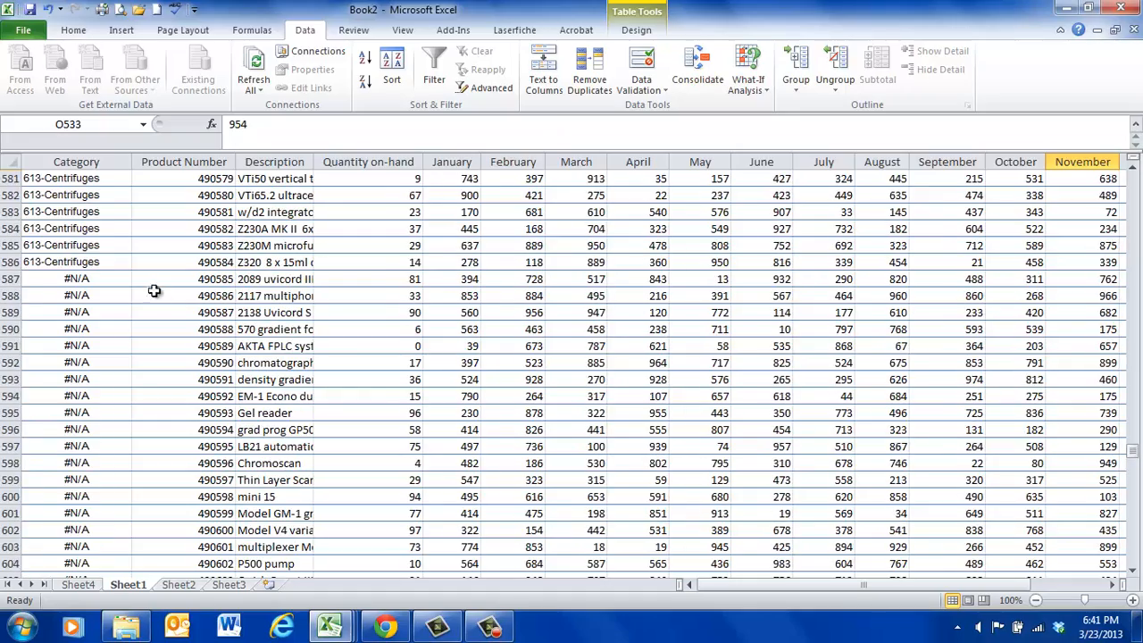
scroll(120, 349, down, 1)
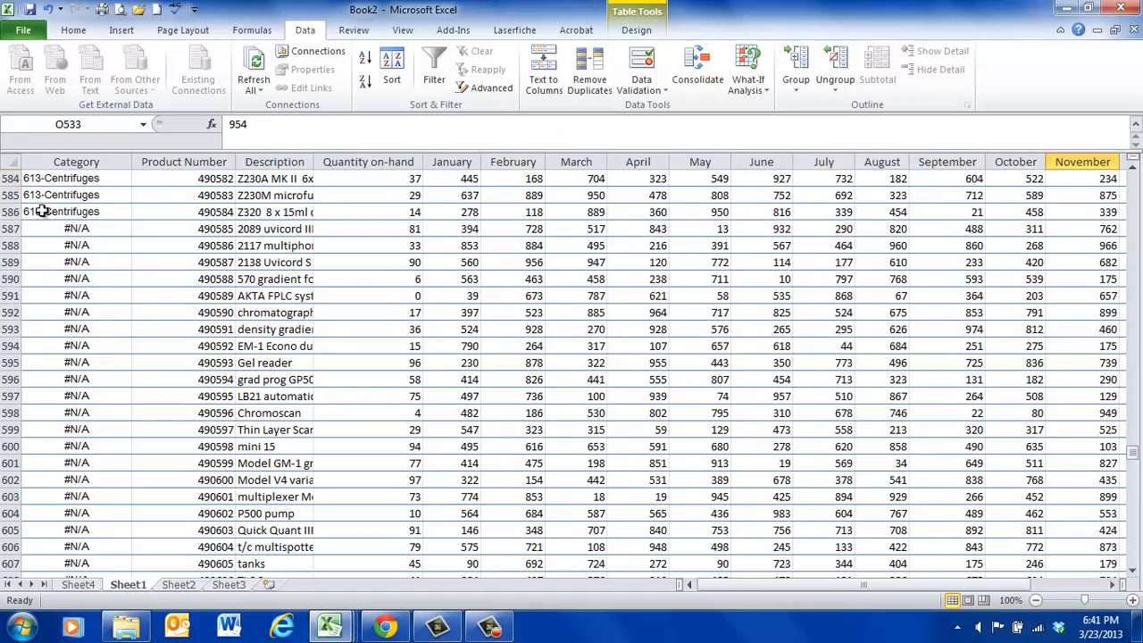
scroll(241, 402, down, 10)
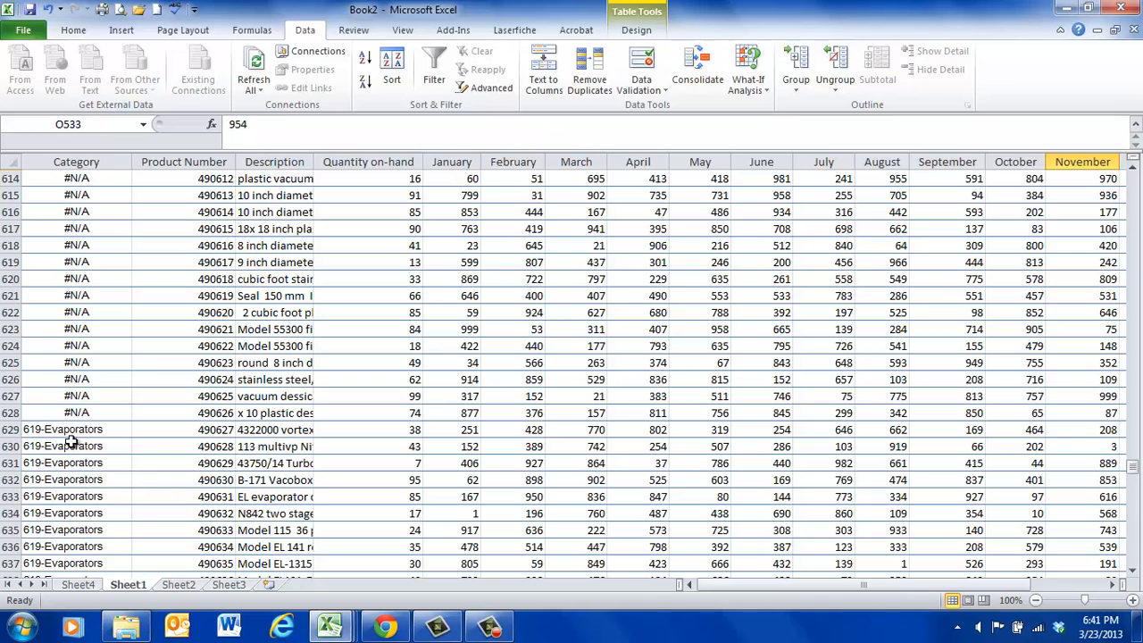
click(183, 586)
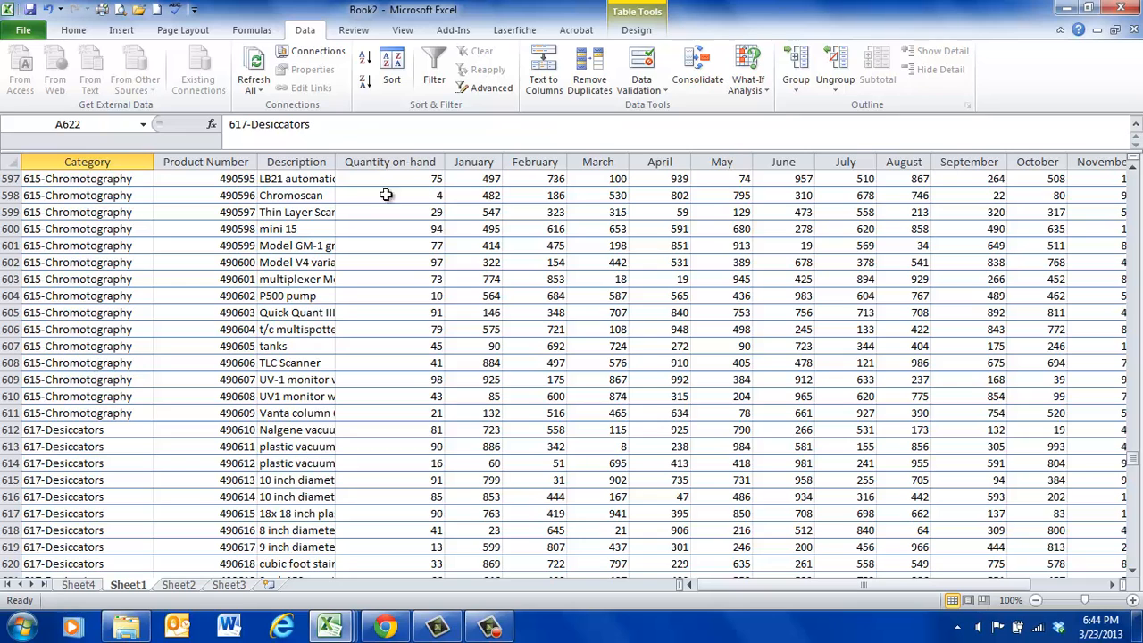
Re-enable filtering on Sheet1 and filter the Total column to its top 20 items using the Top 10 number filter.
click(435, 72)
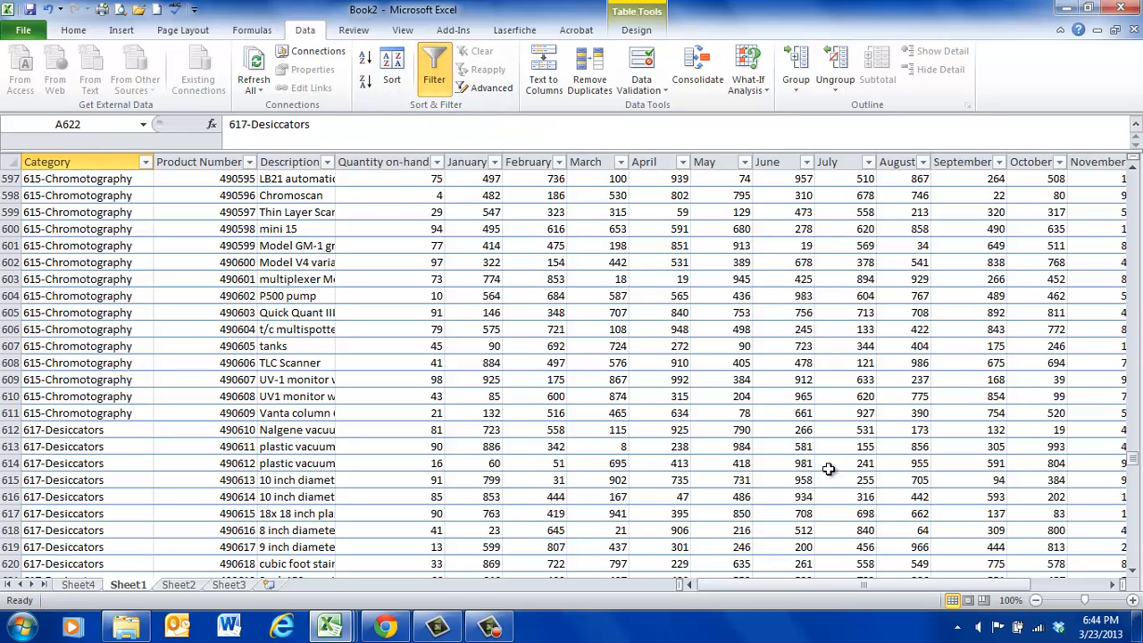
drag(1006, 586, 1136, 600)
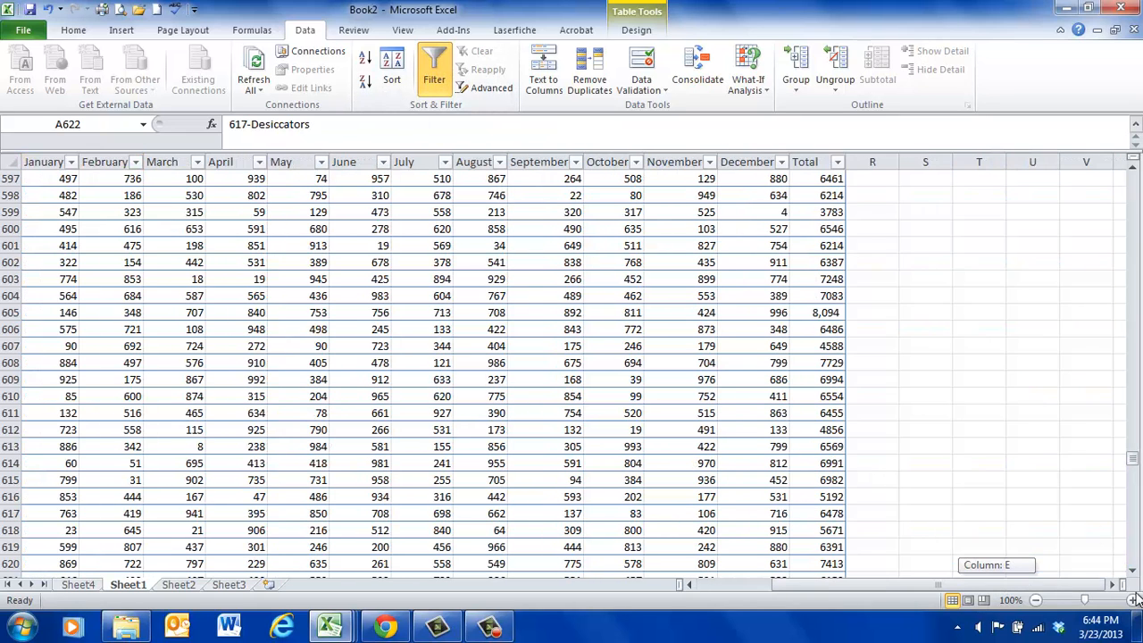
click(838, 164)
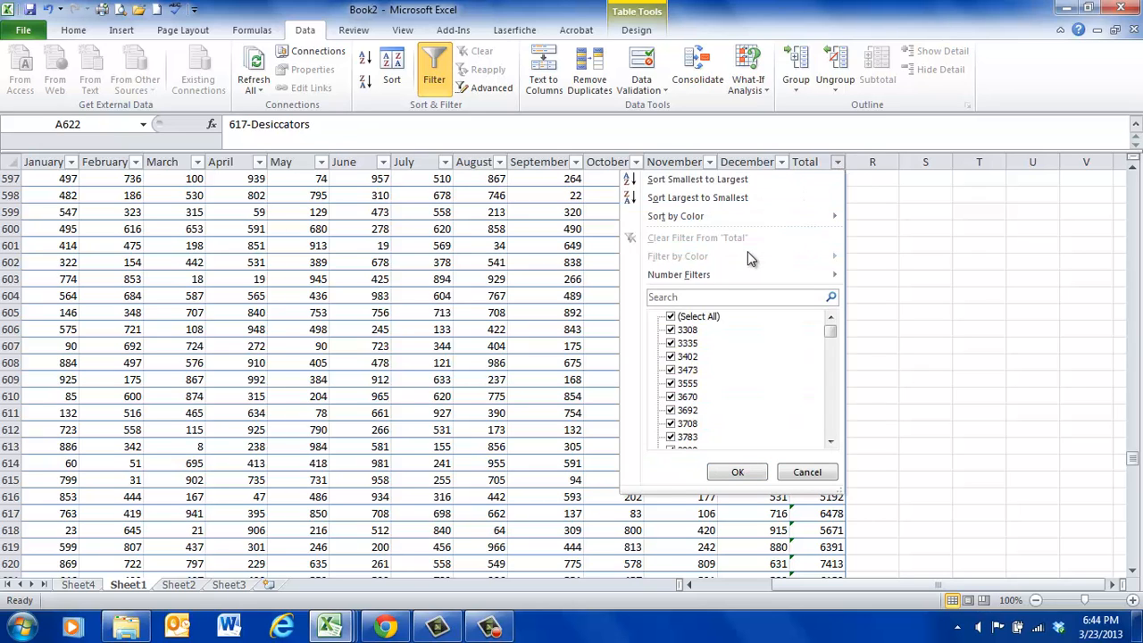
click(722, 275)
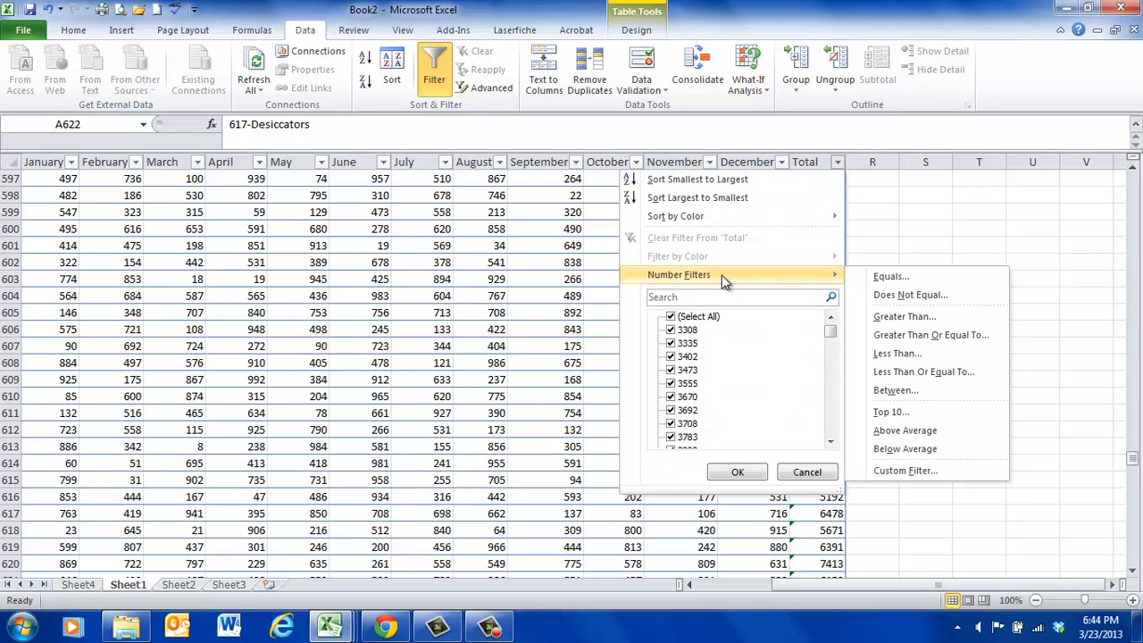
click(928, 412)
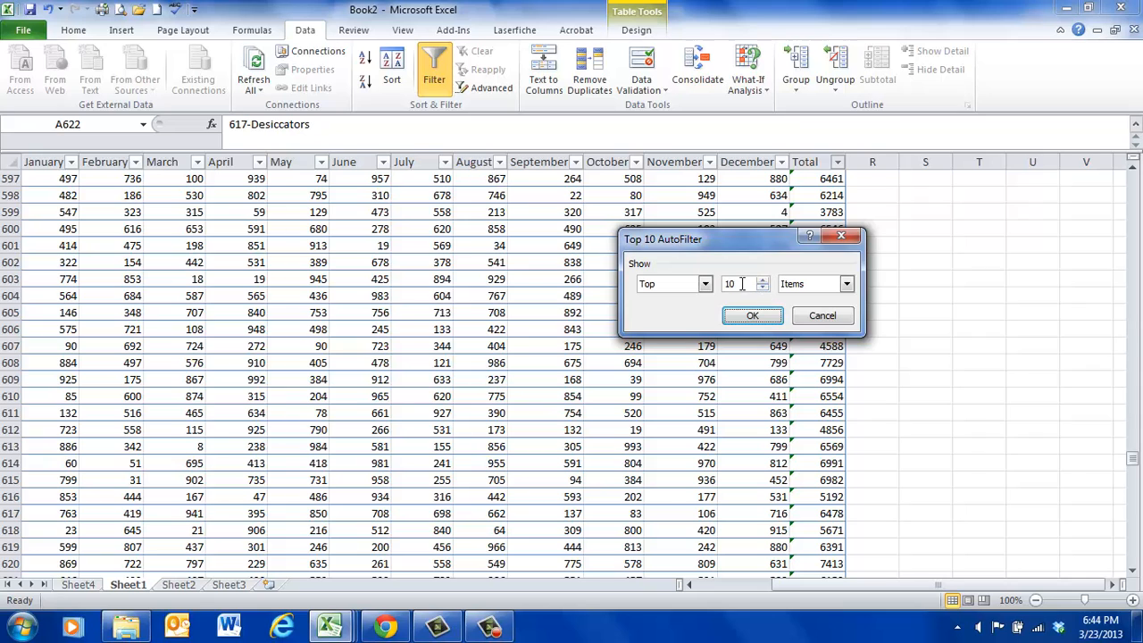
double_click(730, 284)
text(20)
click(750, 315)
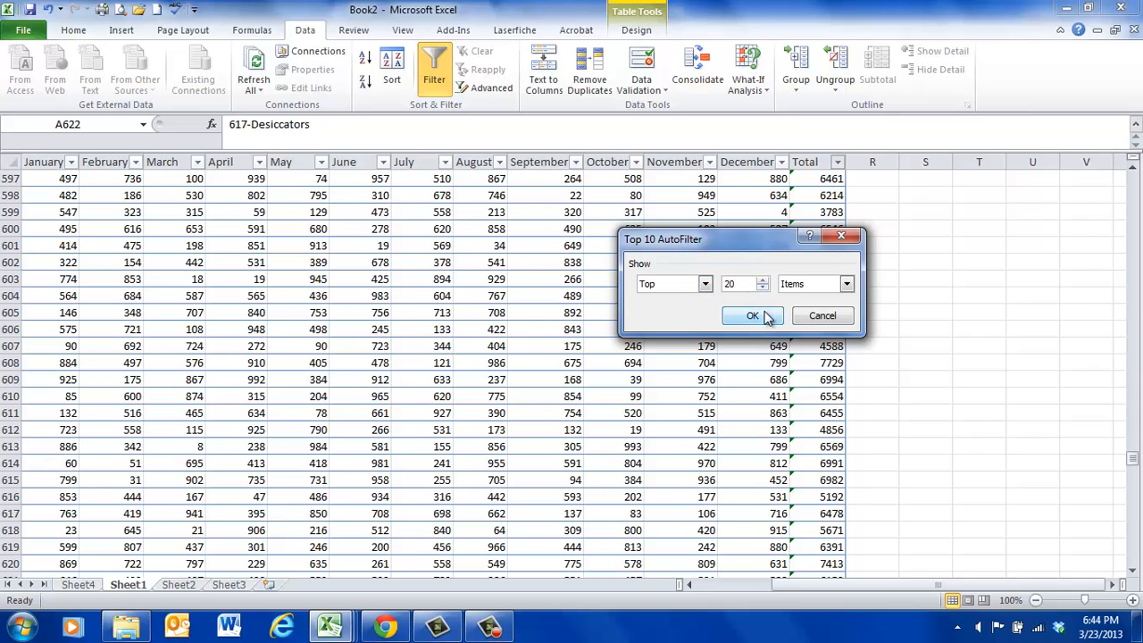
drag(936, 580, 751, 592)
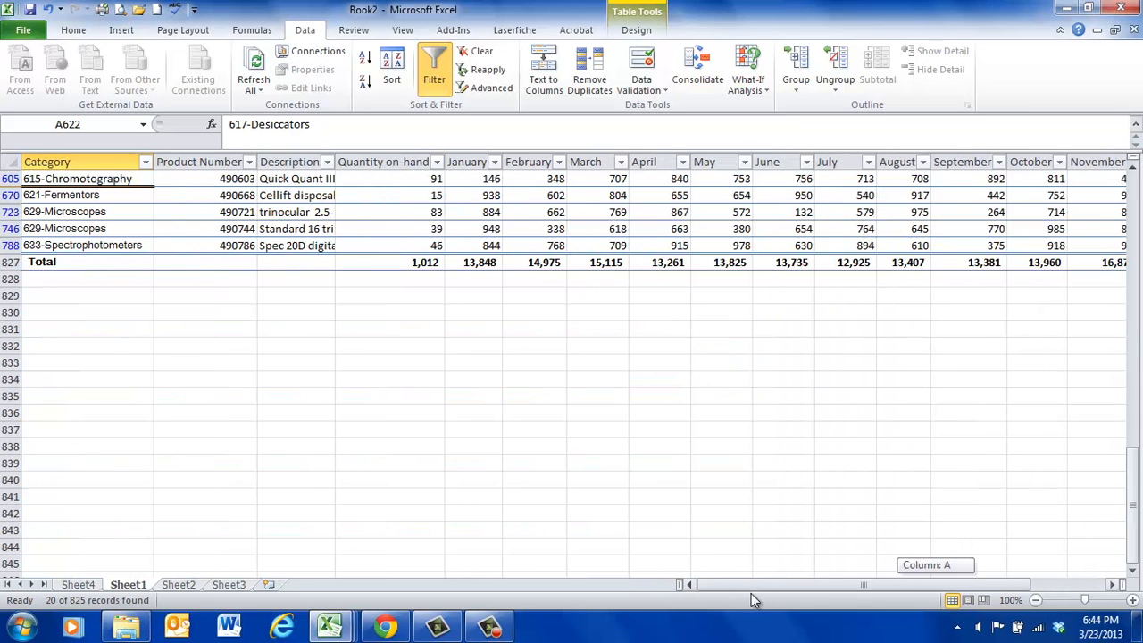
scroll(205, 337, up, 5)
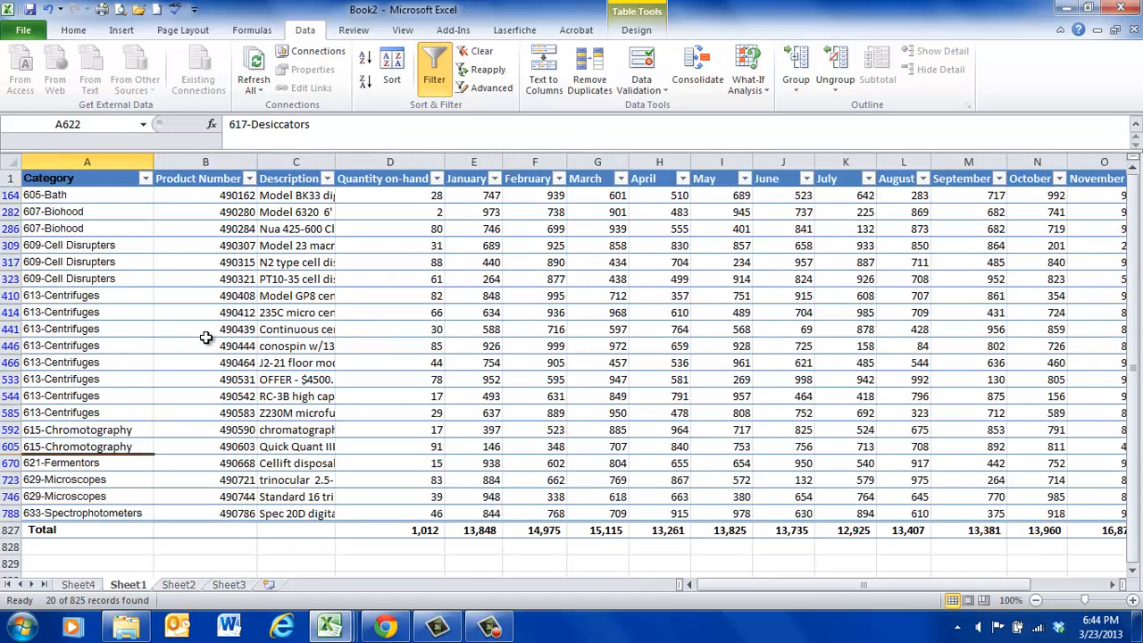